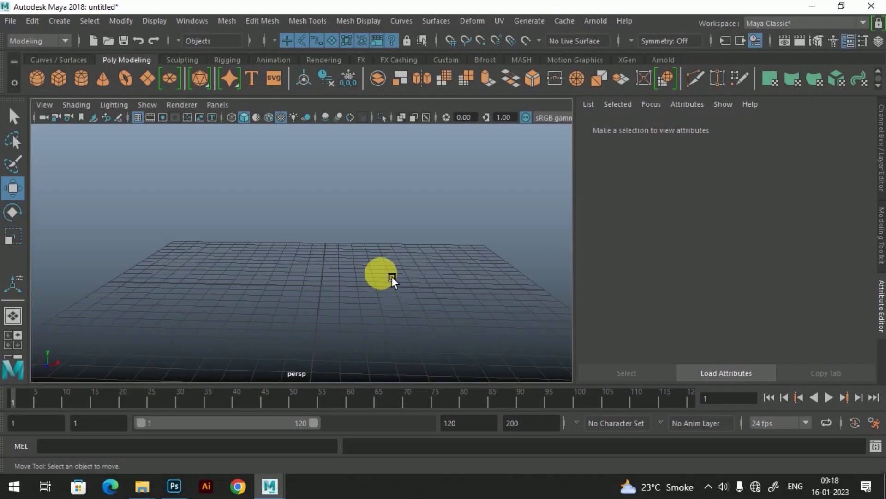
Open the Content Browser at the Clothing folder of the Sculpting Base Meshes examples.
{"action": "left_click", "coordinate": [188, 23]}
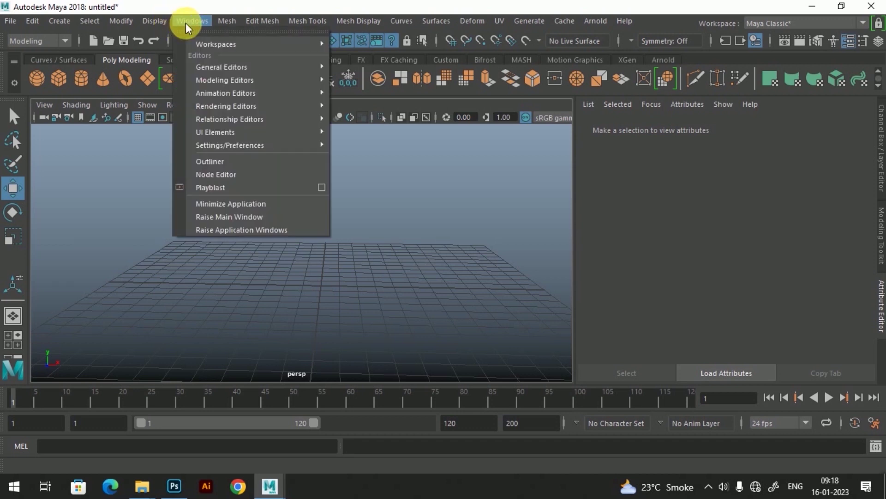
{"action": "mouse_move", "coordinate": [242, 69]}
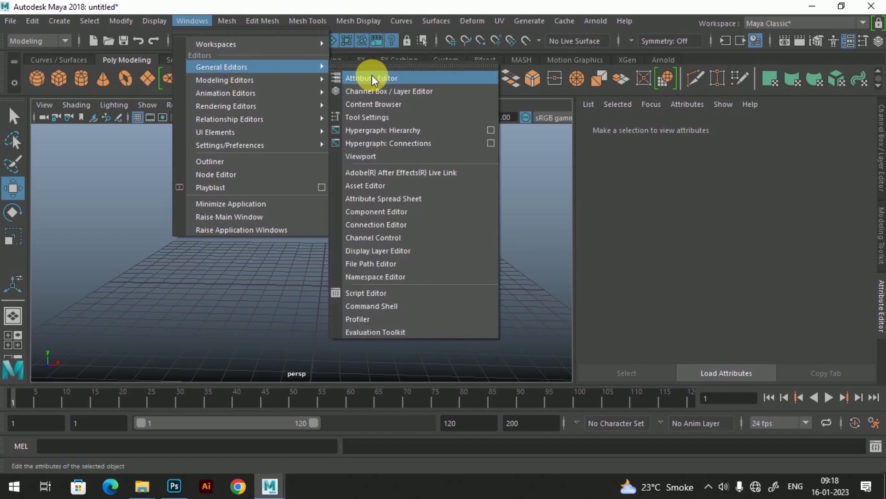
{"action": "left_click", "coordinate": [384, 103]}
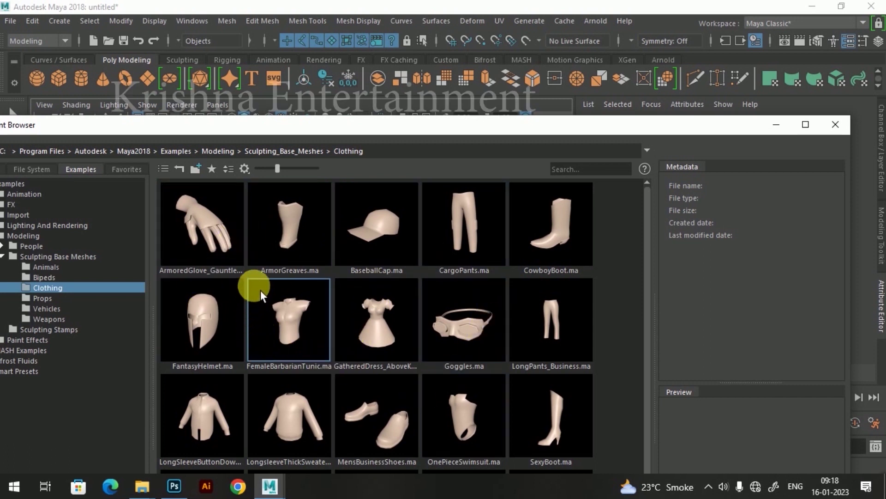
Import the TankTop.ma example mesh into the scene and put the Content Browser away.
{"action": "scroll", "coordinate": [441, 317], "scroll_direction": "down", "scroll_amount": 1}
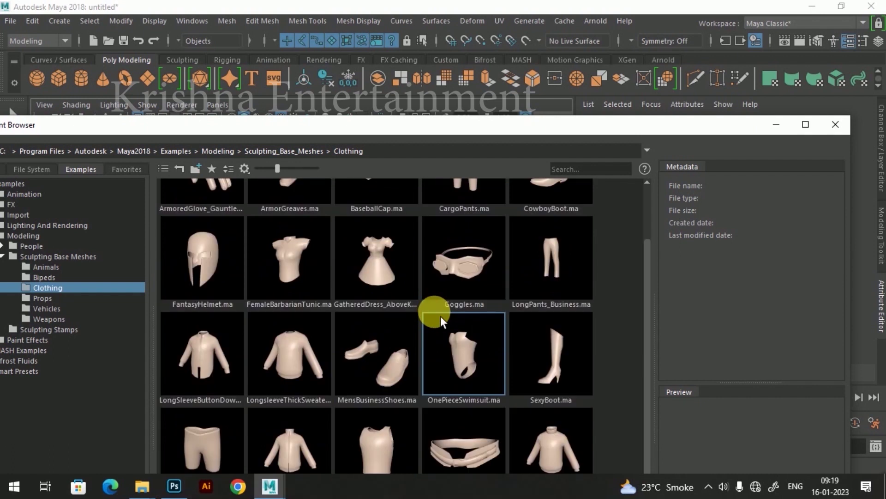
{"action": "scroll", "coordinate": [447, 317], "scroll_direction": "up", "scroll_amount": 1}
{"action": "scroll", "coordinate": [447, 317], "scroll_direction": "down", "scroll_amount": 1}
{"action": "scroll", "coordinate": [448, 317], "scroll_direction": "up", "scroll_amount": 1}
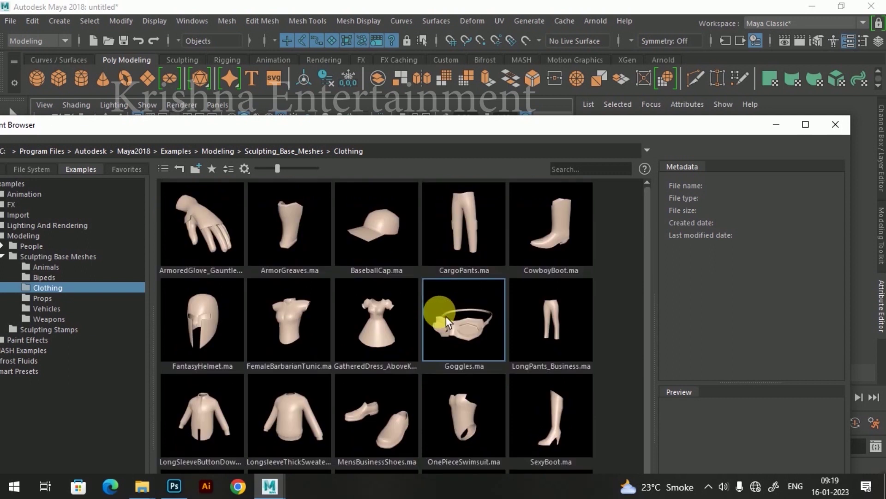
{"action": "left_click_drag", "start_coordinate": [484, 123], "coordinate": [492, 84]}
{"action": "scroll", "coordinate": [382, 313], "scroll_direction": "down", "scroll_amount": 1}
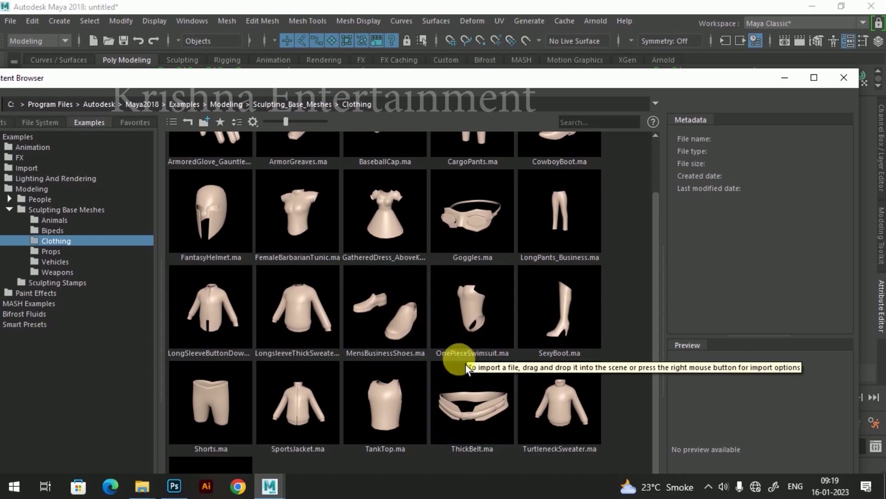
{"action": "left_click", "coordinate": [384, 408]}
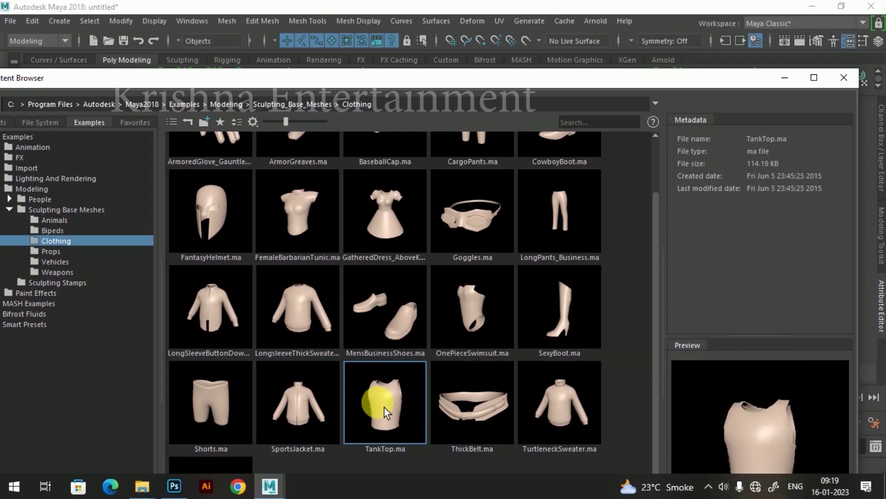
{"action": "left_click", "coordinate": [844, 77]}
Center the pivot of the imported tank top and move the mesh straight down to the grid.
{"action": "scroll", "coordinate": [392, 265], "scroll_direction": "down", "scroll_amount": 10}
{"action": "left_click_drag", "start_coordinate": [375, 259], "coordinate": [340, 279], "text": "alt"}
{"action": "left_click", "coordinate": [327, 220]}
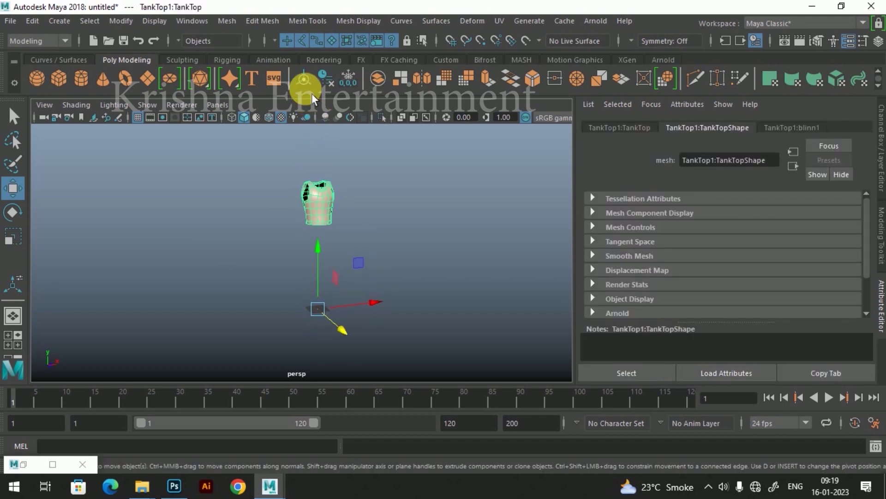
{"action": "left_click", "coordinate": [307, 82]}
{"action": "left_click_drag", "start_coordinate": [329, 139], "coordinate": [322, 227]}
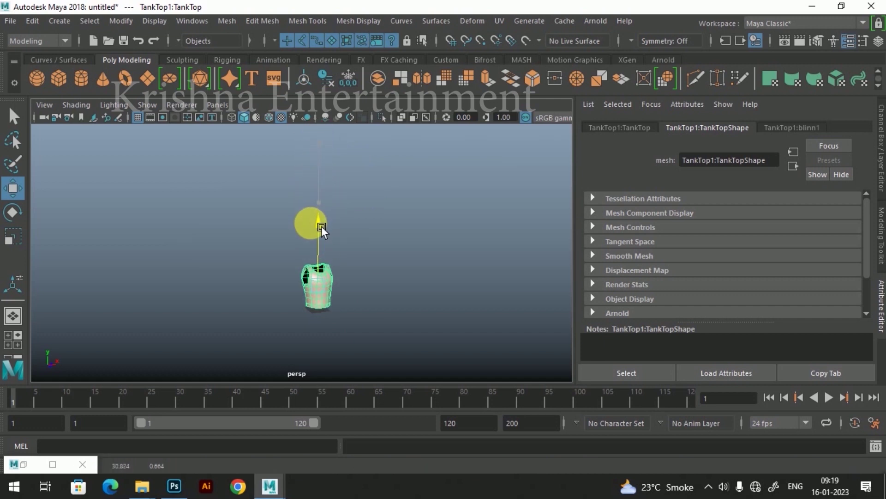
Scale the tank top down uniformly and lower it along the vertical axis toward the grid.
{"action": "key", "text": "f"}
{"action": "left_click_drag", "start_coordinate": [352, 270], "coordinate": [338, 187], "text": "alt"}
{"action": "key", "text": "r"}
{"action": "left_click_drag", "start_coordinate": [334, 256], "coordinate": [265, 325]}
{"action": "key", "text": "w"}
{"action": "left_click", "coordinate": [336, 260]}
{"action": "left_click_drag", "start_coordinate": [342, 181], "coordinate": [325, 242]}
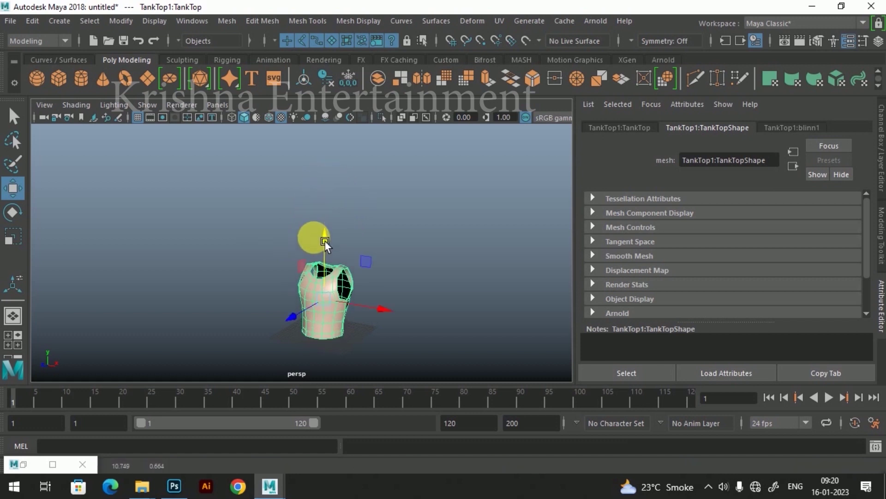
Shrink the tank top further with uniform scaling and reposition it vertically just above the grid.
{"action": "key", "text": "f"}
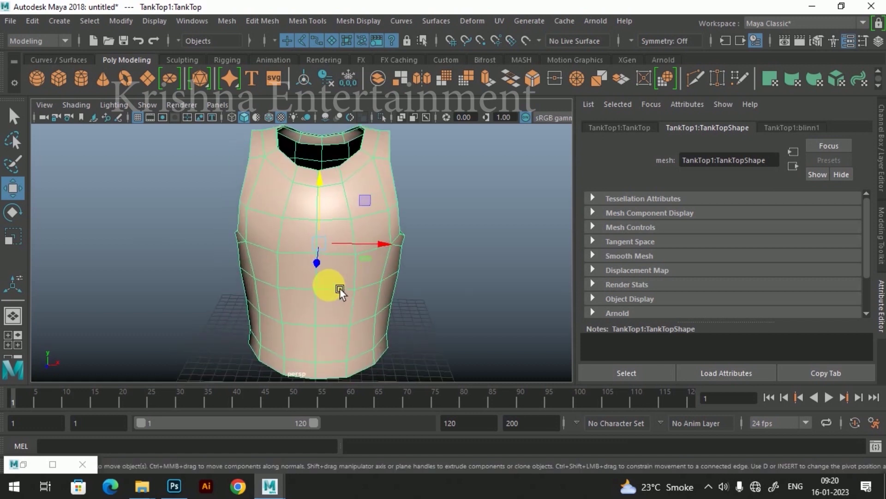
{"action": "scroll", "coordinate": [340, 289], "scroll_direction": "down", "scroll_amount": 3}
{"action": "left_click", "coordinate": [326, 192]}
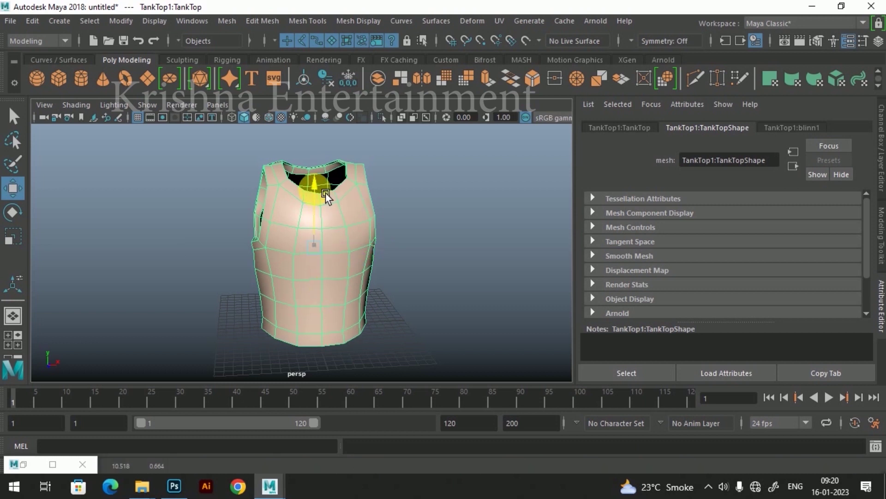
{"action": "left_click_drag", "start_coordinate": [325, 193], "coordinate": [343, 271], "text": "alt"}
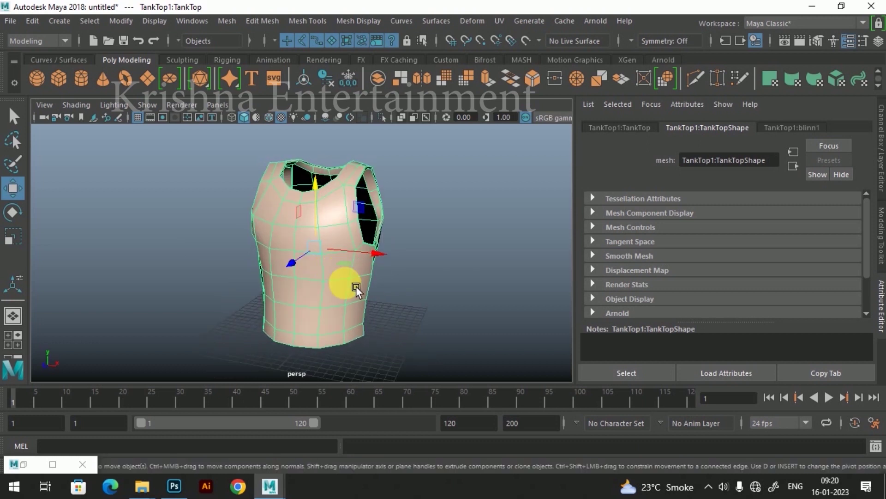
{"action": "key", "text": "r"}
{"action": "left_click_drag", "start_coordinate": [330, 255], "coordinate": [320, 312]}
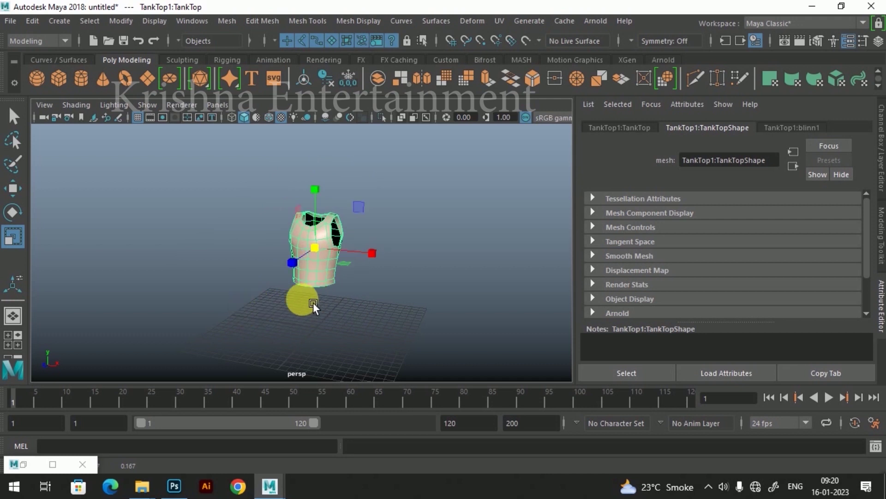
{"action": "key", "text": "f"}
{"action": "left_click_drag", "start_coordinate": [323, 303], "coordinate": [364, 303], "text": "alt"}
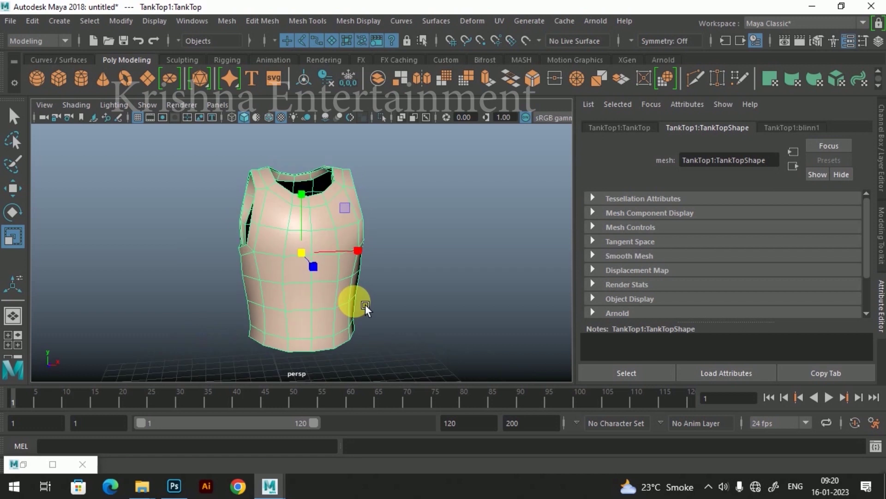
{"action": "key", "text": "w"}
{"action": "left_click_drag", "start_coordinate": [310, 196], "coordinate": [338, 251], "text": "alt"}
Show the tank top in smooth mesh preview and keep the whole object selected.
{"action": "right_click_drag", "start_coordinate": [338, 251], "coordinate": [444, 170]}
{"action": "left_click_drag", "start_coordinate": [314, 283], "coordinate": [451, 267], "text": "alt"}
{"action": "key", "text": "3"}
{"action": "left_click", "coordinate": [456, 259]}
{"action": "left_click", "coordinate": [337, 290]}
{"action": "left_click_drag", "start_coordinate": [337, 290], "coordinate": [381, 290], "text": "alt"}
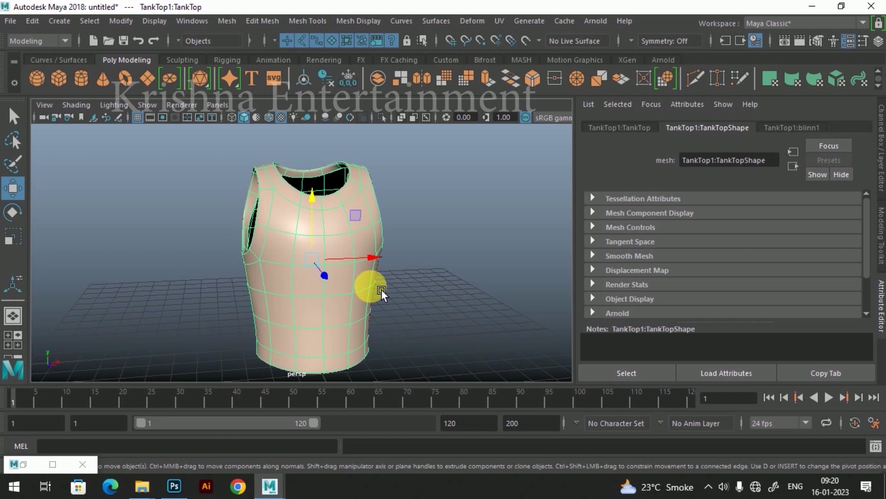
{"action": "left_click_drag", "start_coordinate": [381, 289], "coordinate": [323, 284], "text": "alt"}
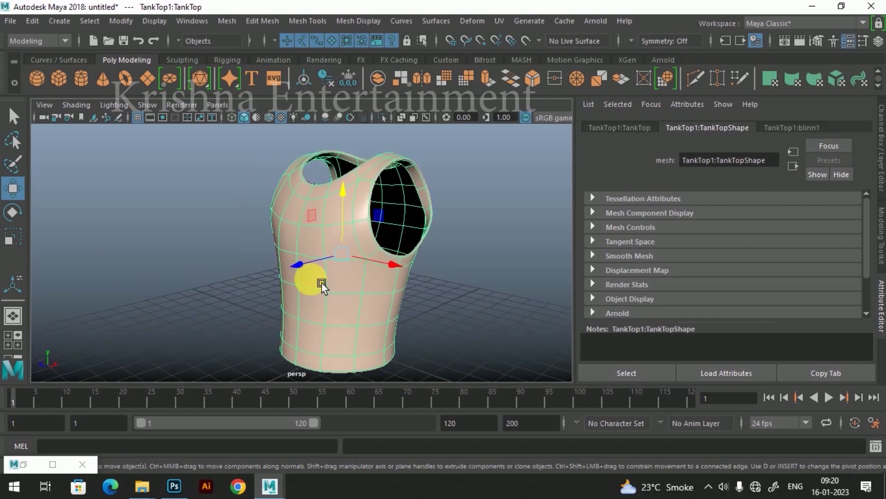
{"action": "left_click_drag", "start_coordinate": [322, 283], "coordinate": [339, 266], "text": "alt"}
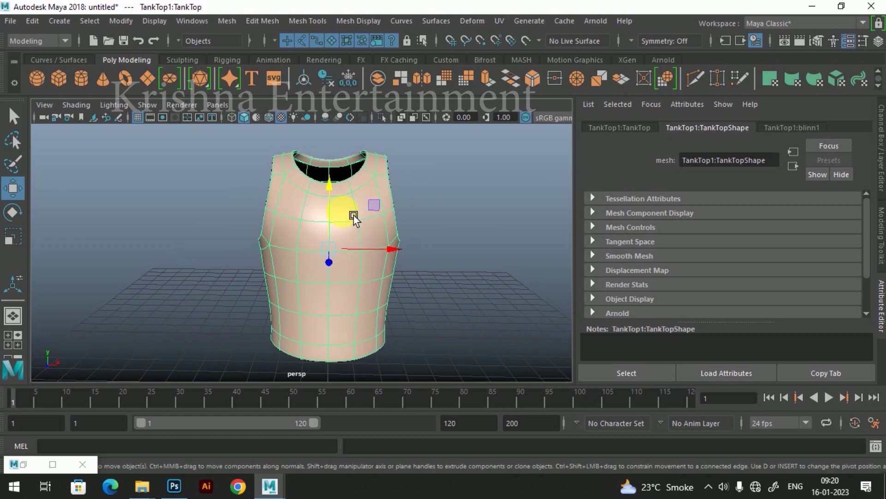
{"action": "left_click_drag", "start_coordinate": [396, 283], "coordinate": [280, 259], "text": "alt"}
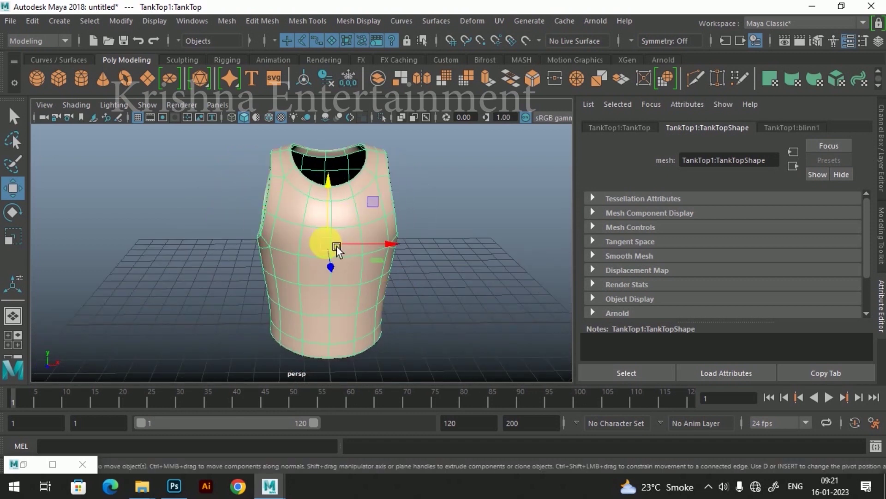
{"action": "left_click_drag", "start_coordinate": [330, 245], "coordinate": [315, 266], "text": "alt"}
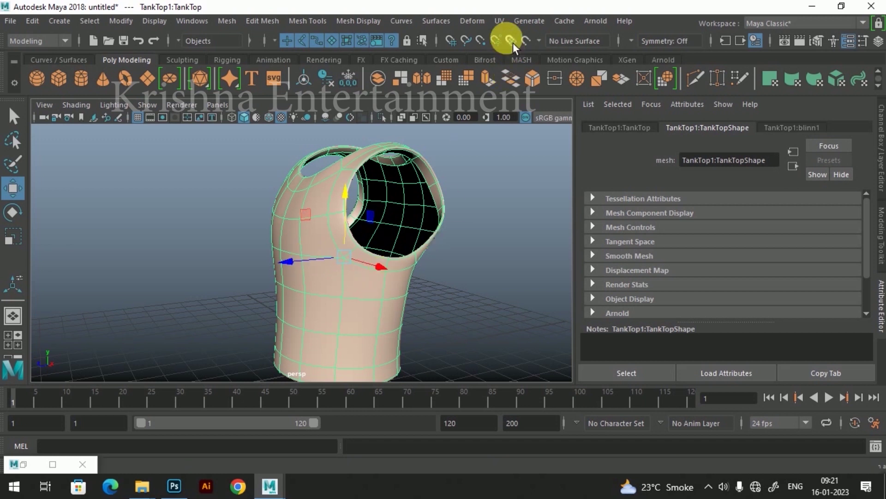
Open the UV Editor for the tank top and undock it as a floating window.
{"action": "left_click", "coordinate": [502, 20]}
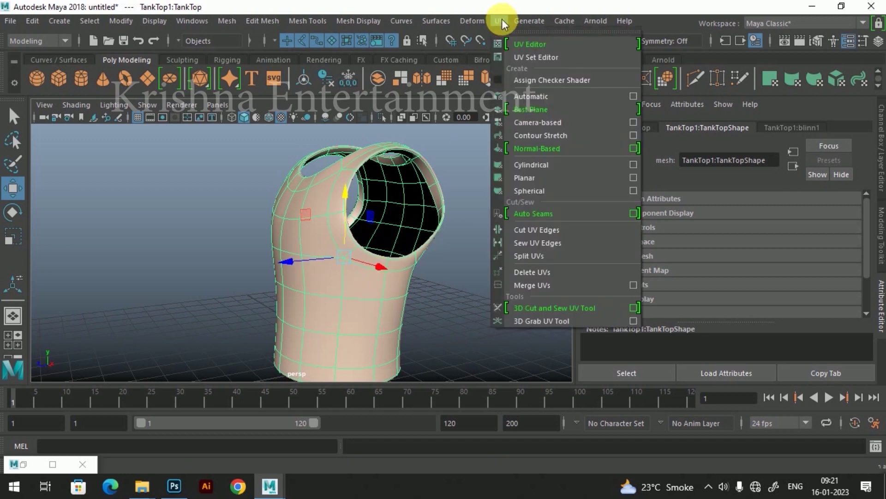
{"action": "left_click", "coordinate": [558, 43]}
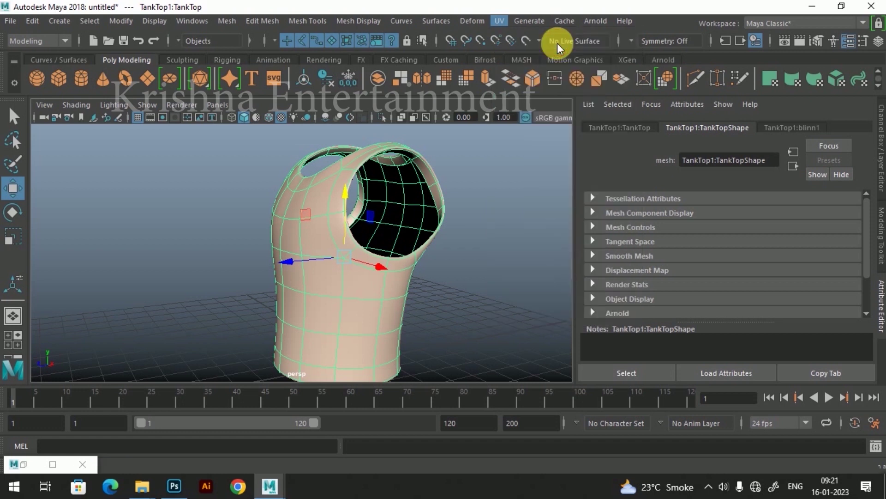
{"action": "left_click_drag", "start_coordinate": [544, 119], "coordinate": [658, 103]}
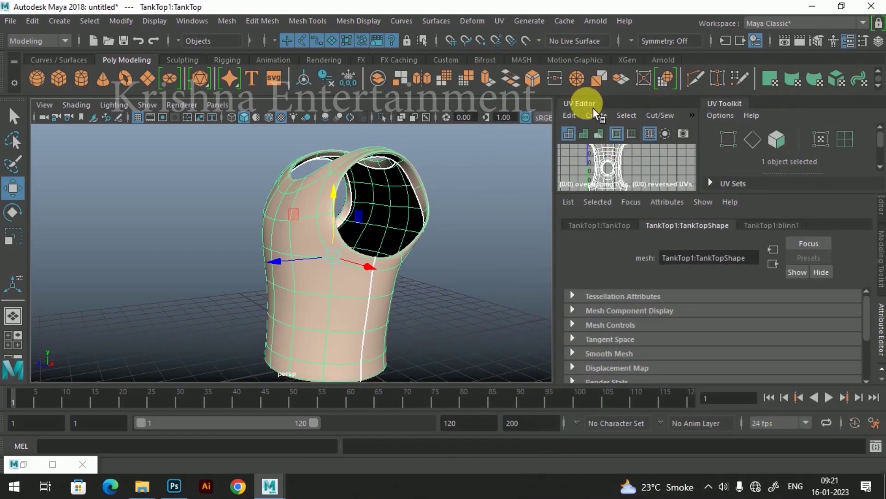
{"action": "left_click_drag", "start_coordinate": [593, 107], "coordinate": [562, 148]}
{"action": "mouse_move", "coordinate": [362, 266]}
{"action": "left_mouse_down", "text": "alt"}
{"action": "mouse_move", "coordinate": [353, 253]}
{"action": "mouse_move", "coordinate": [296, 234]}
{"action": "mouse_move", "coordinate": [351, 259]}
{"action": "left_mouse_up", "text": "alt"}
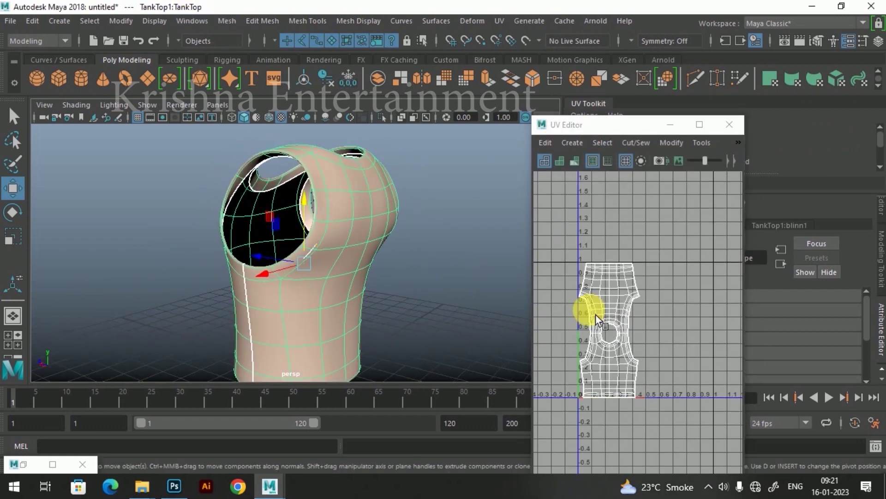
{"action": "scroll", "coordinate": [605, 333], "scroll_direction": "up", "scroll_amount": 3}
{"action": "left_click_drag", "start_coordinate": [336, 322], "coordinate": [402, 301], "text": "alt"}
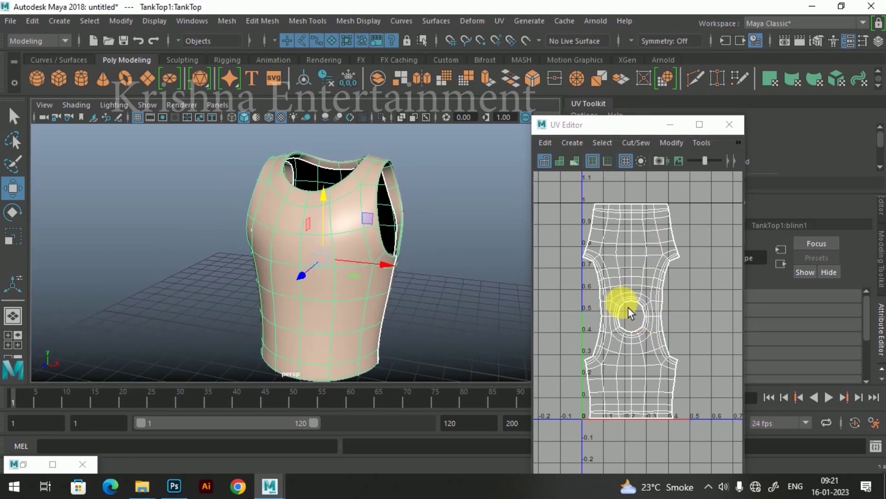
Delete all existing UVs of the tank top and reselect the mesh in object mode.
{"action": "right_click", "coordinate": [619, 268]}
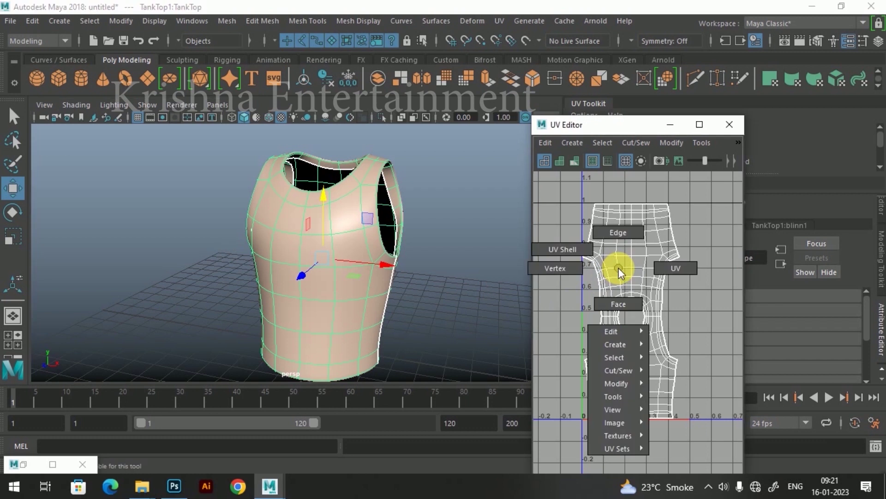
{"action": "left_click", "coordinate": [680, 268]}
{"action": "left_click_drag", "start_coordinate": [630, 307], "coordinate": [704, 440]}
{"action": "key", "text": "Delete"}
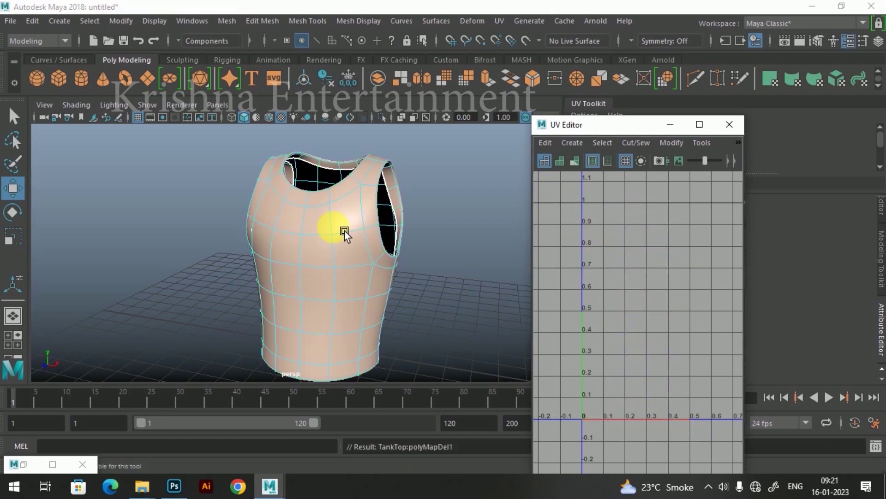
{"action": "right_click", "coordinate": [346, 235]}
{"action": "left_click", "coordinate": [407, 83]}
{"action": "left_click", "coordinate": [271, 261]}
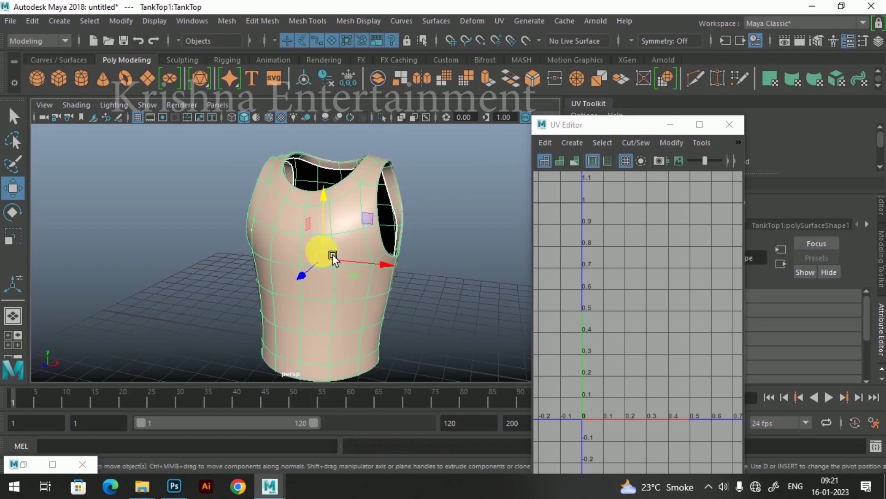
{"action": "mouse_move", "coordinate": [393, 265]}
{"action": "left_mouse_down", "text": "alt"}
{"action": "mouse_move", "coordinate": [228, 243]}
{"action": "mouse_move", "coordinate": [184, 253]}
{"action": "mouse_move", "coordinate": [392, 259]}
{"action": "left_mouse_up", "text": "alt"}
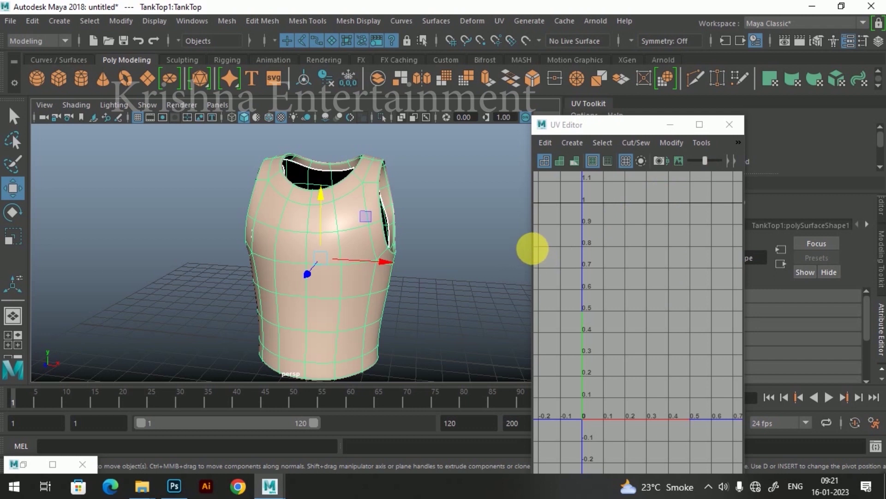
Widen the UV Editor window and place it beside the tank top so the model stays visible.
{"action": "left_click_drag", "start_coordinate": [537, 251], "coordinate": [452, 253]}
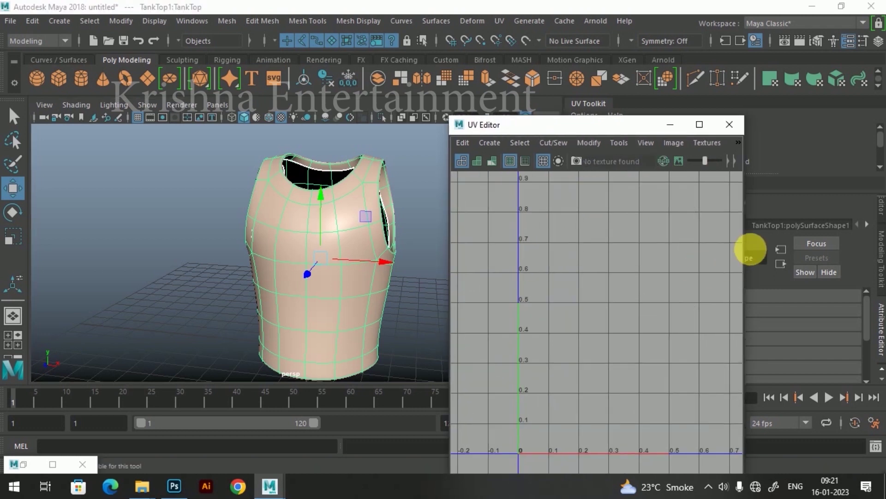
{"action": "left_click_drag", "start_coordinate": [745, 252], "coordinate": [792, 248]}
{"action": "left_click_drag", "start_coordinate": [649, 133], "coordinate": [711, 115]}
Keep the tank top selected and open the planar UV mapping options for it.
{"action": "left_click_drag", "start_coordinate": [365, 222], "coordinate": [420, 281], "text": "alt"}
{"action": "left_click", "coordinate": [425, 276]}
{"action": "key", "text": "ctrl+z"}
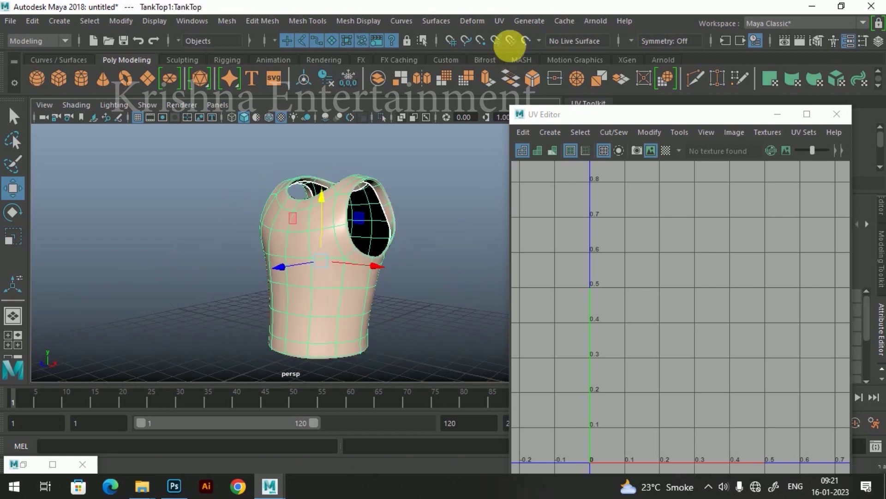
{"action": "left_click", "coordinate": [500, 21]}
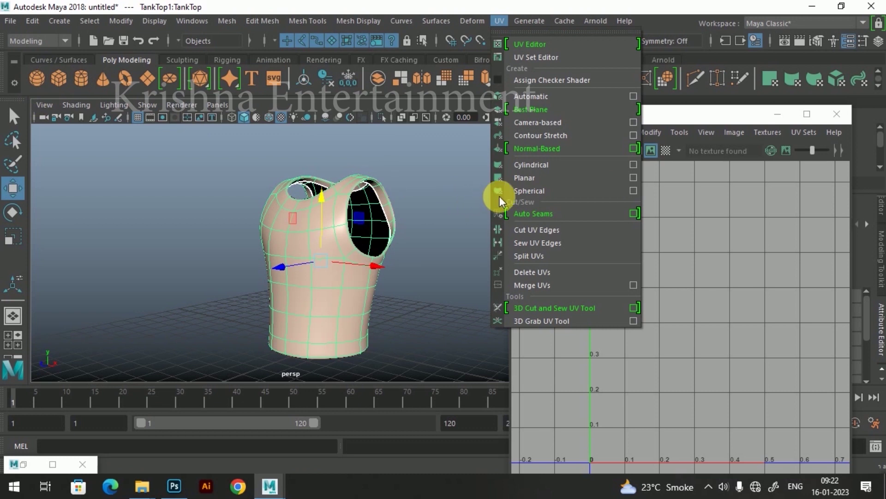
{"action": "left_click_drag", "start_coordinate": [366, 242], "coordinate": [370, 267], "text": "alt"}
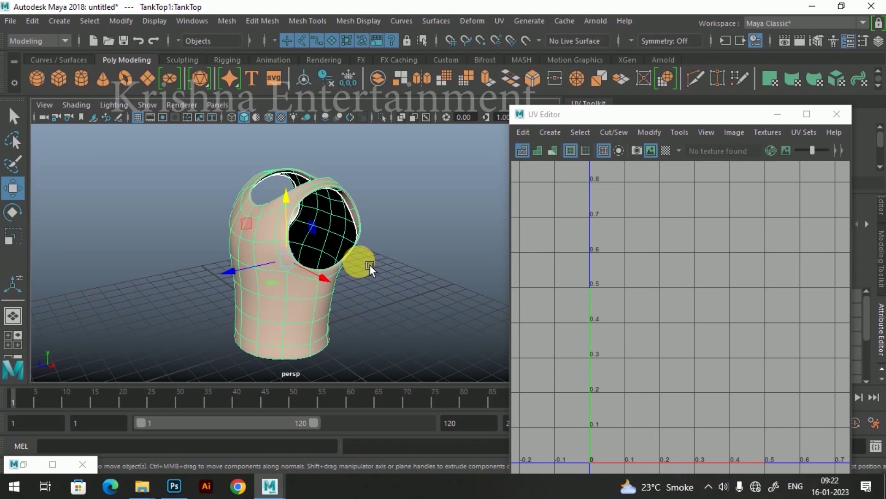
{"action": "left_click_drag", "start_coordinate": [371, 267], "coordinate": [371, 289], "text": "alt"}
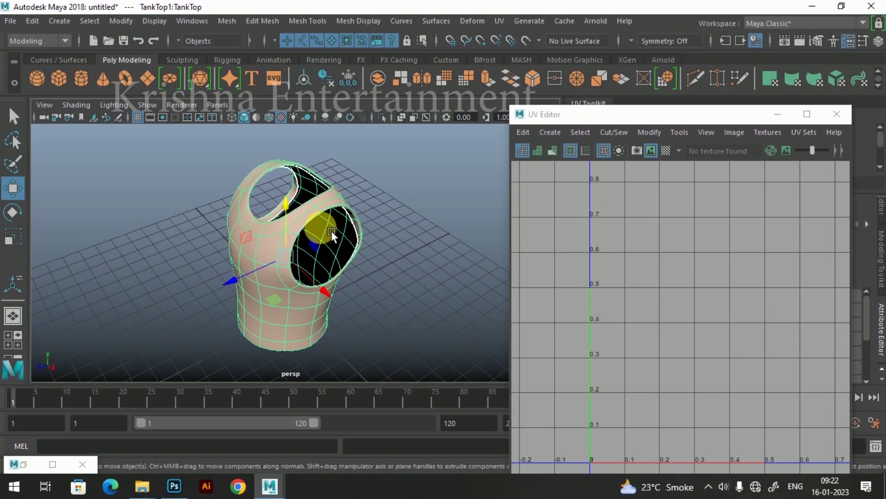
{"action": "left_click", "coordinate": [502, 21]}
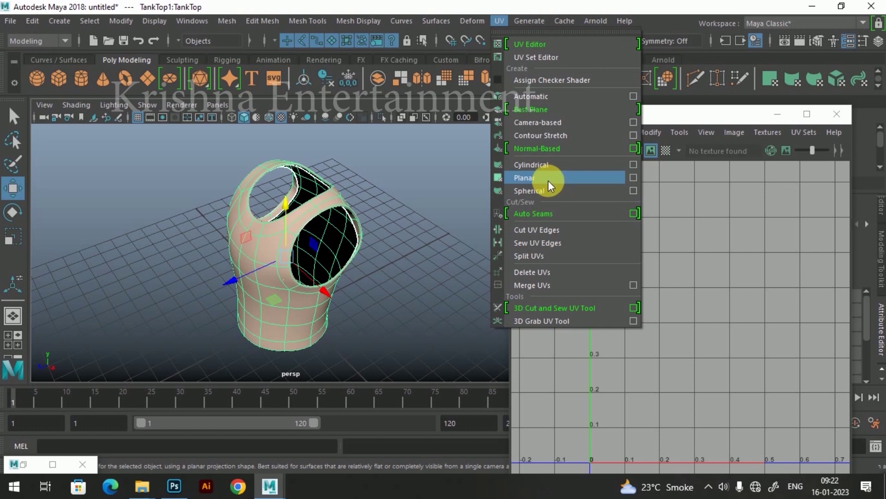
{"action": "left_click", "coordinate": [633, 178]}
{"action": "left_click_drag", "start_coordinate": [600, 185], "coordinate": [627, 181]}
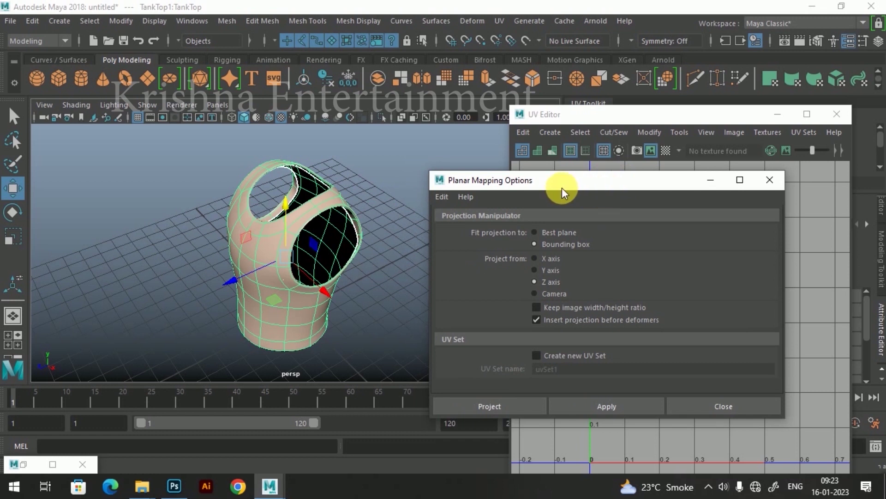
Try a planar UV projection of the tank top from the Y axis, fitted to the bounding box.
{"action": "left_click_drag", "start_coordinate": [374, 247], "coordinate": [359, 266], "text": "alt"}
{"action": "left_click_drag", "start_coordinate": [410, 275], "coordinate": [329, 301], "text": "alt"}
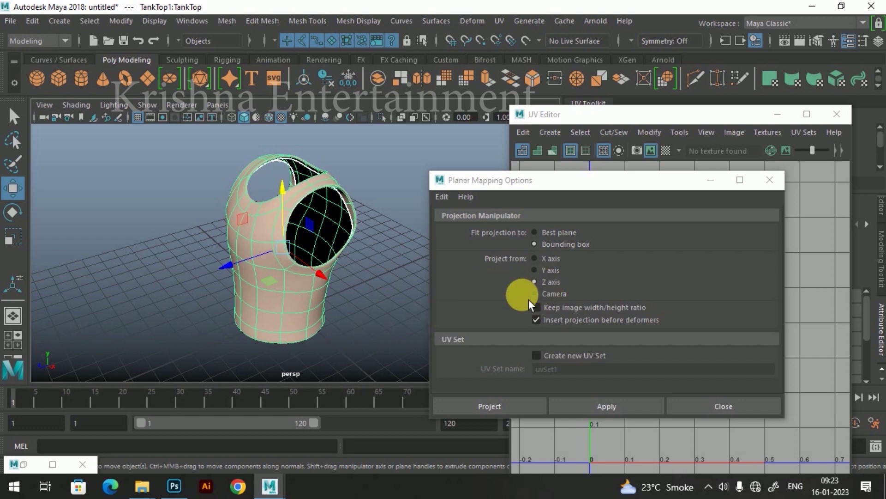
{"action": "left_click", "coordinate": [540, 277]}
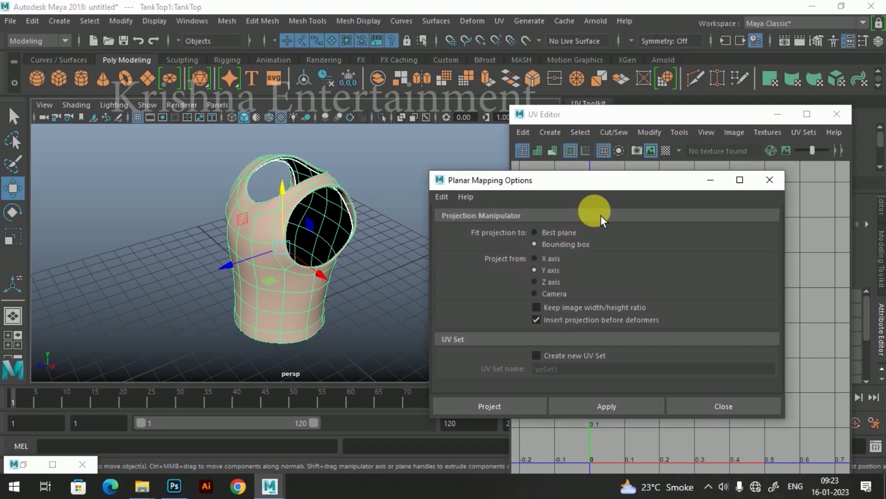
{"action": "left_click_drag", "start_coordinate": [611, 185], "coordinate": [584, 194]}
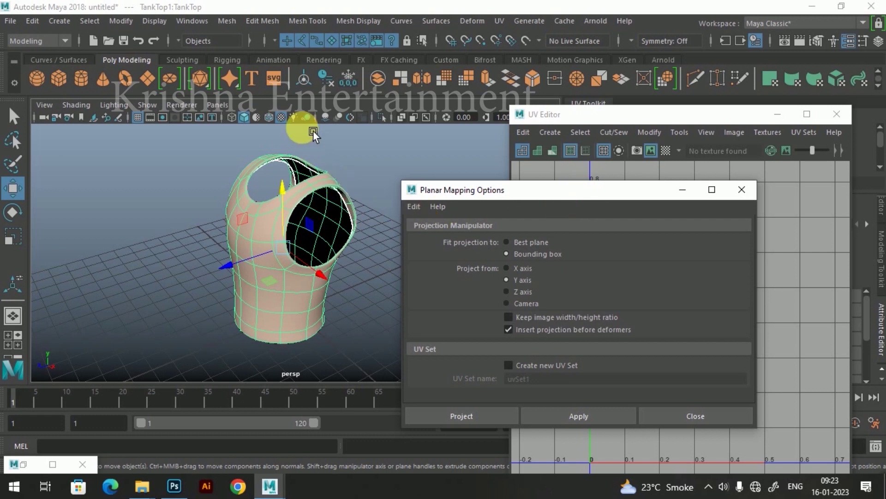
{"action": "left_click_drag", "start_coordinate": [293, 245], "coordinate": [313, 259], "text": "alt"}
{"action": "left_click_drag", "start_coordinate": [610, 193], "coordinate": [400, 172]}
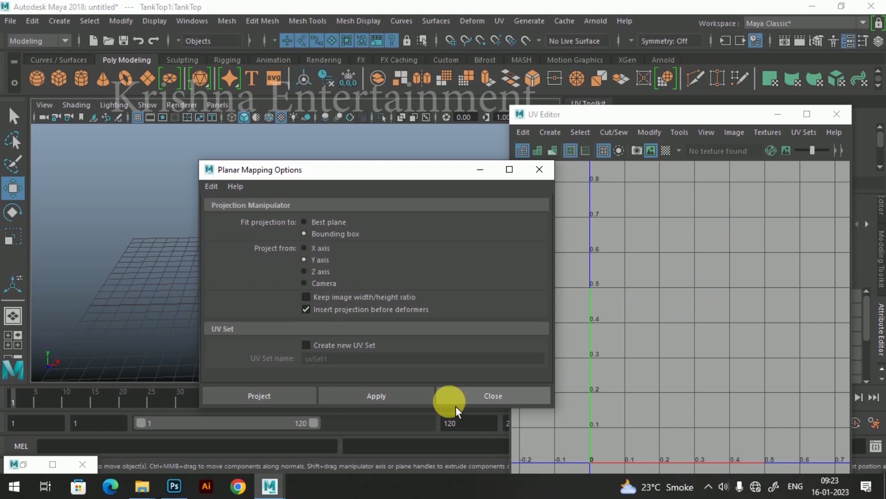
{"action": "left_click", "coordinate": [376, 397]}
{"action": "scroll", "coordinate": [720, 303], "scroll_direction": "down", "scroll_amount": 3}
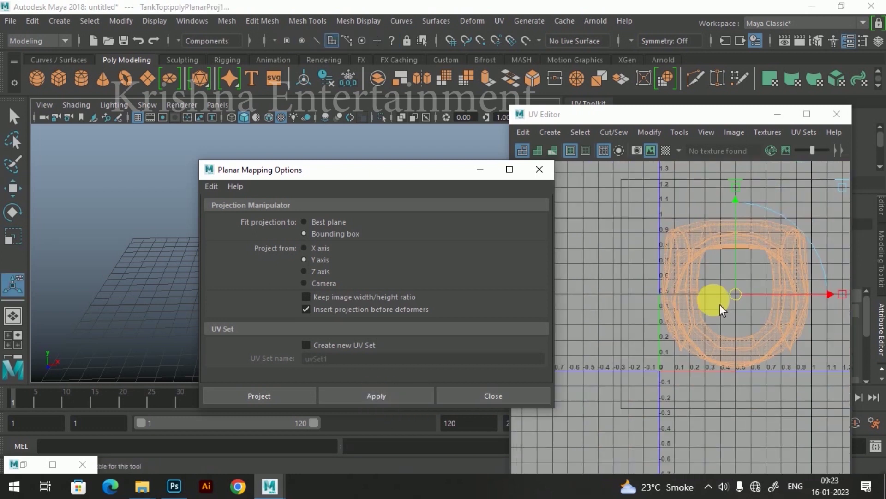
Rearrange the UV Editor and Planar Mapping Options windows so the tank top and its projected UVs are both visible.
{"action": "left_click_drag", "start_coordinate": [702, 117], "coordinate": [641, 128]}
{"action": "left_click_drag", "start_coordinate": [389, 170], "coordinate": [193, 261]}
{"action": "mouse_move", "coordinate": [326, 224]}
{"action": "left_mouse_down", "text": "alt"}
{"action": "mouse_move", "coordinate": [346, 204]}
{"action": "mouse_move", "coordinate": [386, 221]}
{"action": "mouse_move", "coordinate": [323, 248]}
{"action": "mouse_move", "coordinate": [359, 225]}
{"action": "mouse_move", "coordinate": [326, 214]}
{"action": "left_mouse_up", "text": "alt"}
{"action": "left_click", "coordinate": [664, 265]}
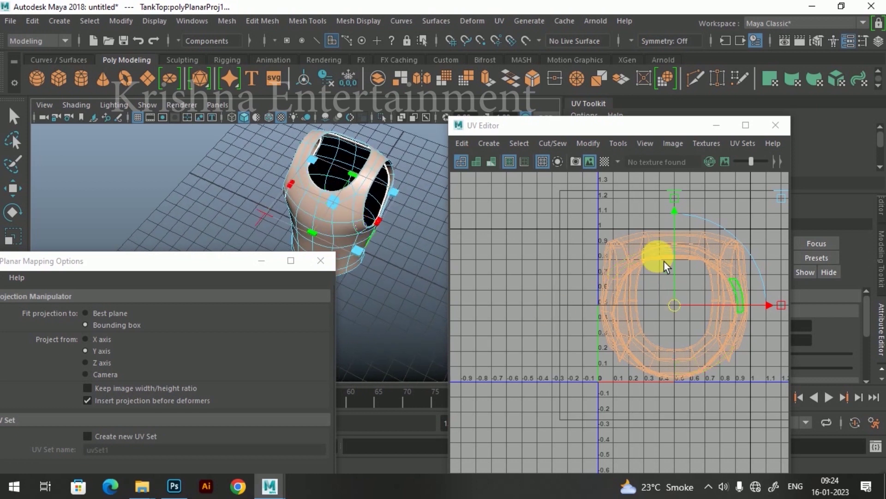
{"action": "left_click", "coordinate": [188, 299]}
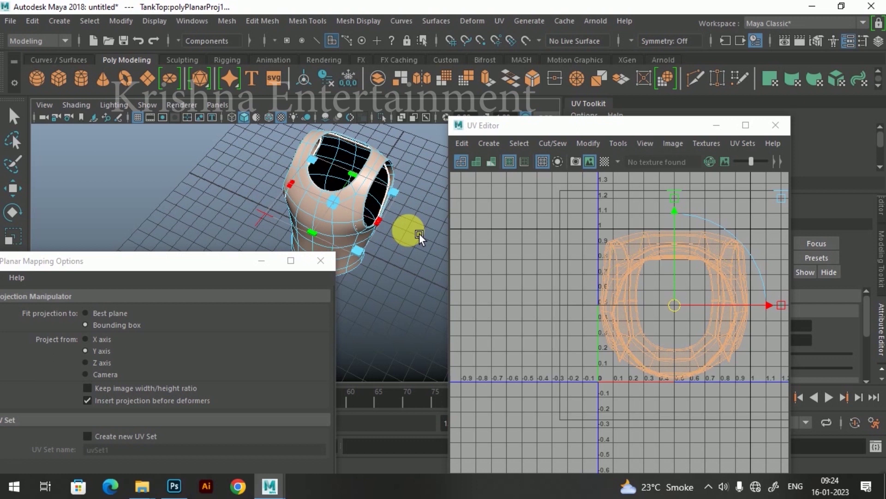
{"action": "left_click", "coordinate": [718, 286]}
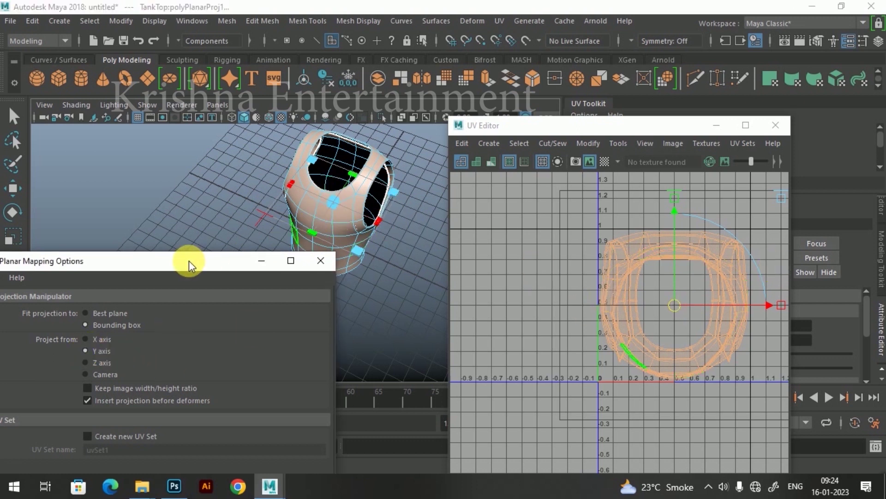
Try projecting the tank top's UVs from the X axis with the same planar mapping settings.
{"action": "left_click_drag", "start_coordinate": [188, 261], "coordinate": [198, 249]}
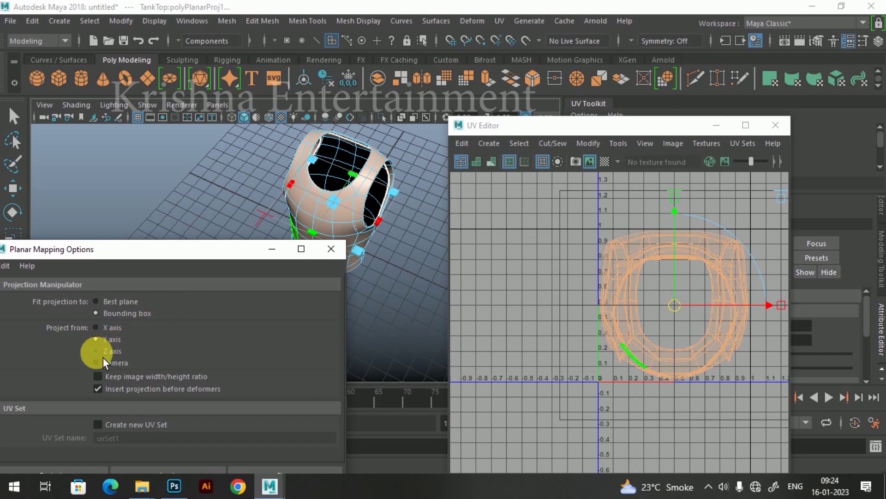
{"action": "left_click", "coordinate": [96, 327]}
{"action": "left_click_drag", "start_coordinate": [150, 252], "coordinate": [171, 210]}
{"action": "left_click", "coordinate": [181, 434]}
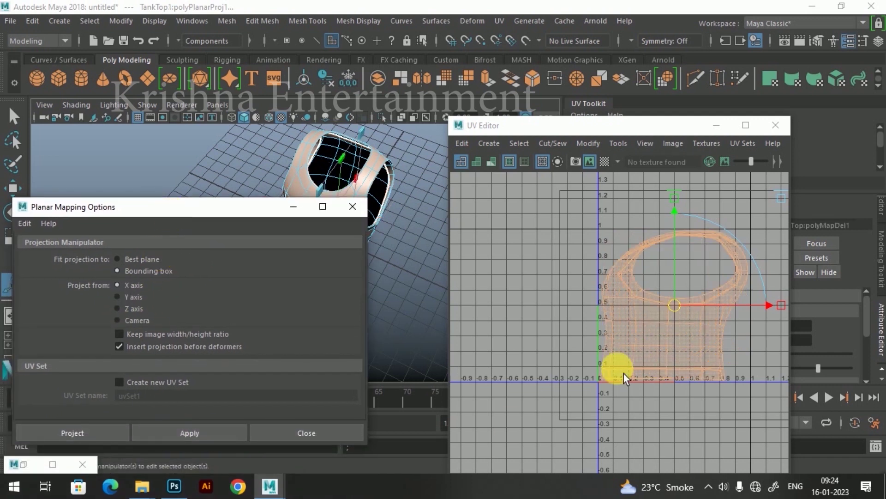
Minimize the mapping options and examine the tank top from several sides against its X-axis UV projection.
{"action": "left_click_drag", "start_coordinate": [234, 211], "coordinate": [167, 232]}
{"action": "left_click_drag", "start_coordinate": [317, 227], "coordinate": [386, 233], "text": "alt"}
{"action": "left_click", "coordinate": [226, 227]}
{"action": "mouse_move", "coordinate": [327, 238]}
{"action": "left_mouse_down", "text": "alt"}
{"action": "mouse_move", "coordinate": [380, 214]}
{"action": "mouse_move", "coordinate": [344, 285]}
{"action": "mouse_move", "coordinate": [402, 271]}
{"action": "mouse_move", "coordinate": [378, 303]}
{"action": "mouse_move", "coordinate": [237, 279]}
{"action": "mouse_move", "coordinate": [308, 207]}
{"action": "mouse_move", "coordinate": [368, 184]}
{"action": "mouse_move", "coordinate": [382, 341]}
{"action": "left_mouse_up", "text": "alt"}
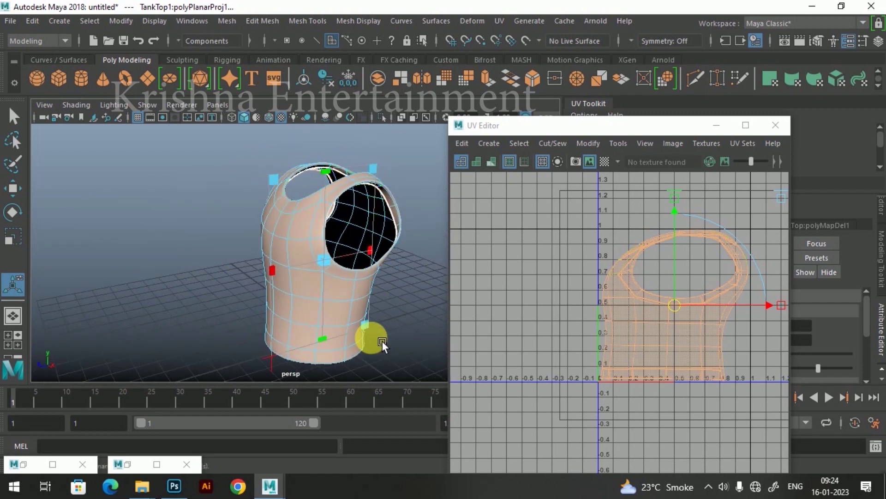
{"action": "mouse_move", "coordinate": [308, 287]}
{"action": "left_mouse_down", "text": "alt"}
{"action": "mouse_move", "coordinate": [415, 293]}
{"action": "mouse_move", "coordinate": [395, 288]}
{"action": "mouse_move", "coordinate": [404, 250]}
{"action": "left_mouse_up", "text": "alt"}
{"action": "mouse_move", "coordinate": [348, 255]}
{"action": "left_mouse_down", "text": "alt"}
{"action": "mouse_move", "coordinate": [284, 262]}
{"action": "mouse_move", "coordinate": [277, 245]}
{"action": "mouse_move", "coordinate": [360, 301]}
{"action": "mouse_move", "coordinate": [406, 311]}
{"action": "left_mouse_up", "text": "alt"}
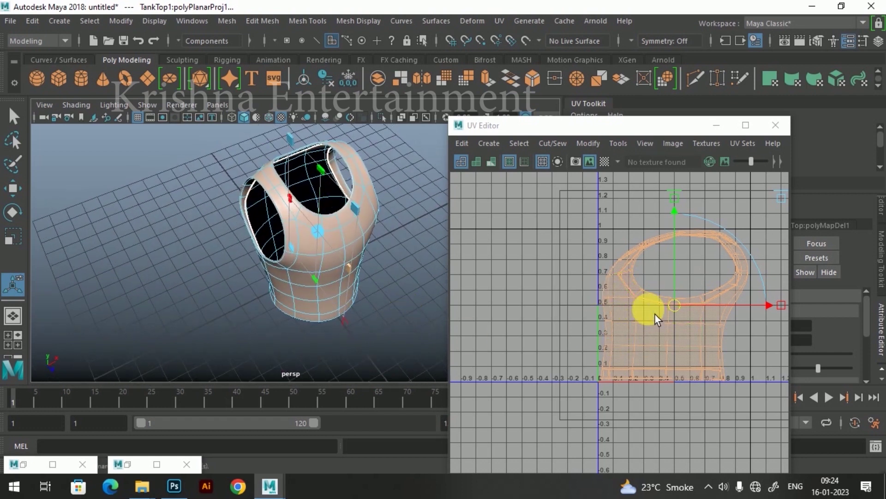
{"action": "left_click_drag", "start_coordinate": [383, 300], "coordinate": [264, 184], "text": "alt"}
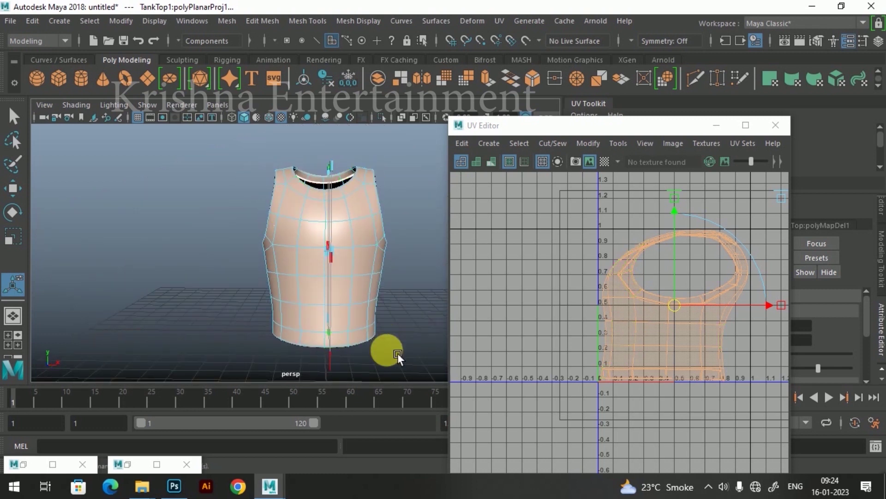
{"action": "left_click_drag", "start_coordinate": [392, 282], "coordinate": [370, 303], "text": "alt"}
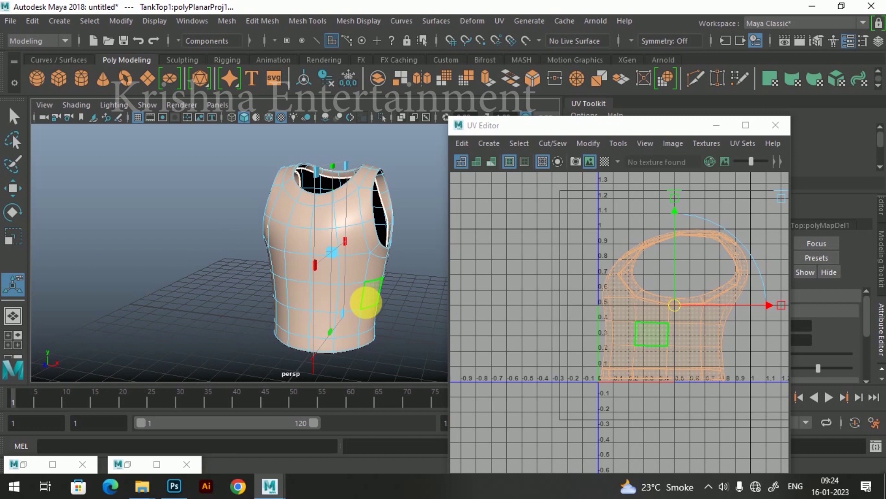
Apply a planar UV projection from the Z axis to the tank top and close the mapping options.
{"action": "left_click", "coordinate": [20, 463]}
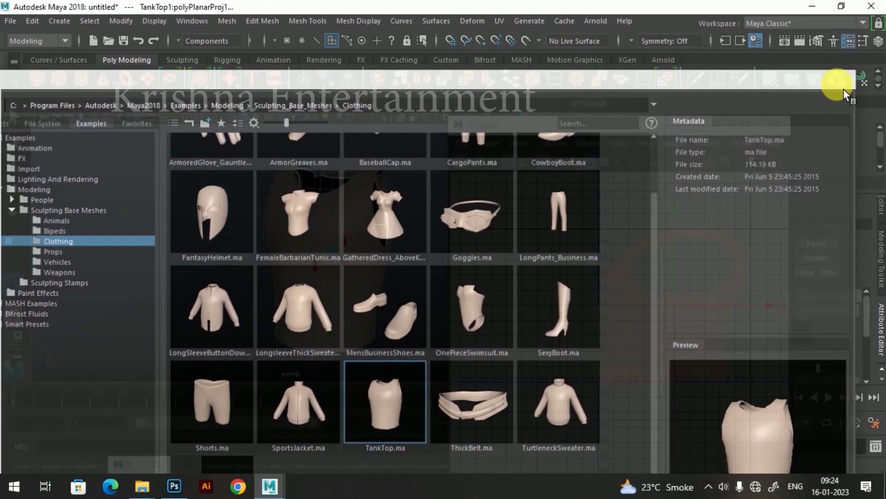
{"action": "left_click", "coordinate": [843, 87]}
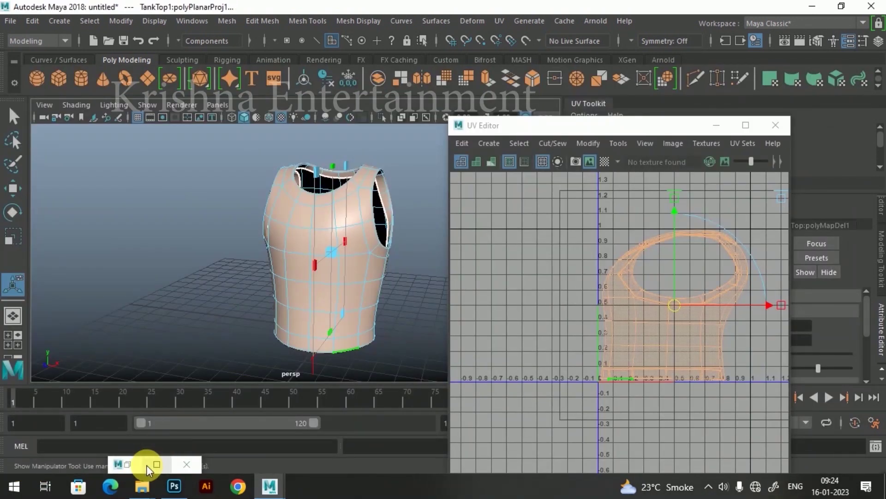
{"action": "left_click", "coordinate": [130, 464]}
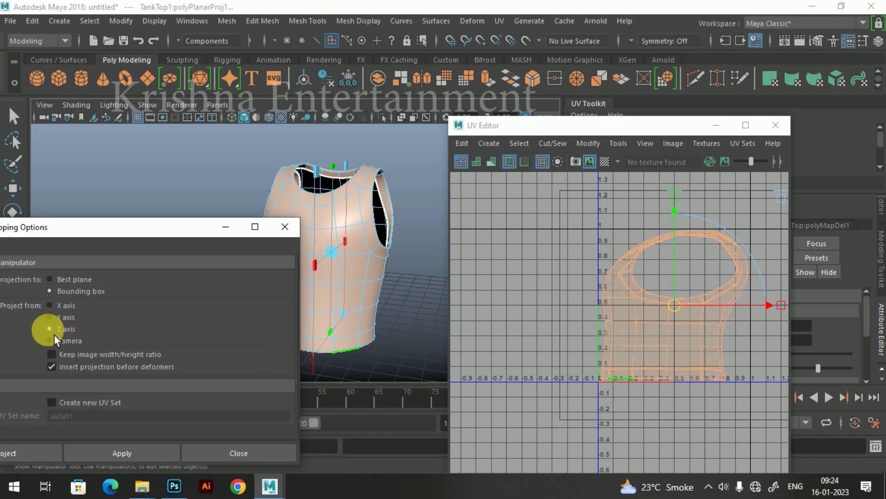
{"action": "left_click", "coordinate": [138, 456]}
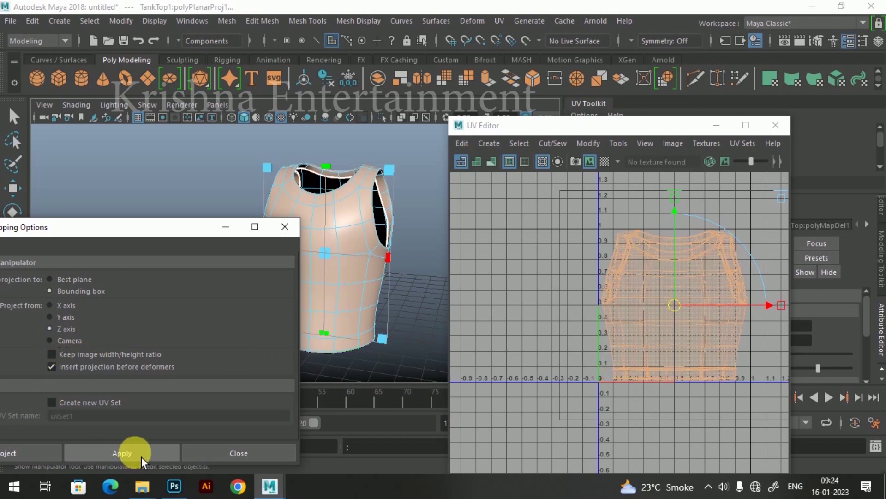
{"action": "left_click", "coordinate": [285, 228]}
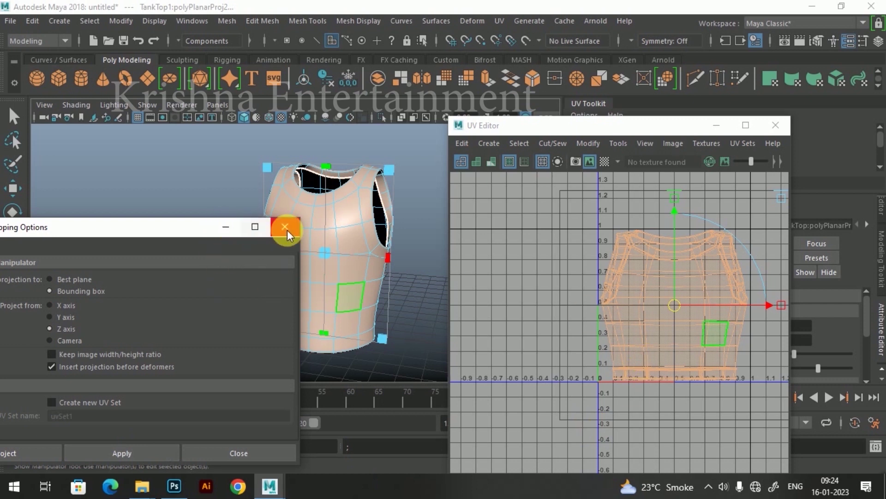
Activate the Move tool and switch the UV Editor to UV mode with all the tank top's UVs selected.
{"action": "left_click_drag", "start_coordinate": [356, 240], "coordinate": [373, 309], "text": "alt"}
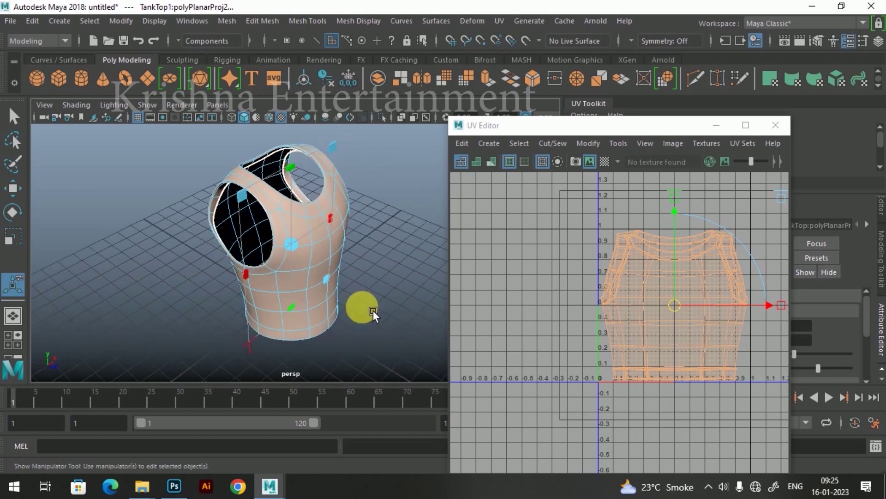
{"action": "left_click_drag", "start_coordinate": [373, 311], "coordinate": [318, 279], "text": "alt"}
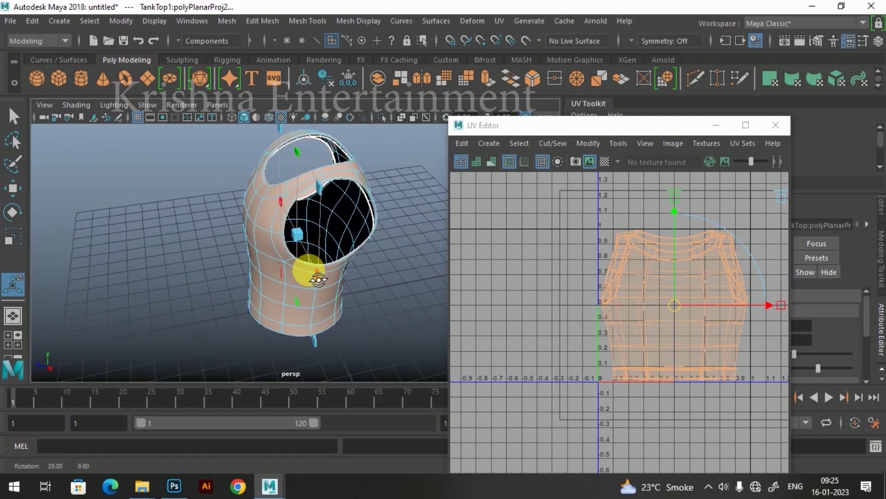
{"action": "left_click_drag", "start_coordinate": [338, 217], "coordinate": [317, 227], "text": "alt"}
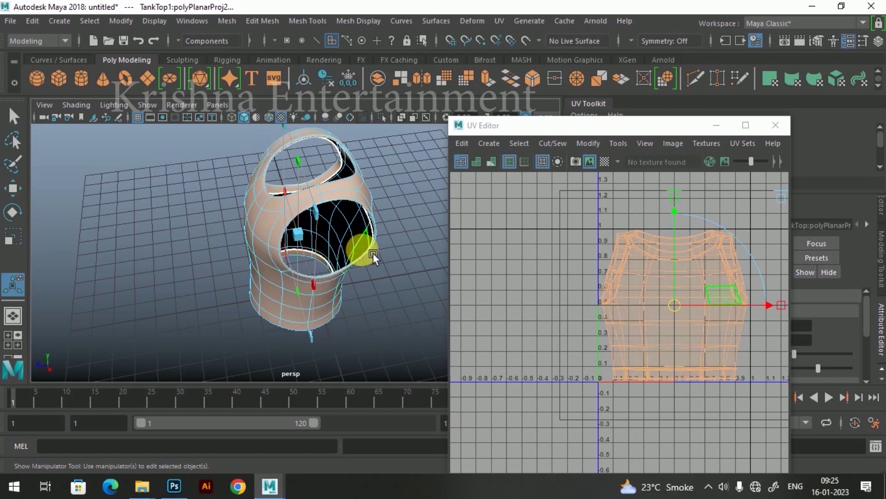
{"action": "left_click_drag", "start_coordinate": [410, 214], "coordinate": [390, 208], "text": "alt"}
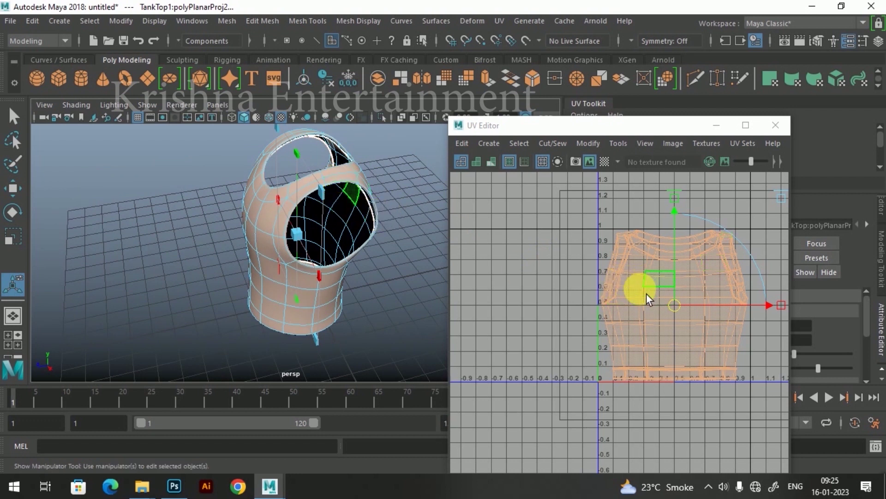
{"action": "key", "text": "w"}
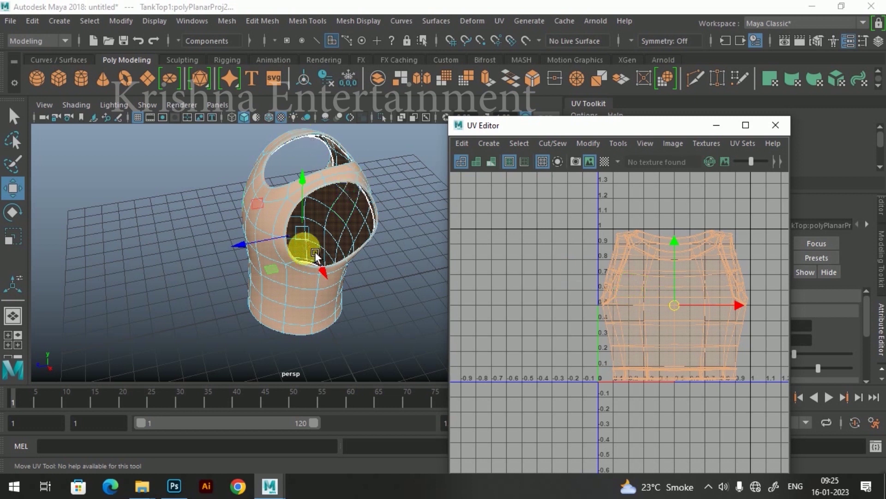
{"action": "left_click_drag", "start_coordinate": [306, 248], "coordinate": [599, 289], "text": "alt"}
{"action": "right_click_drag", "start_coordinate": [656, 277], "coordinate": [702, 278]}
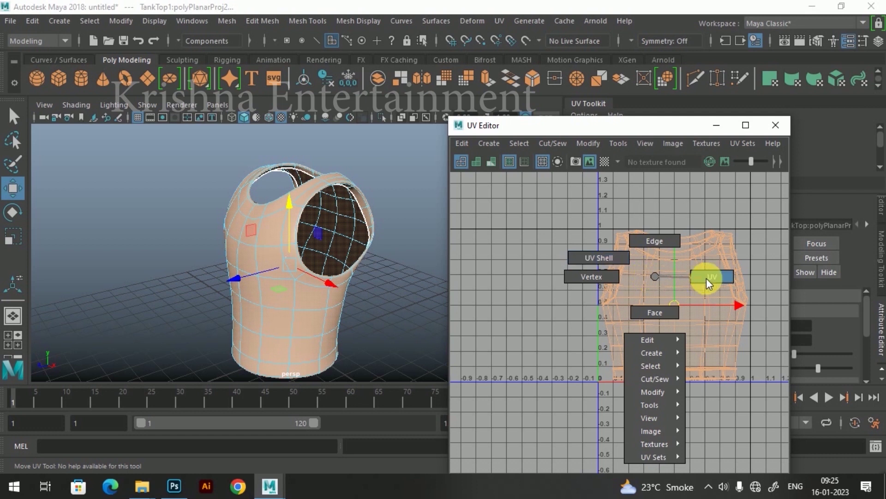
{"action": "right_click_drag", "start_coordinate": [670, 278], "coordinate": [716, 275]}
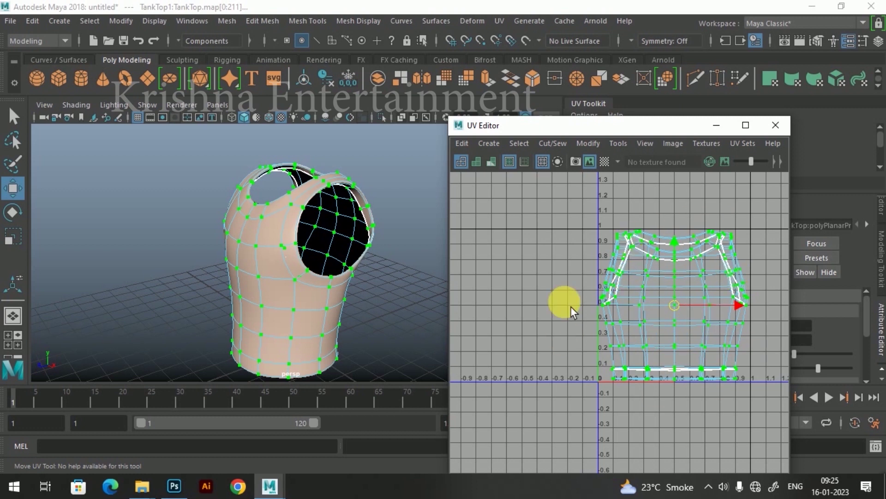
{"action": "scroll", "coordinate": [676, 319], "scroll_direction": "up", "scroll_amount": 2}
{"action": "middle_click_drag", "start_coordinate": [674, 316], "coordinate": [641, 319], "text": "alt"}
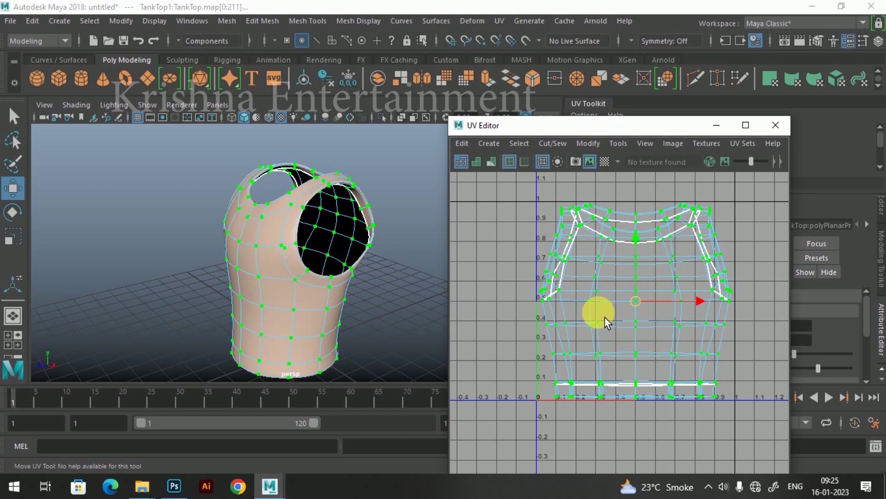
Return to object mode and reselect the whole tank top, with its shoulder and armhole in close view.
{"action": "left_click_drag", "start_coordinate": [363, 316], "coordinate": [366, 257], "text": "alt"}
{"action": "left_click_drag", "start_coordinate": [313, 278], "coordinate": [330, 269], "text": "alt"}
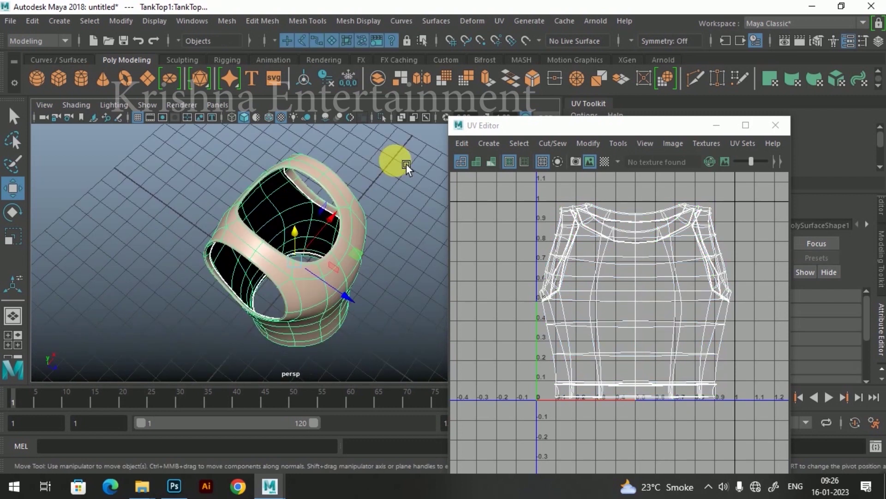
{"action": "left_click", "coordinate": [407, 166]}
{"action": "left_click_drag", "start_coordinate": [432, 243], "coordinate": [303, 198], "text": "alt"}
{"action": "left_click", "coordinate": [323, 226]}
{"action": "scroll", "coordinate": [335, 251], "scroll_direction": "up", "scroll_amount": 6}
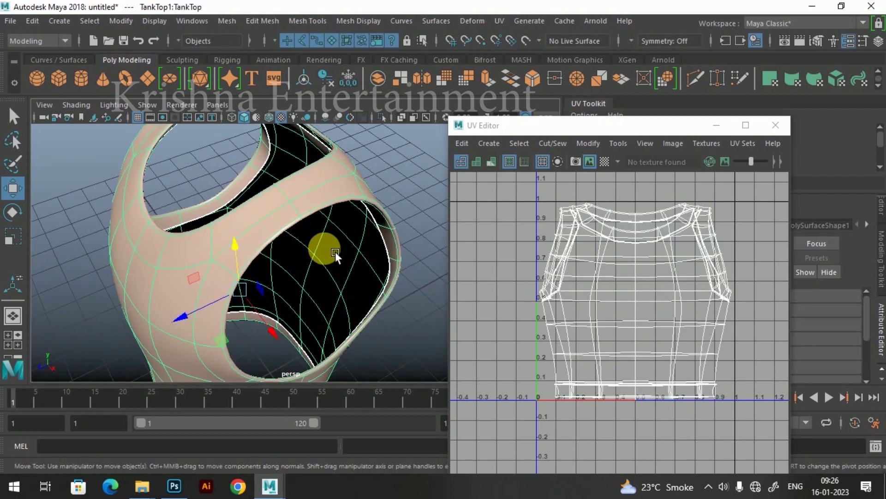
Switch the tank top to edge selection and select the vertical side-seam edges running from one armhole down to the hem.
{"action": "left_click_drag", "start_coordinate": [256, 239], "coordinate": [139, 162], "text": "alt"}
{"action": "mouse_move", "coordinate": [308, 270]}
{"action": "left_mouse_down", "text": "alt"}
{"action": "mouse_move", "coordinate": [298, 257]}
{"action": "mouse_move", "coordinate": [308, 263]}
{"action": "left_mouse_up", "text": "alt"}
{"action": "left_click_drag", "start_coordinate": [318, 325], "coordinate": [323, 240], "text": "alt"}
{"action": "left_click_drag", "start_coordinate": [251, 297], "coordinate": [317, 271], "text": "alt"}
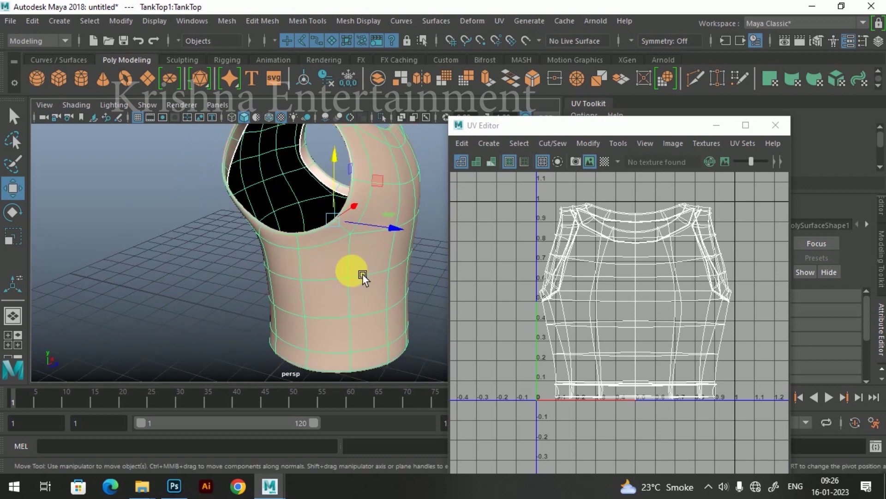
{"action": "scroll", "coordinate": [363, 275], "scroll_direction": "down", "scroll_amount": 5}
{"action": "left_click_drag", "start_coordinate": [377, 270], "coordinate": [361, 287], "text": "alt"}
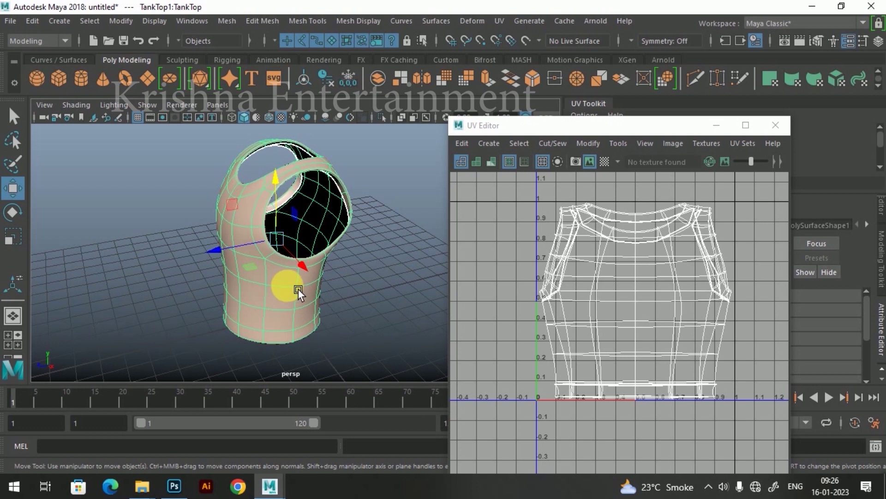
{"action": "right_click_drag", "start_coordinate": [300, 277], "coordinate": [298, 72]}
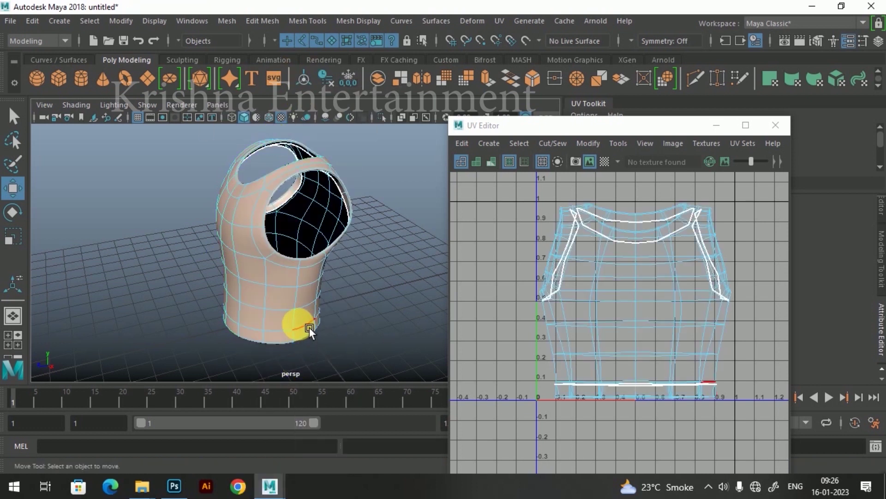
{"action": "left_click", "coordinate": [312, 283]}
{"action": "scroll", "coordinate": [321, 296], "scroll_direction": "up", "scroll_amount": 3}
{"action": "left_click_drag", "start_coordinate": [307, 289], "coordinate": [288, 254], "text": "alt"}
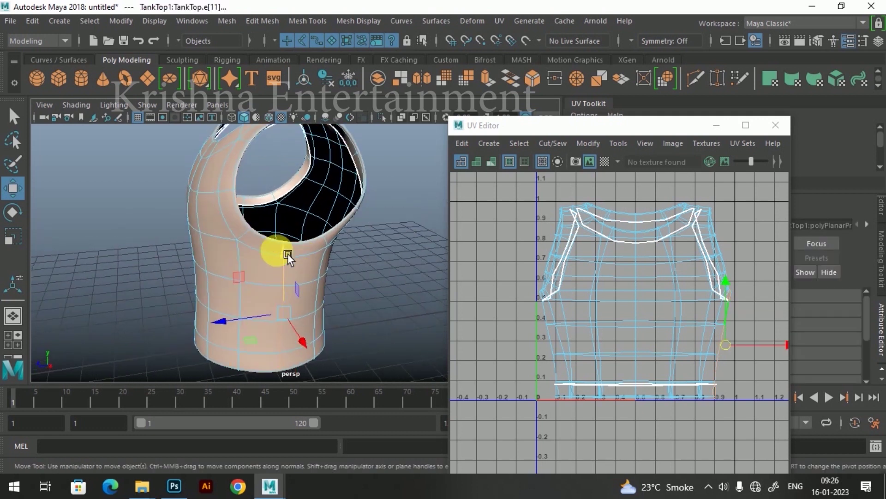
Add the opposite side-seam edges and the shoulder-line edges to the current edge selection.
{"action": "left_click_drag", "start_coordinate": [295, 287], "coordinate": [198, 319], "text": "alt"}
{"action": "left_click", "coordinate": [348, 298]}
{"action": "right_click_drag", "start_coordinate": [291, 239], "coordinate": [302, 256], "text": "alt"}
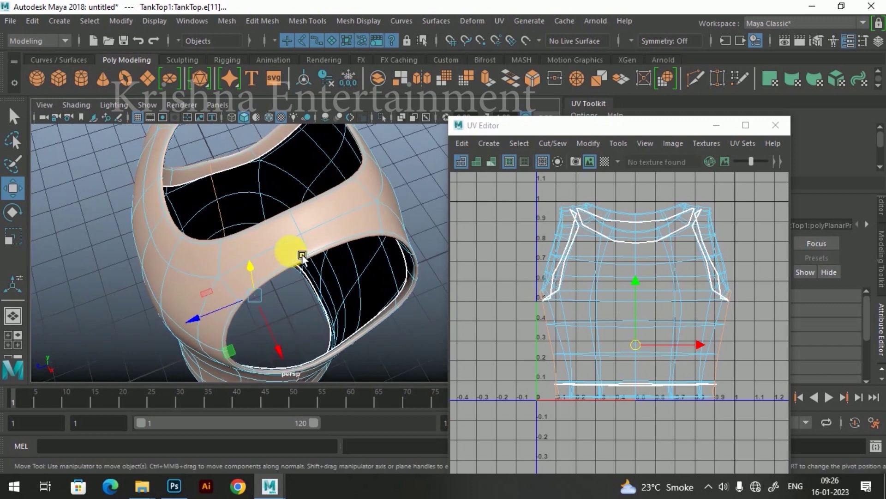
{"action": "left_click", "coordinate": [303, 226]}
{"action": "left_click_drag", "start_coordinate": [307, 228], "coordinate": [336, 279], "text": "alt"}
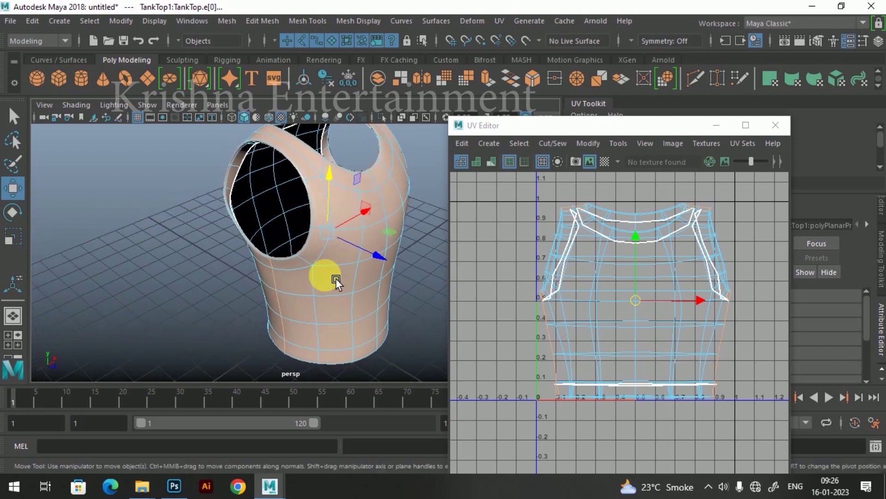
{"action": "left_click", "coordinate": [271, 341]}
{"action": "left_click_drag", "start_coordinate": [290, 315], "coordinate": [178, 287], "text": "alt"}
{"action": "left_click_drag", "start_coordinate": [297, 336], "coordinate": [363, 280], "text": "alt"}
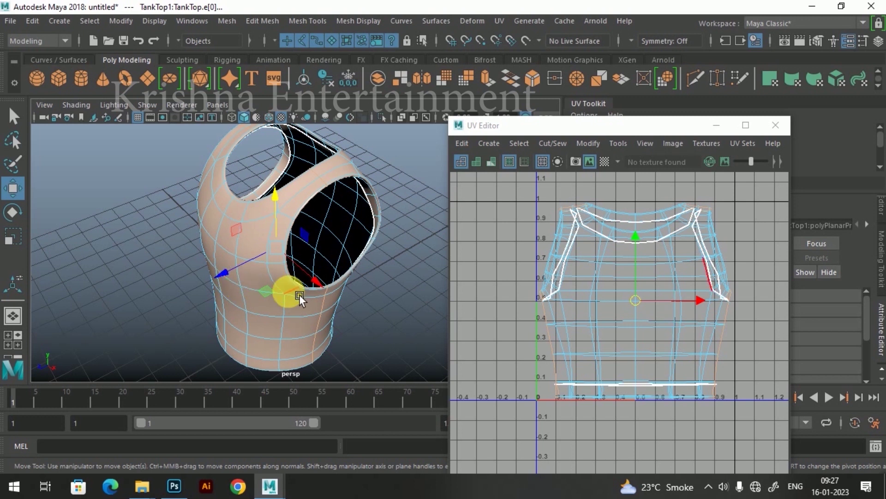
Cut the UVs along the selected side-seam and shoulder edges to separate the front and back.
{"action": "left_click", "coordinate": [560, 148]}
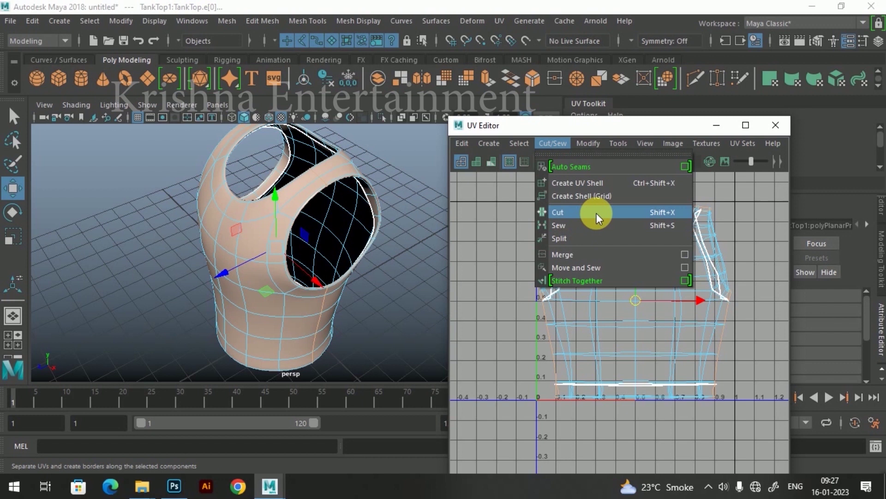
{"action": "left_click", "coordinate": [563, 215]}
{"action": "mouse_move", "coordinate": [349, 280]}
{"action": "left_mouse_down", "text": "alt"}
{"action": "mouse_move", "coordinate": [281, 286]}
{"action": "mouse_move", "coordinate": [364, 282]}
{"action": "left_mouse_up", "text": "alt"}
{"action": "scroll", "coordinate": [301, 281], "scroll_direction": "down", "scroll_amount": 5}
{"action": "right_click_drag", "start_coordinate": [365, 283], "coordinate": [381, 309], "text": "alt"}
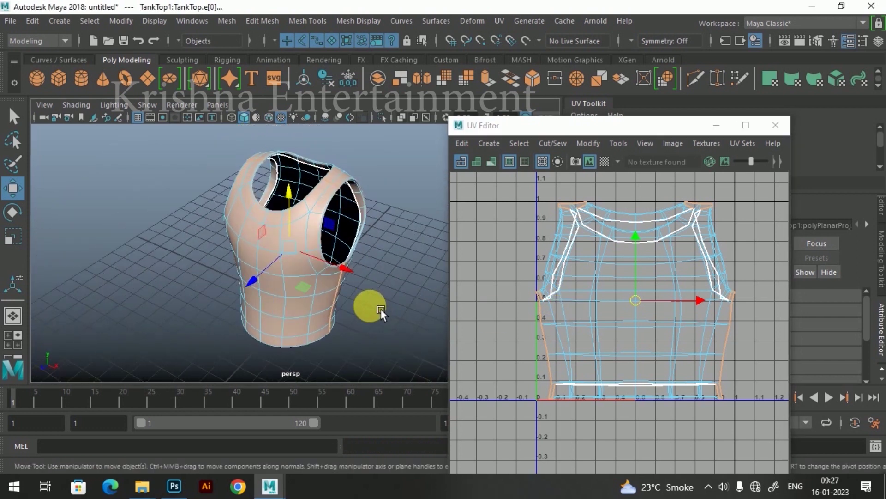
Switch the UV Editor to UV mode, pick a UV on the back piece and expand the selection to its whole shell.
{"action": "right_click", "coordinate": [605, 272]}
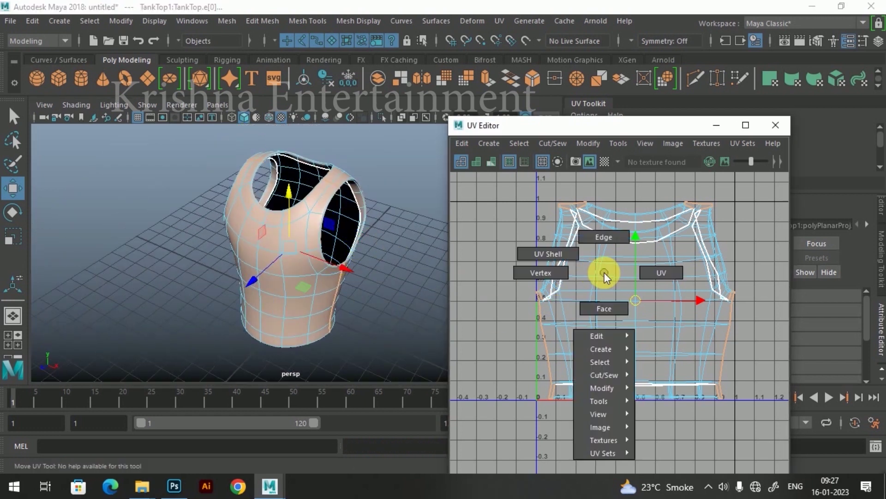
{"action": "left_click", "coordinate": [660, 273]}
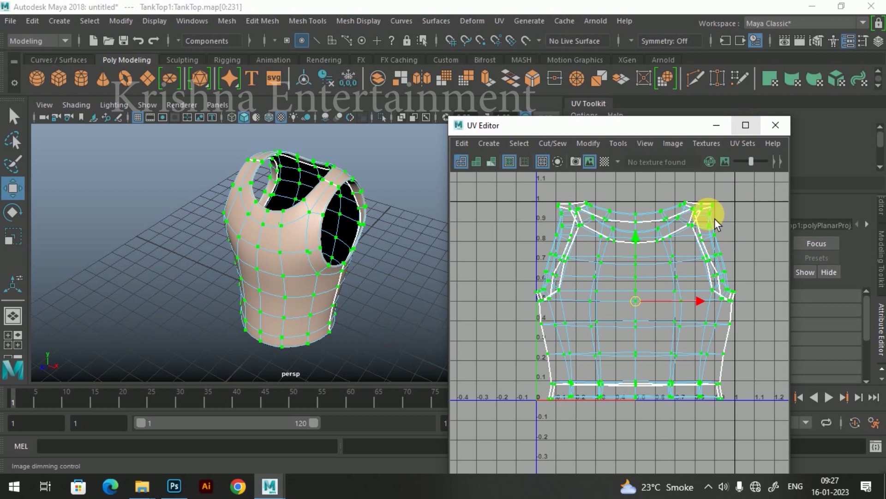
{"action": "middle_click_drag", "start_coordinate": [693, 270], "coordinate": [692, 277], "text": "alt"}
{"action": "left_click", "coordinate": [487, 276]}
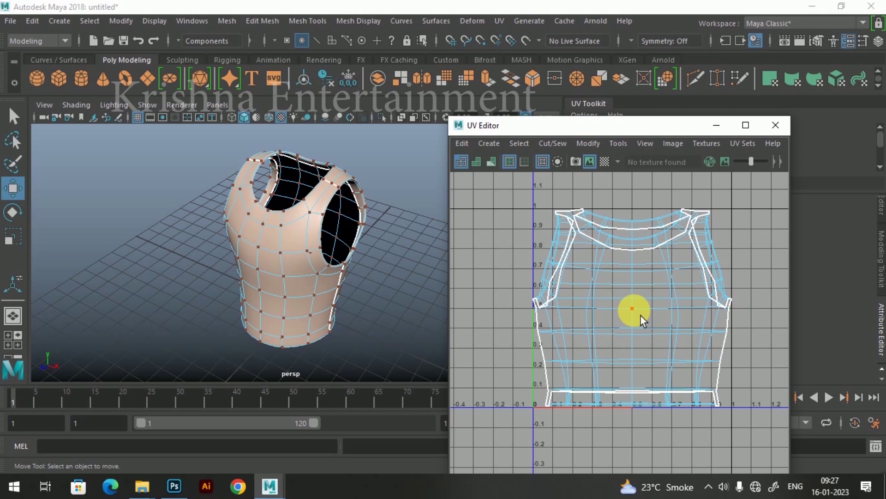
{"action": "right_click_drag", "start_coordinate": [618, 295], "coordinate": [674, 295]}
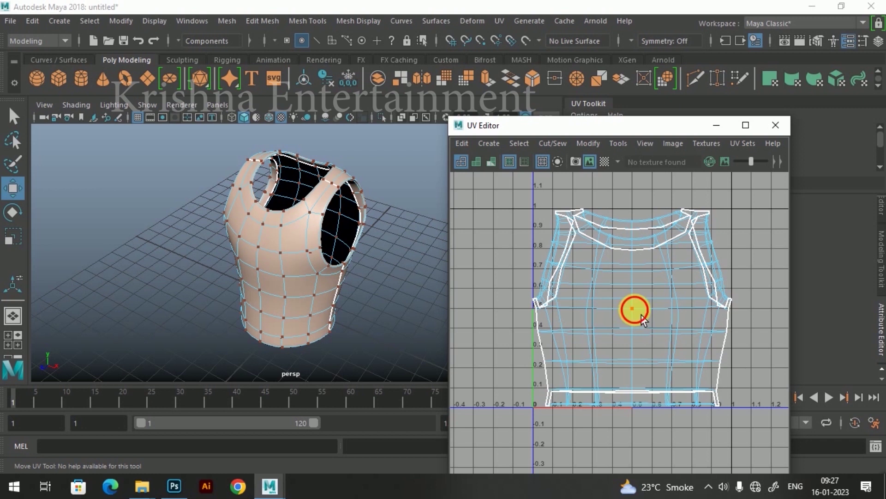
{"action": "key", "text": "w"}
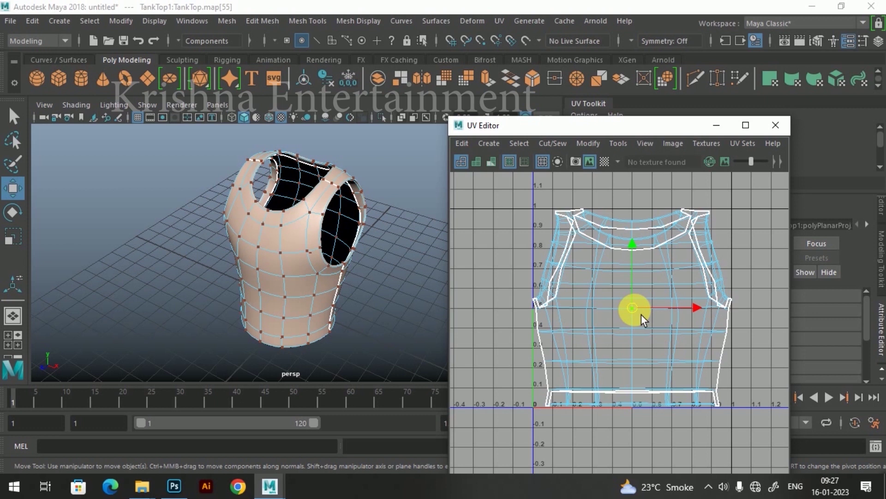
{"action": "mouse_move", "coordinate": [641, 314]}
{"action": "right_mouse_down", "text": "ctrl"}
{"action": "mouse_move", "coordinate": [628, 293]}
{"action": "mouse_move", "coordinate": [705, 290]}
{"action": "mouse_move", "coordinate": [685, 291]}
{"action": "mouse_move", "coordinate": [691, 295]}
{"action": "right_mouse_up", "text": "ctrl"}
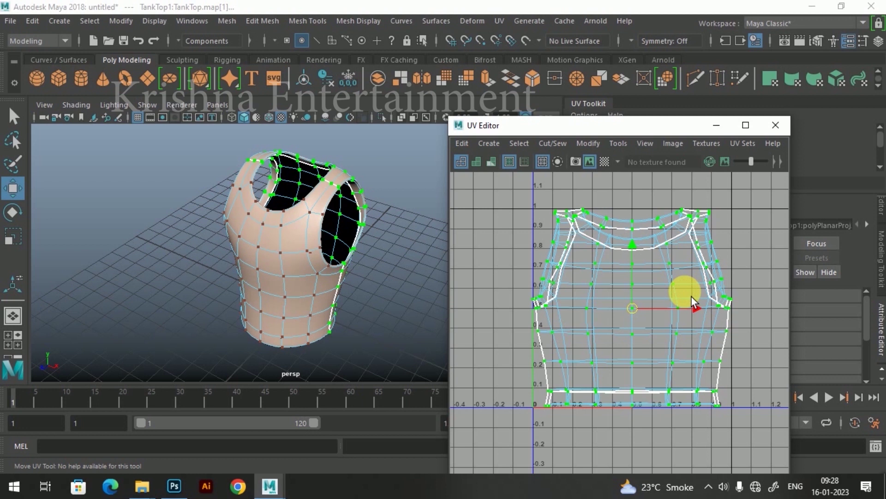
Move the back piece's UV shell off the front piece, to about U -0.7, V 1.1.
{"action": "scroll", "coordinate": [666, 318], "scroll_direction": "down", "scroll_amount": 3}
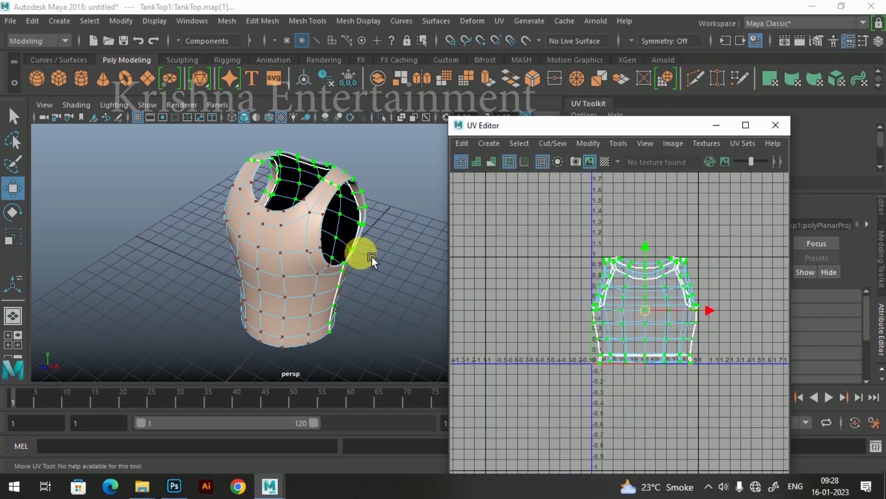
{"action": "left_click_drag", "start_coordinate": [372, 257], "coordinate": [297, 264], "text": "alt"}
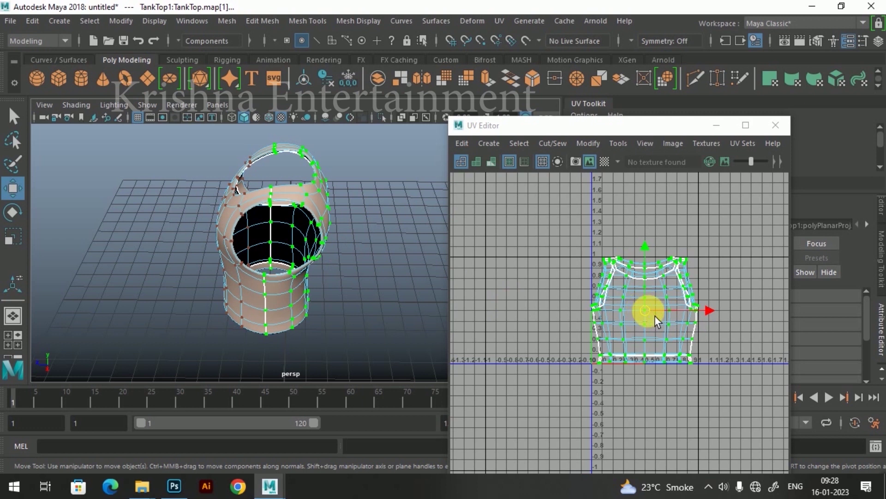
{"action": "left_click_drag", "start_coordinate": [654, 315], "coordinate": [539, 251]}
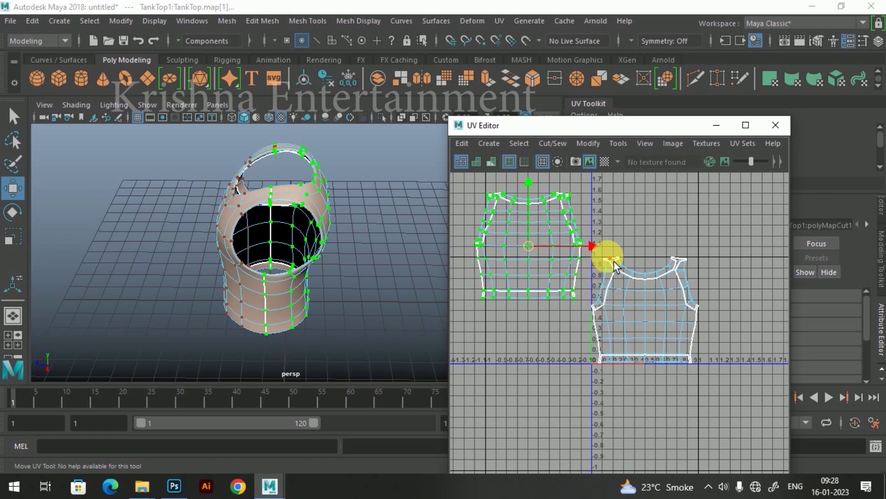
{"action": "left_click_drag", "start_coordinate": [599, 261], "coordinate": [588, 266]}
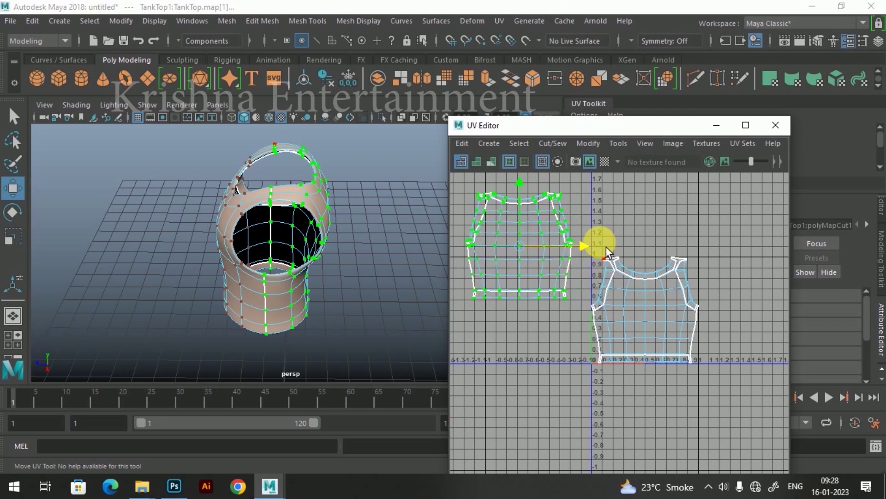
{"action": "left_click_drag", "start_coordinate": [752, 406], "coordinate": [724, 409]}
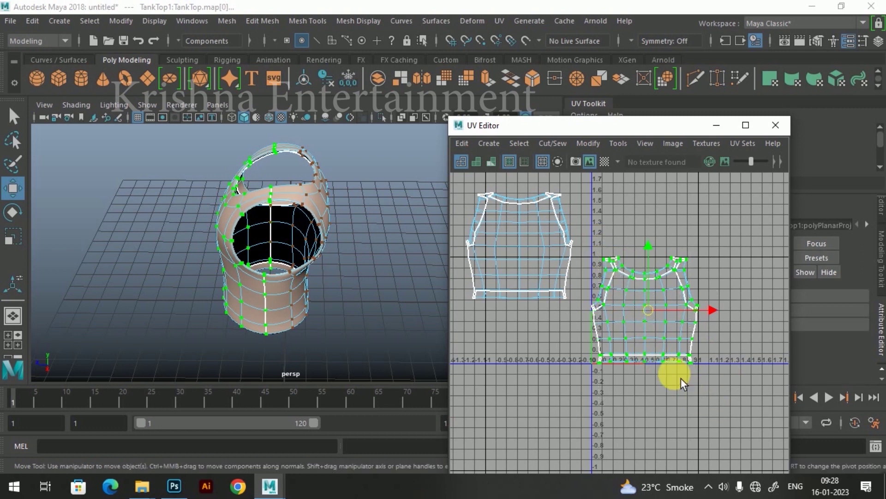
{"action": "scroll", "coordinate": [602, 325], "scroll_direction": "up", "scroll_amount": 8}
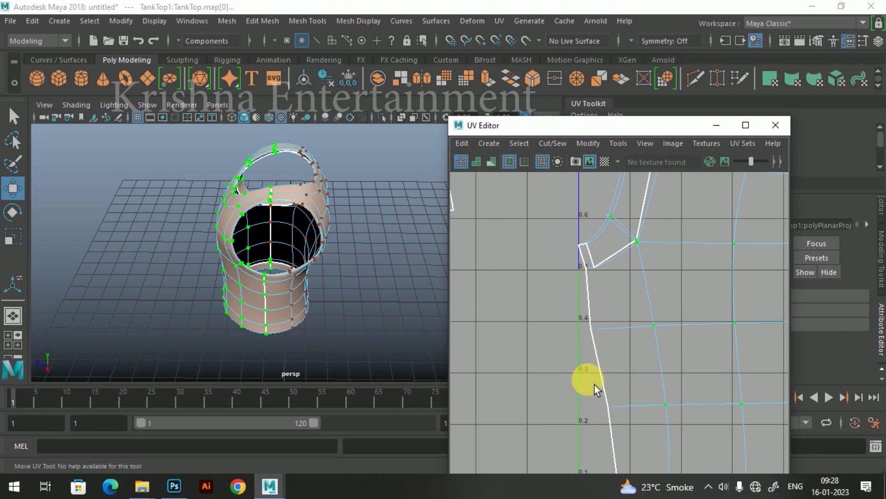
{"action": "scroll", "coordinate": [595, 384], "scroll_direction": "down", "scroll_amount": 8}
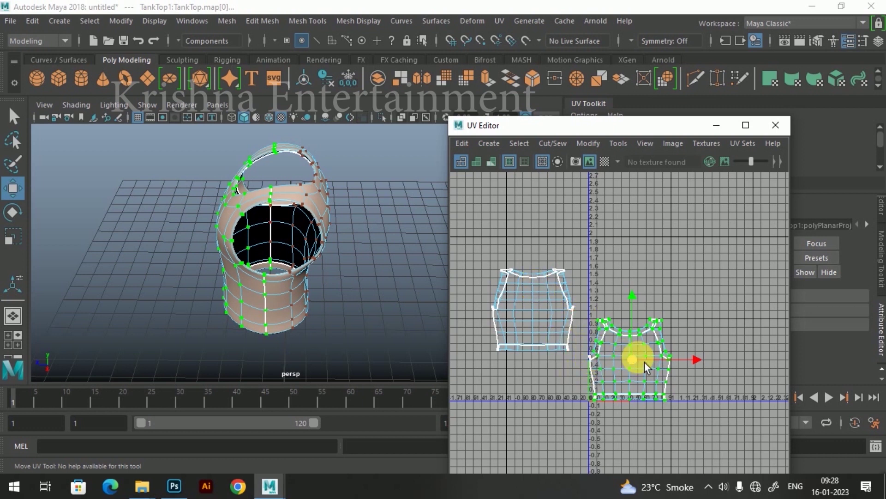
{"action": "left_click_drag", "start_coordinate": [641, 367], "coordinate": [713, 322]}
{"action": "key", "text": "ctrl+z"}
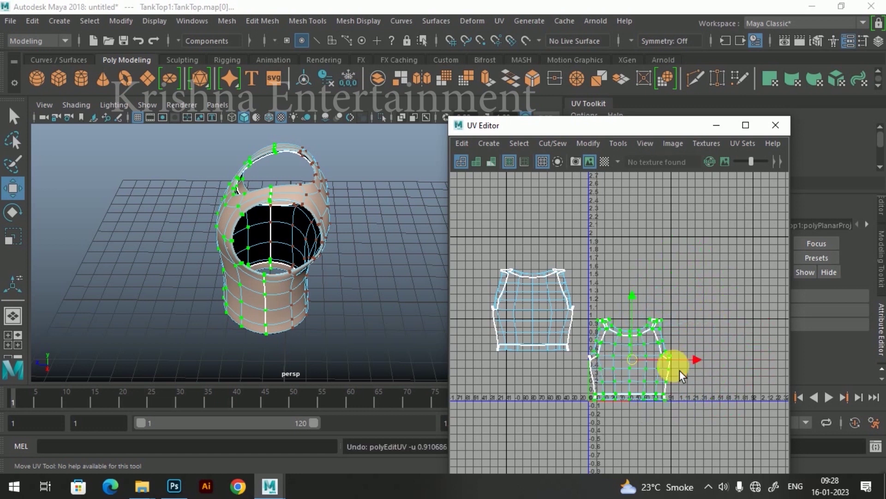
Select UVs on the front piece, expand the selection to its whole shell and nudge it slightly up and right.
{"action": "left_click_drag", "start_coordinate": [640, 316], "coordinate": [672, 362]}
{"action": "double_click", "coordinate": [648, 331]}
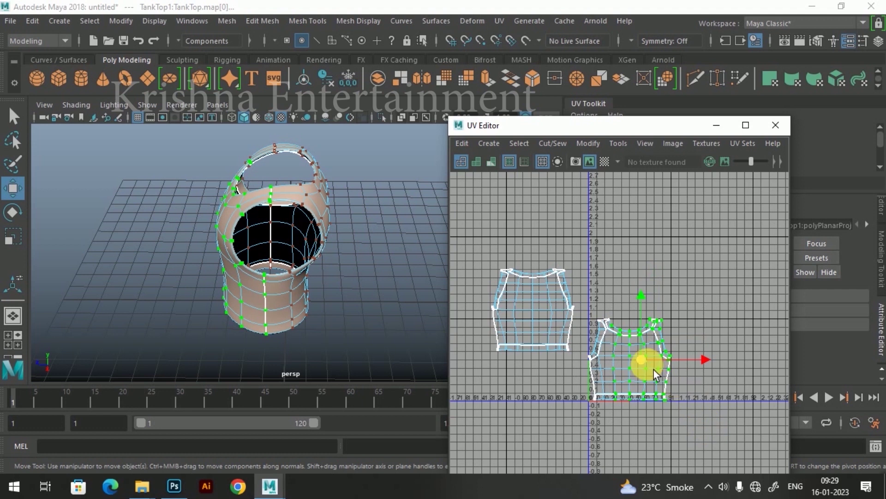
{"action": "right_click_drag", "start_coordinate": [652, 365], "coordinate": [711, 290], "text": "ctrl"}
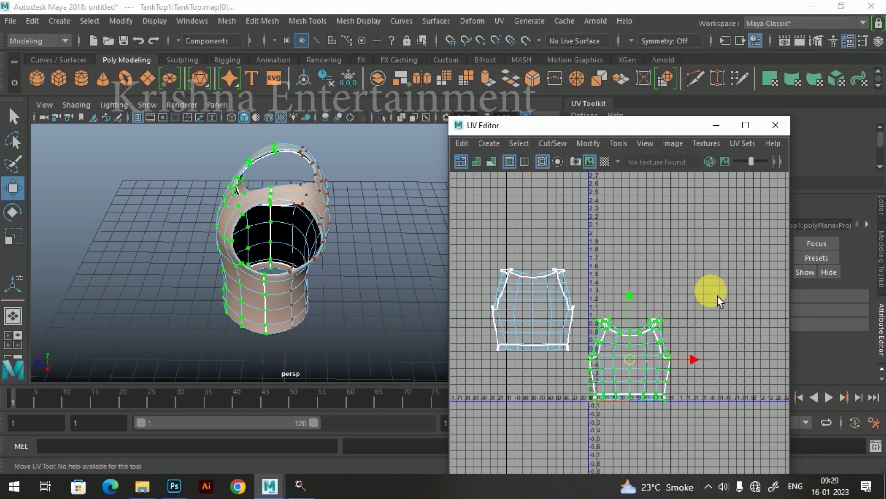
{"action": "mouse_move", "coordinate": [637, 365]}
{"action": "left_mouse_down"}
{"action": "mouse_move", "coordinate": [635, 316]}
{"action": "mouse_move", "coordinate": [700, 323]}
{"action": "mouse_move", "coordinate": [641, 324]}
{"action": "mouse_move", "coordinate": [685, 336]}
{"action": "mouse_move", "coordinate": [624, 349]}
{"action": "mouse_move", "coordinate": [639, 359]}
{"action": "mouse_move", "coordinate": [633, 345]}
{"action": "mouse_move", "coordinate": [653, 365]}
{"action": "mouse_move", "coordinate": [642, 359]}
{"action": "left_mouse_up"}
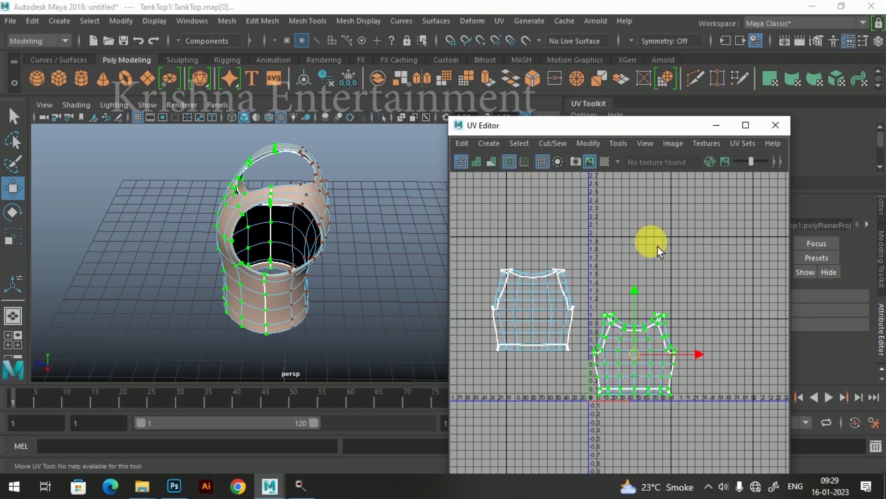
Unfold the back piece's UV shell.
{"action": "left_click", "coordinate": [623, 146]}
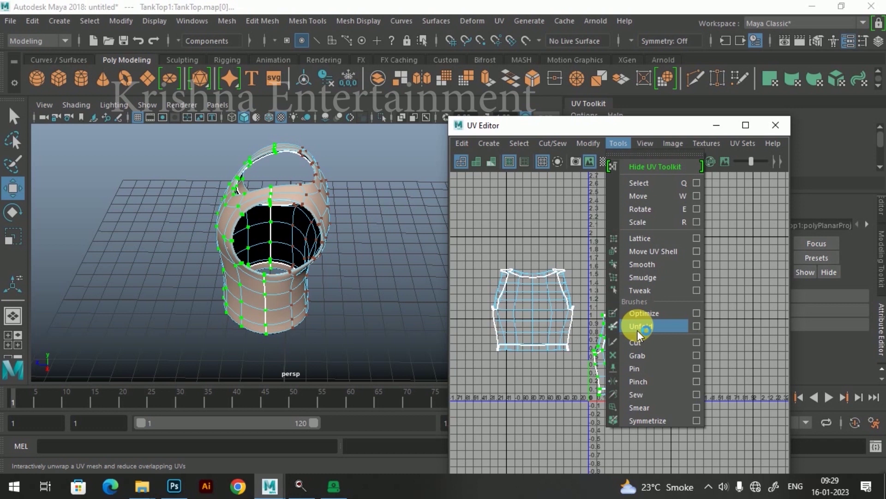
{"action": "left_click", "coordinate": [620, 144]}
{"action": "key", "text": "w"}
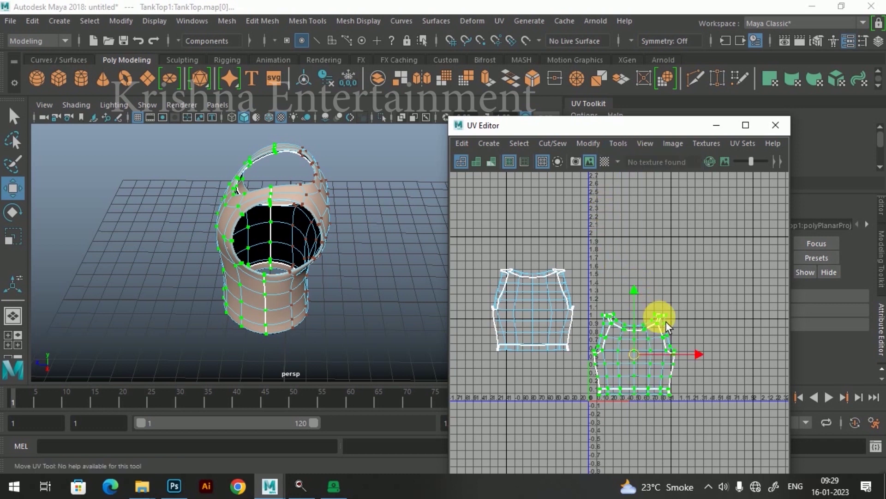
{"action": "right_click", "coordinate": [647, 352], "text": "shift"}
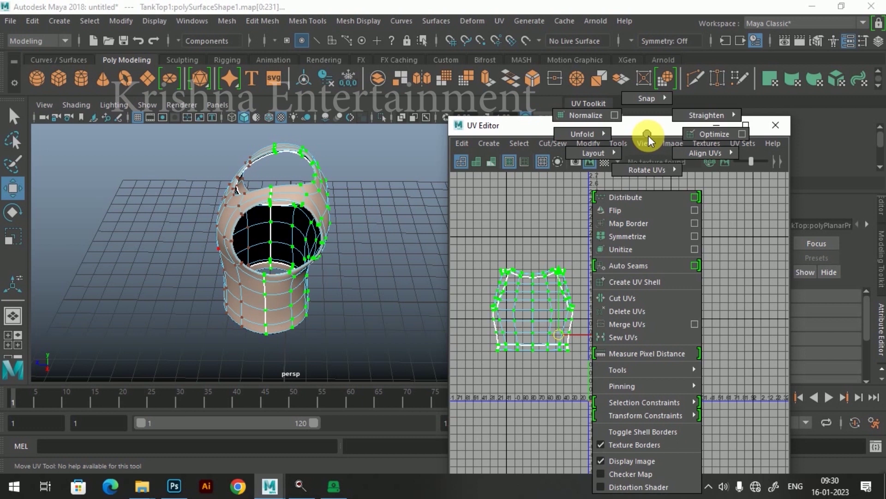
{"action": "mouse_move", "coordinate": [590, 138]}
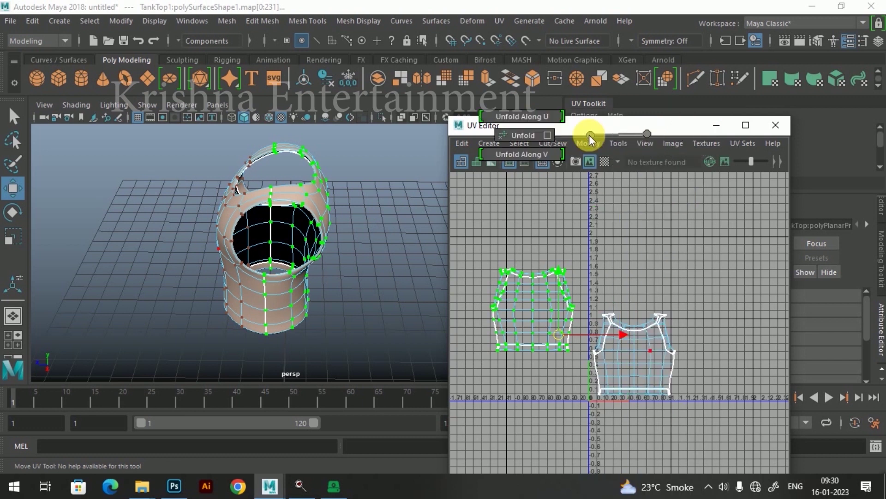
{"action": "left_click", "coordinate": [520, 135]}
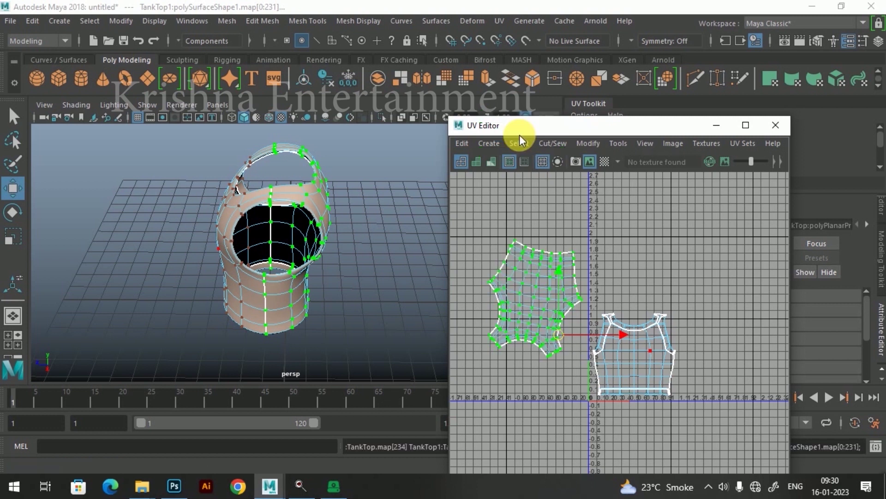
Select all the UVs of the front piece's shell and unfold it.
{"action": "left_click", "coordinate": [601, 316]}
{"action": "left_click_drag", "start_coordinate": [600, 318], "coordinate": [713, 429]}
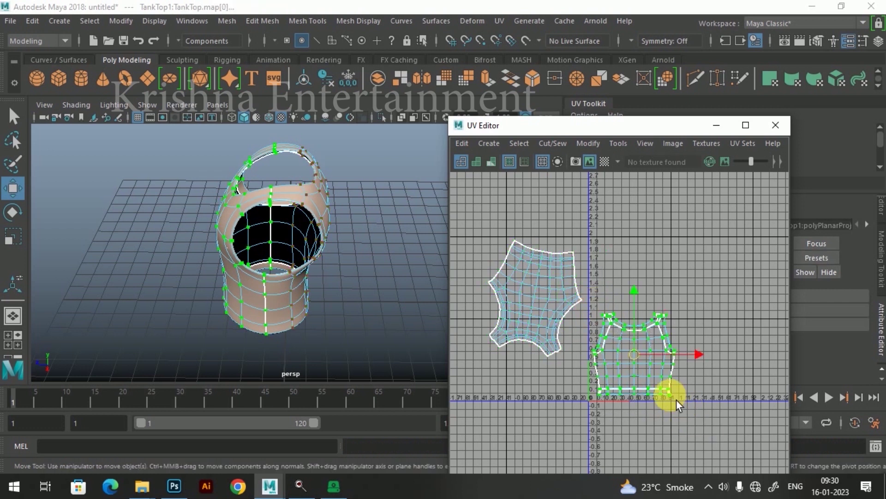
{"action": "right_click_drag", "start_coordinate": [639, 357], "coordinate": [519, 138], "text": "shift"}
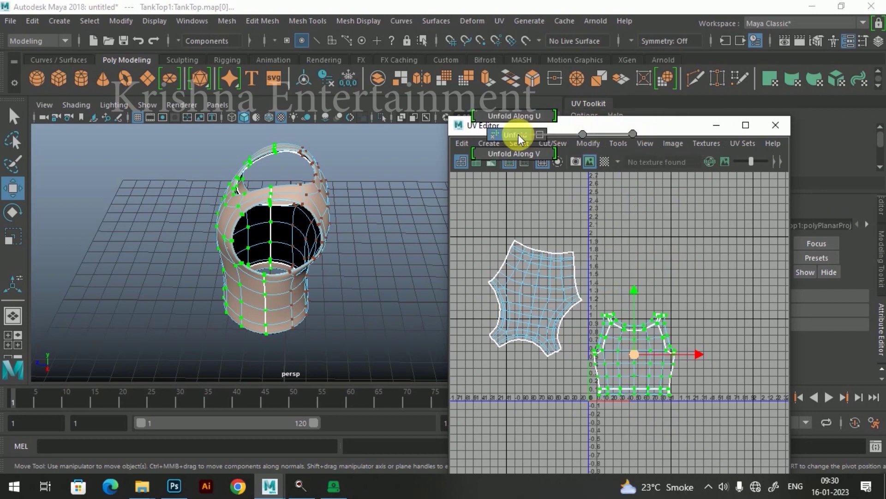
{"action": "right_click_drag", "start_coordinate": [519, 138], "coordinate": [518, 139], "text": "shift"}
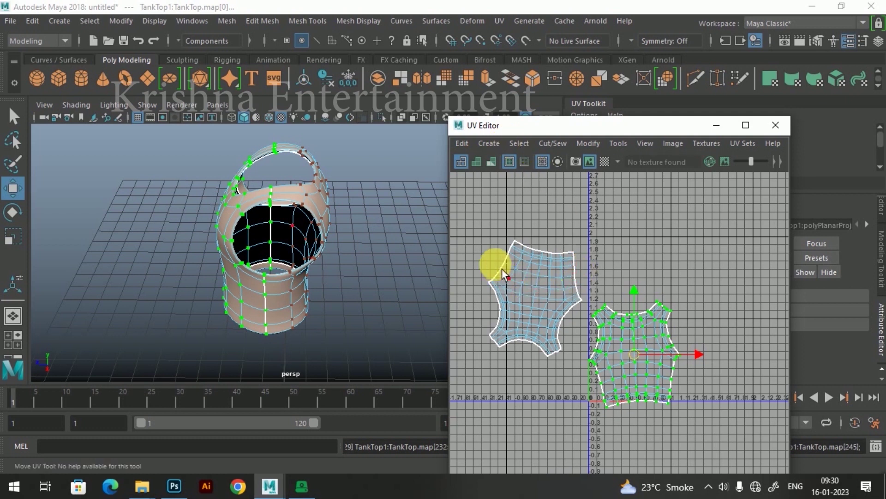
Select the whole UV shell of the back piece and rotate it until it stands upright with the shoulders on top.
{"action": "left_click_drag", "start_coordinate": [486, 233], "coordinate": [591, 370]}
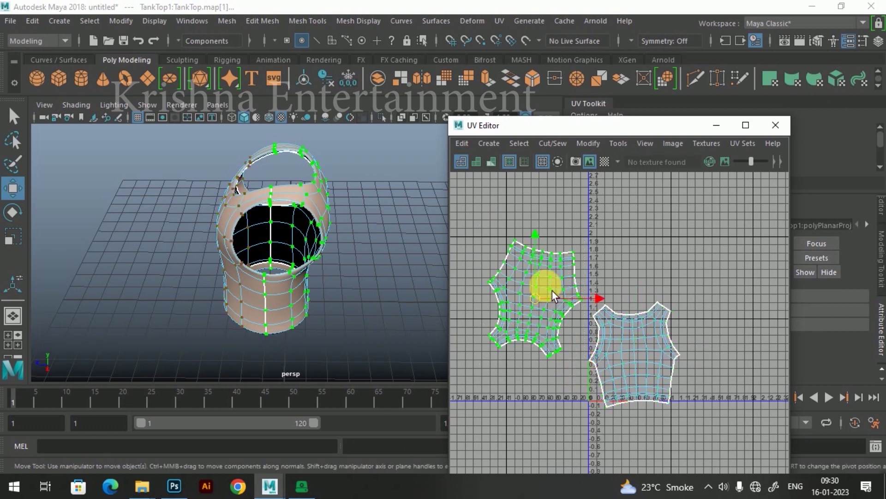
{"action": "key", "text": "e"}
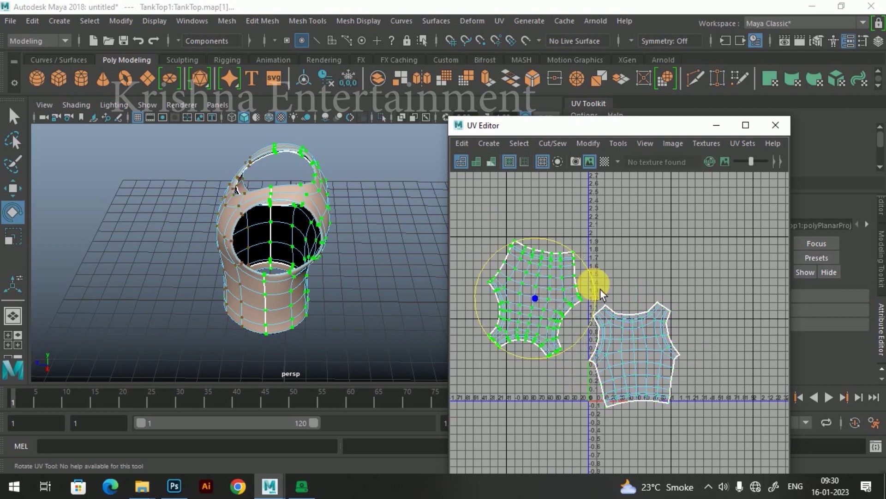
{"action": "left_click", "coordinate": [594, 311]}
{"action": "left_click_drag", "start_coordinate": [505, 250], "coordinate": [533, 279]}
{"action": "double_click", "coordinate": [520, 259]}
{"action": "middle_click_drag", "start_coordinate": [519, 259], "coordinate": [652, 277], "text": "alt"}
{"action": "scroll", "coordinate": [657, 290], "scroll_direction": "down", "scroll_amount": 2}
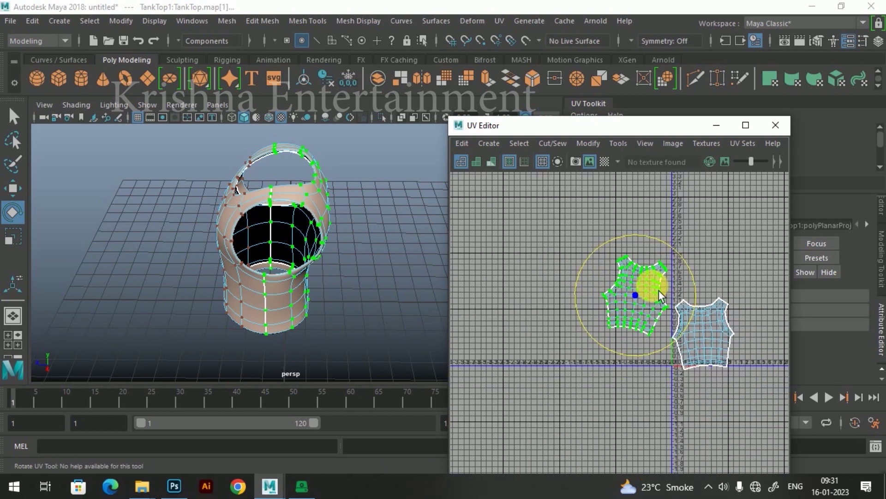
{"action": "left_click_drag", "start_coordinate": [696, 275], "coordinate": [688, 263]}
{"action": "middle_click_drag", "start_coordinate": [691, 314], "coordinate": [608, 287], "text": "alt"}
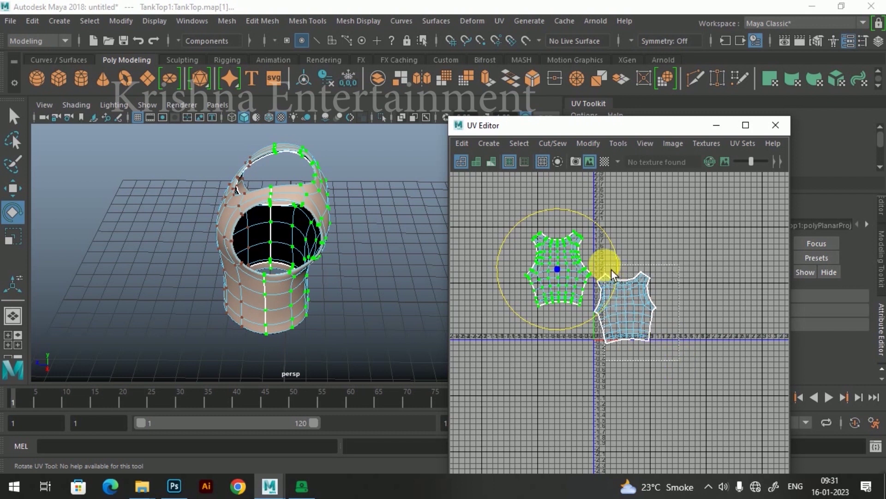
Select the front piece's UV shell and rotate it slightly to straighten it upright.
{"action": "double_click", "coordinate": [620, 303]}
{"action": "right_click_drag", "start_coordinate": [637, 311], "coordinate": [700, 326], "text": "shift"}
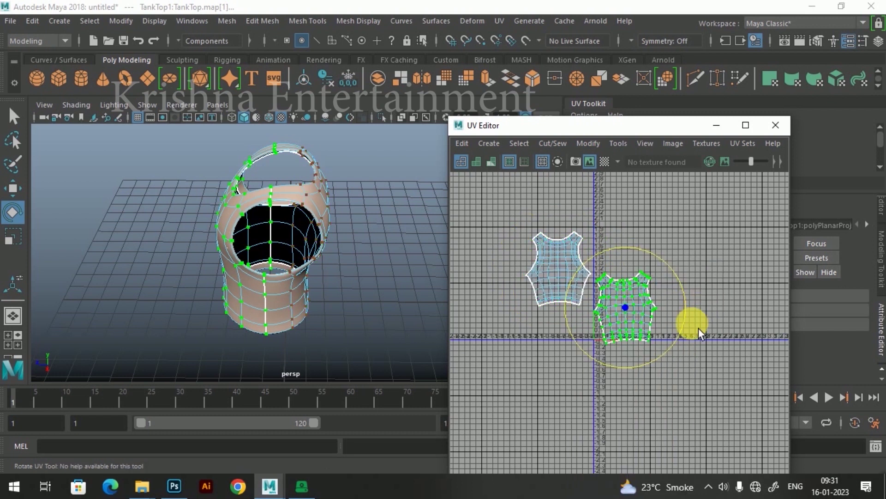
{"action": "left_click_drag", "start_coordinate": [693, 323], "coordinate": [685, 331]}
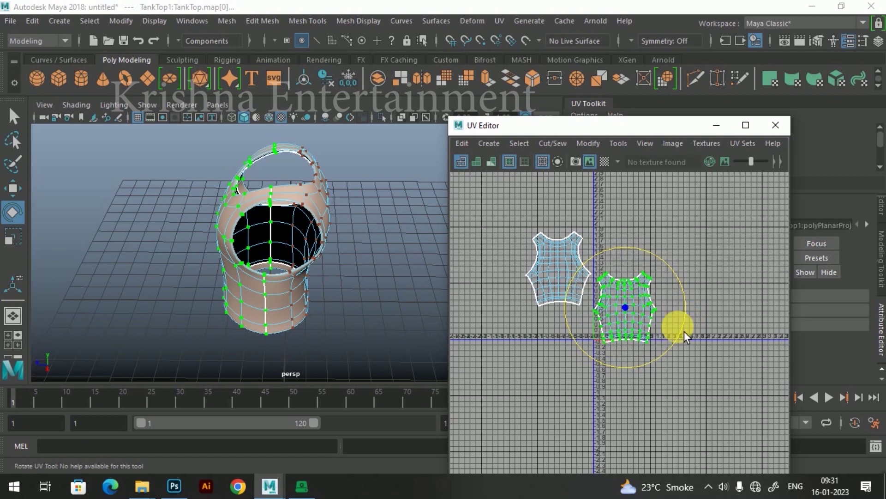
Select all UVs of both shells and run Layout to pack them side by side in the 0-1 tile.
{"action": "left_click_drag", "start_coordinate": [518, 219], "coordinate": [686, 376]}
{"action": "left_click_drag", "start_coordinate": [491, 207], "coordinate": [674, 383]}
{"action": "left_click", "coordinate": [588, 144]}
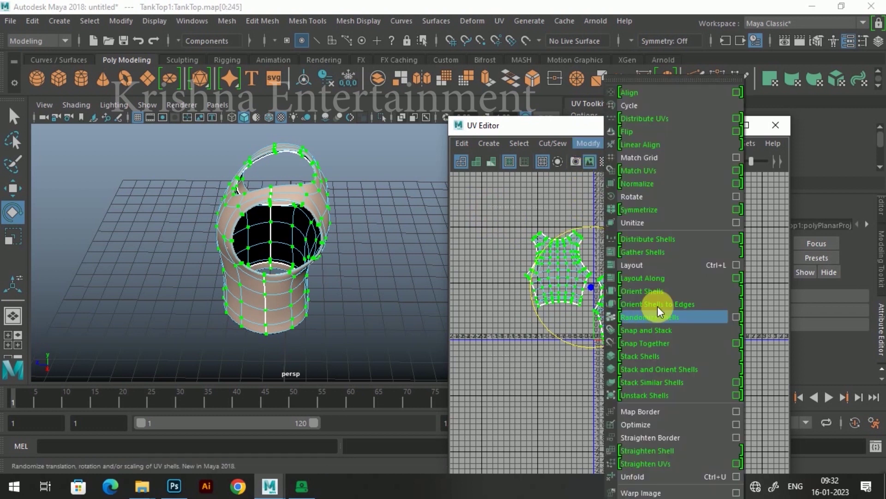
{"action": "left_click", "coordinate": [641, 266]}
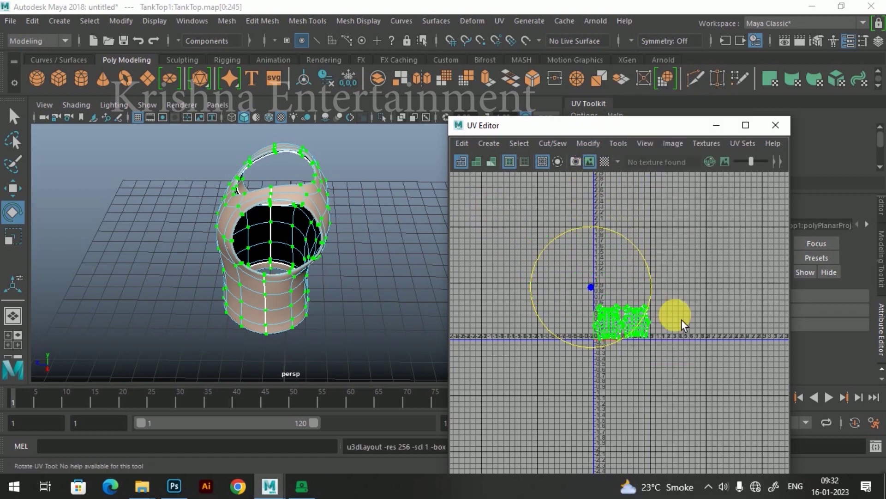
{"action": "left_click", "coordinate": [643, 350]}
{"action": "scroll", "coordinate": [629, 340], "scroll_direction": "up", "scroll_amount": 4}
{"action": "scroll", "coordinate": [629, 340], "scroll_direction": "down", "scroll_amount": 2}
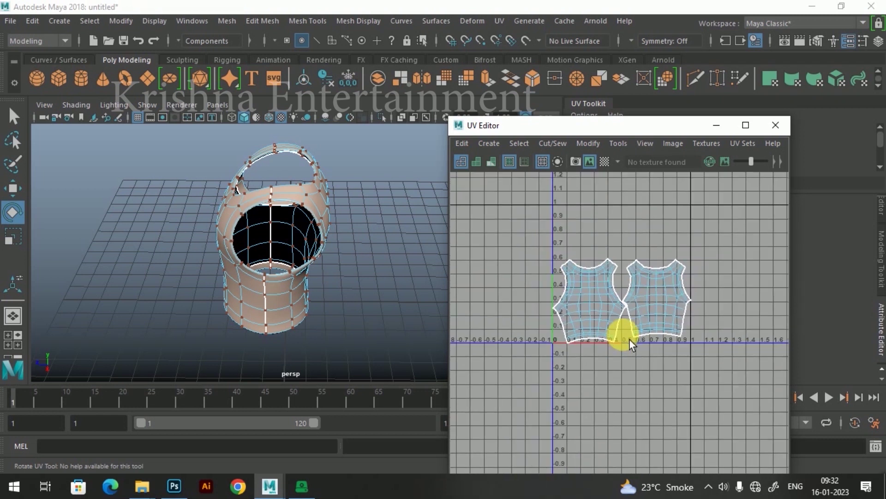
Scale both shells down together to span about U 0.24 to 0.79 and move them to the centre of the 0-1 tile.
{"action": "left_click_drag", "start_coordinate": [554, 250], "coordinate": [728, 396]}
{"action": "middle_click_drag", "start_coordinate": [685, 345], "coordinate": [680, 356], "text": "alt"}
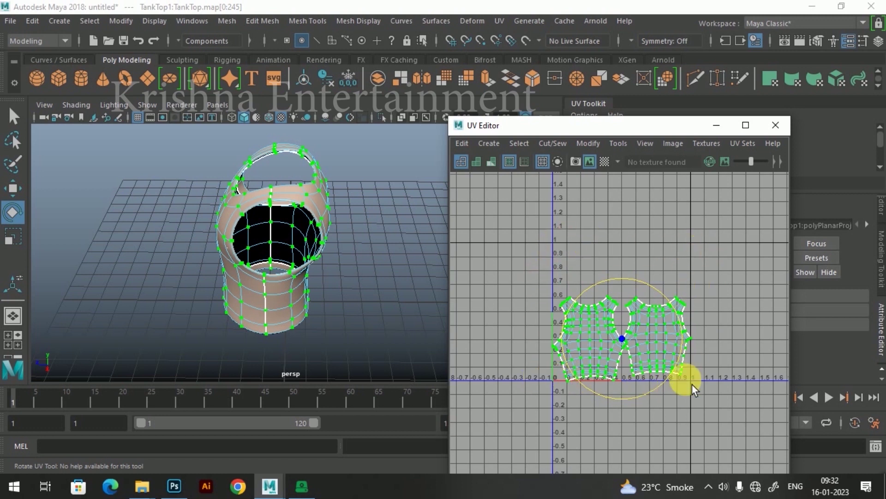
{"action": "key", "text": "r"}
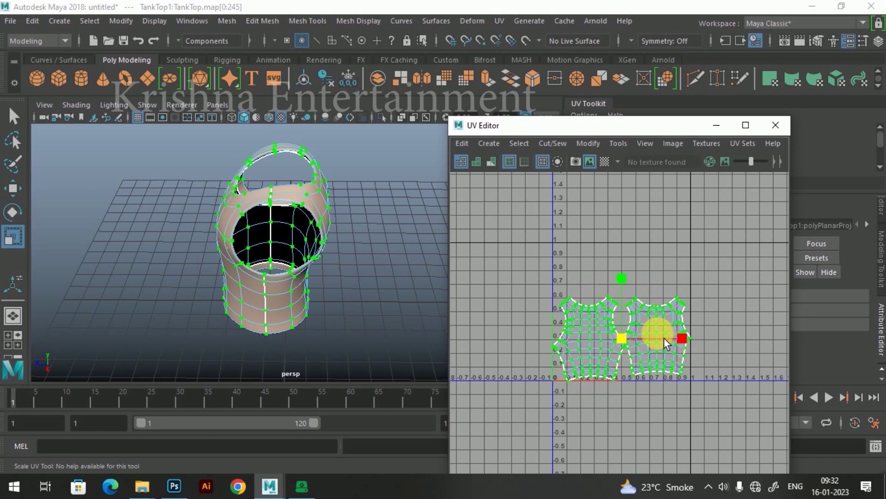
{"action": "left_click_drag", "start_coordinate": [629, 342], "coordinate": [630, 320]}
{"action": "key", "text": "w"}
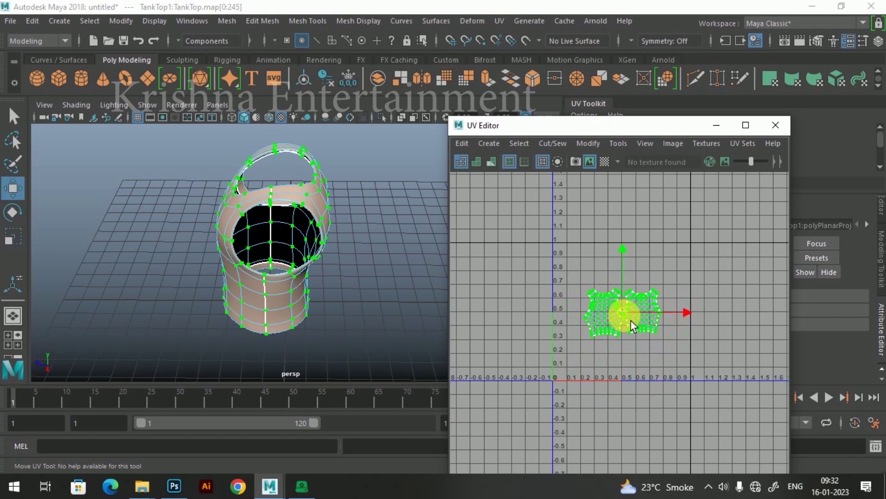
{"action": "left_click", "coordinate": [693, 341]}
{"action": "scroll", "coordinate": [652, 331], "scroll_direction": "up", "scroll_amount": 5}
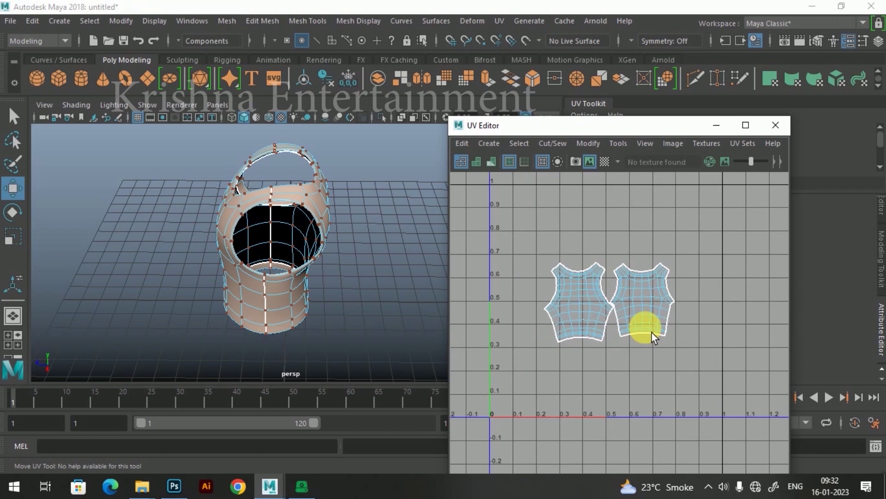
{"action": "scroll", "coordinate": [652, 332], "scroll_direction": "up", "scroll_amount": 3}
{"action": "scroll", "coordinate": [652, 331], "scroll_direction": "down", "scroll_amount": 2}
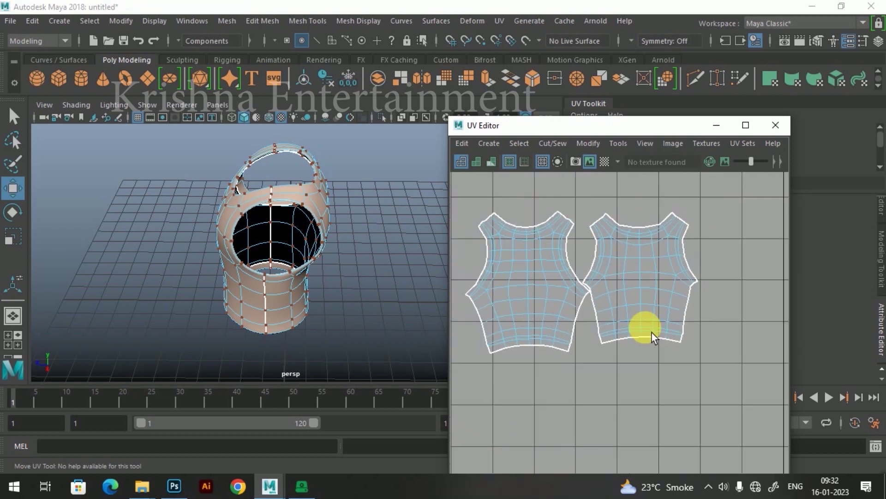
{"action": "scroll", "coordinate": [637, 327], "scroll_direction": "down", "scroll_amount": 3}
{"action": "middle_click_drag", "start_coordinate": [638, 327], "coordinate": [663, 319], "text": "alt"}
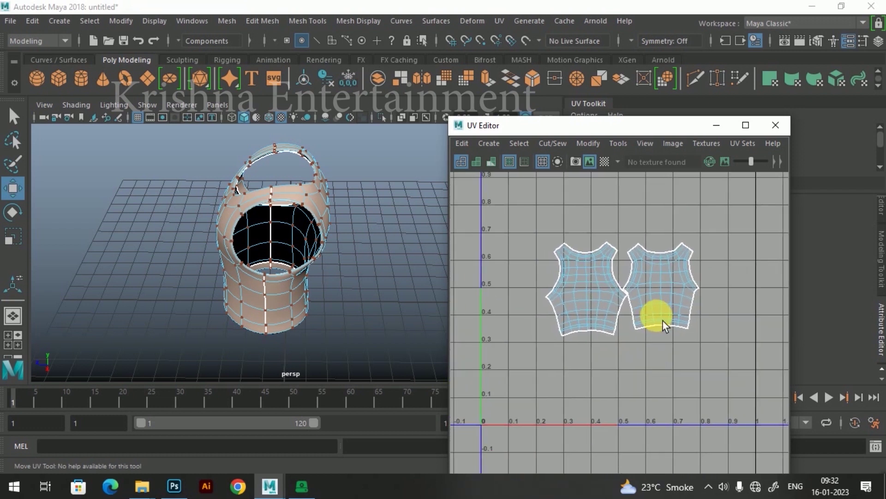
{"action": "scroll", "coordinate": [663, 320], "scroll_direction": "down", "scroll_amount": 3}
Scale both UV shells up together from their shared centre to span about U 0.15 to 0.87.
{"action": "left_click", "coordinate": [558, 238]}
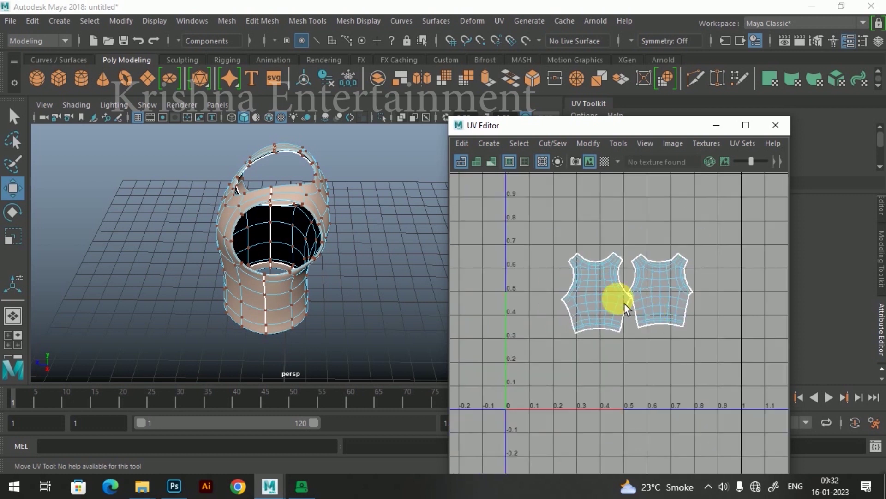
{"action": "left_click_drag", "start_coordinate": [558, 237], "coordinate": [731, 386]}
{"action": "key", "text": "r"}
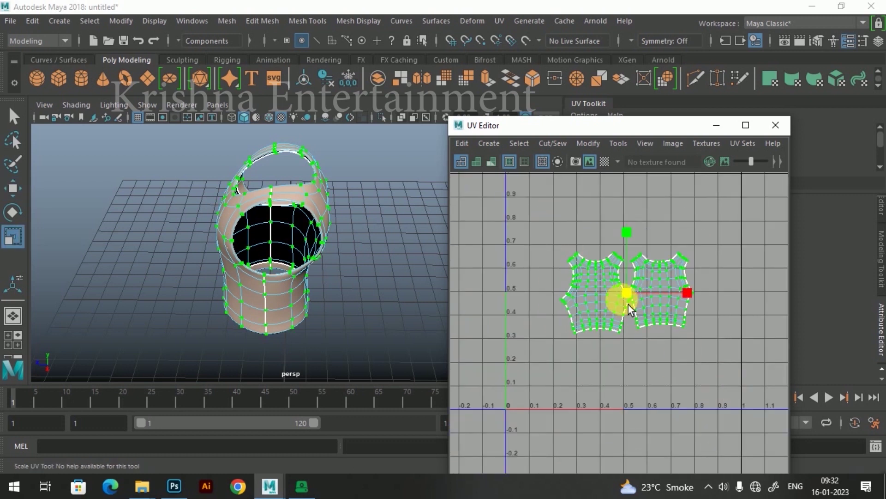
{"action": "left_click_drag", "start_coordinate": [633, 299], "coordinate": [652, 290]}
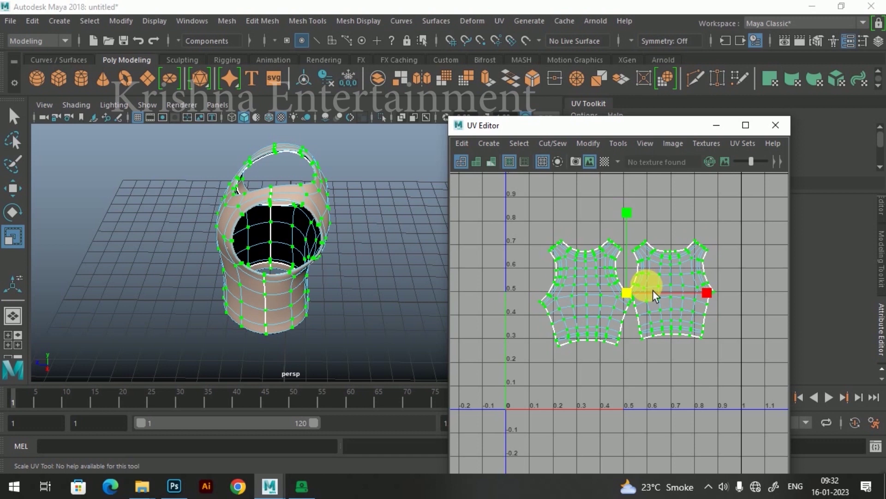
{"action": "left_click", "coordinate": [649, 357]}
{"action": "scroll", "coordinate": [649, 357], "scroll_direction": "down", "scroll_amount": 4}
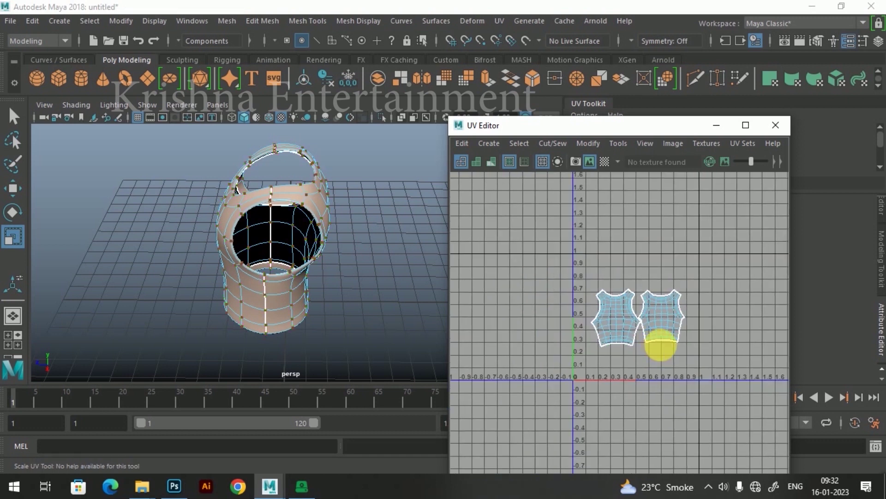
Switch from UV selection back to object mode and select the whole tank top mesh.
{"action": "left_click_drag", "start_coordinate": [428, 324], "coordinate": [314, 245], "text": "alt"}
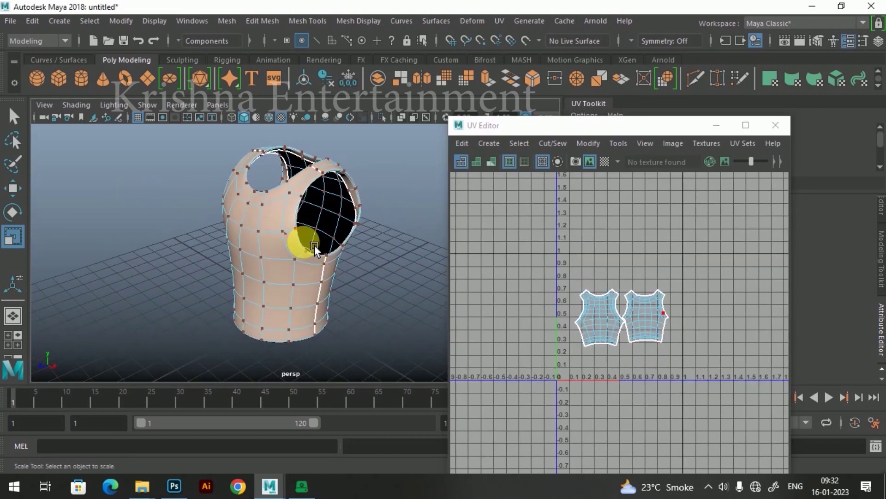
{"action": "left_click_drag", "start_coordinate": [568, 261], "coordinate": [730, 383]}
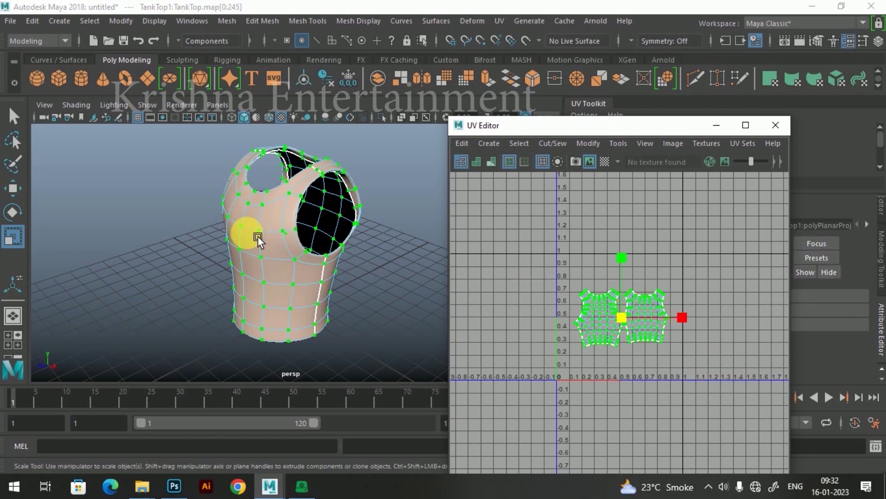
{"action": "right_click_drag", "start_coordinate": [254, 224], "coordinate": [329, 97]}
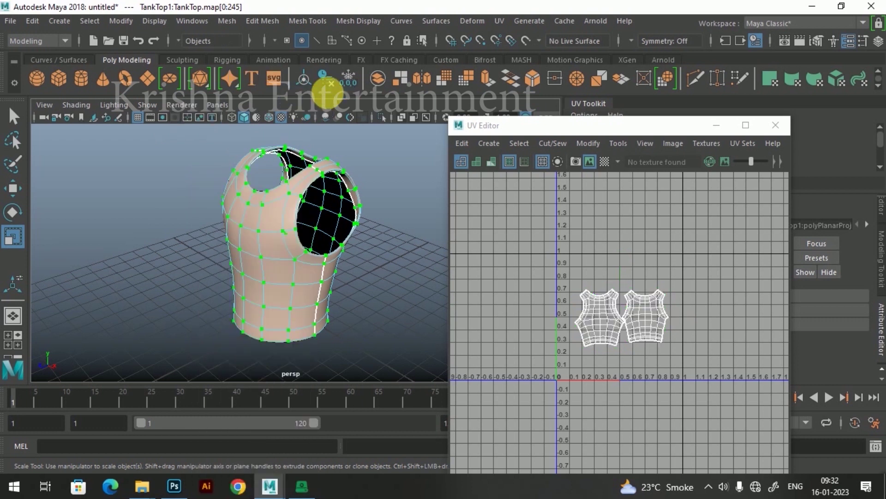
{"action": "left_click", "coordinate": [392, 231]}
{"action": "left_click", "coordinate": [293, 251]}
{"action": "mouse_move", "coordinate": [297, 248]}
{"action": "left_mouse_down", "text": "alt"}
{"action": "mouse_move", "coordinate": [324, 268]}
{"action": "mouse_move", "coordinate": [392, 267]}
{"action": "mouse_move", "coordinate": [370, 268]}
{"action": "left_mouse_up", "text": "alt"}
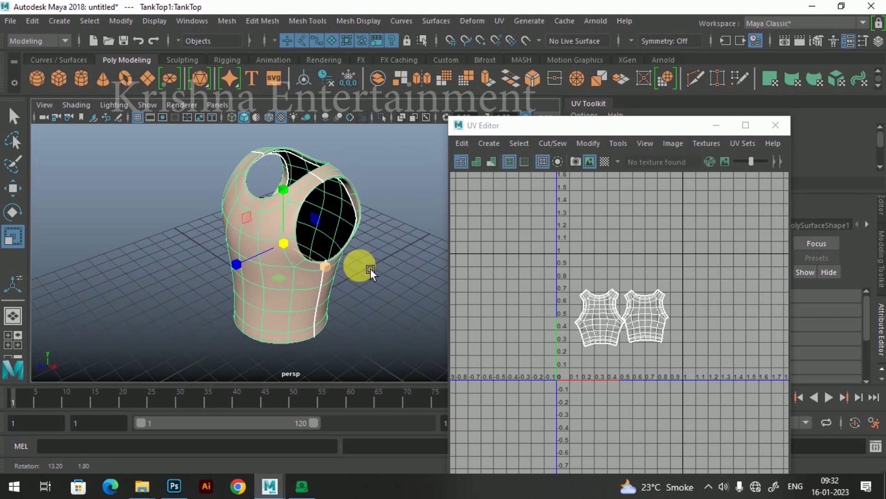
{"action": "left_click", "coordinate": [379, 269]}
{"action": "left_click", "coordinate": [281, 254]}
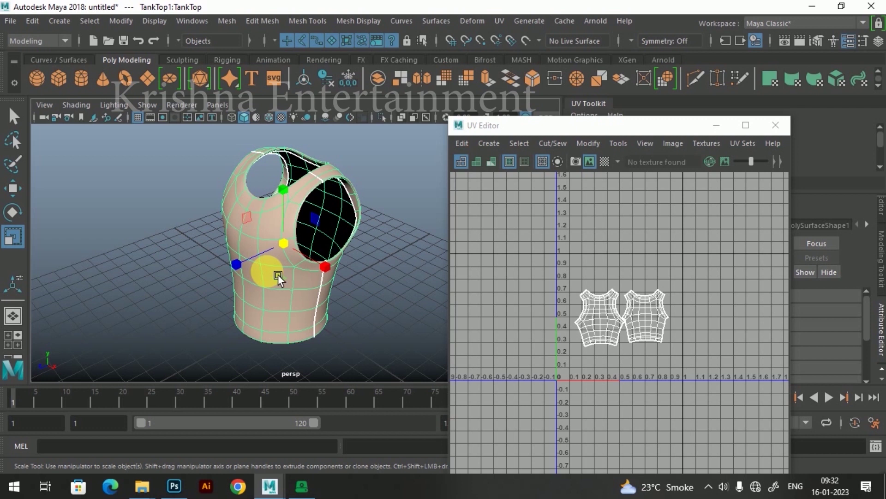
Open the UV Snapshot options and set the output file to "t shirt" on the Desktop.
{"action": "left_click", "coordinate": [582, 171]}
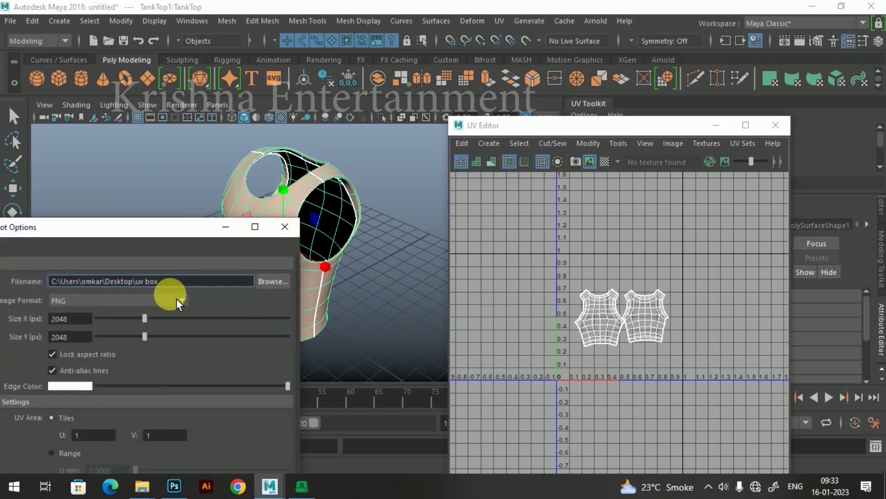
{"action": "left_click_drag", "start_coordinate": [138, 232], "coordinate": [356, 201]}
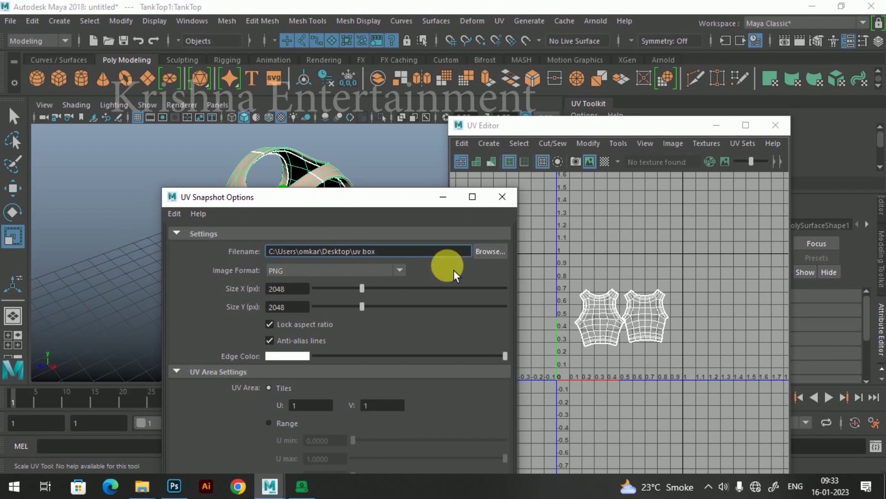
{"action": "left_click", "coordinate": [490, 260]}
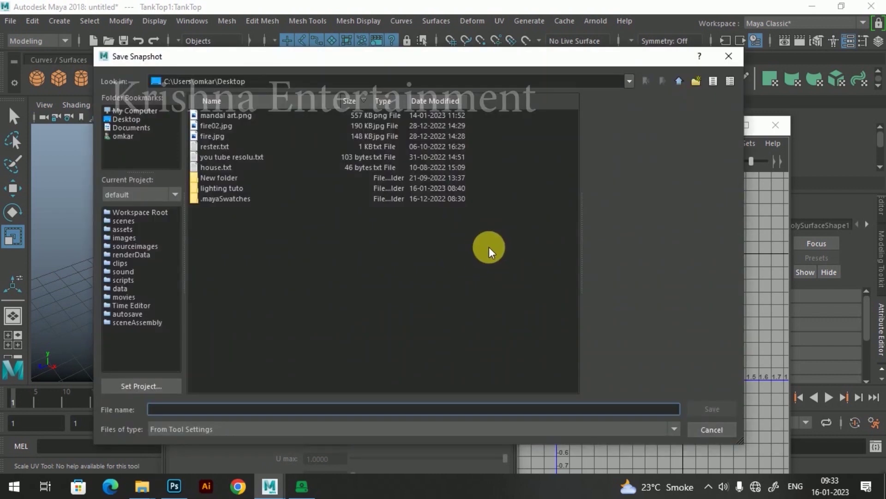
{"action": "left_click", "coordinate": [135, 119]}
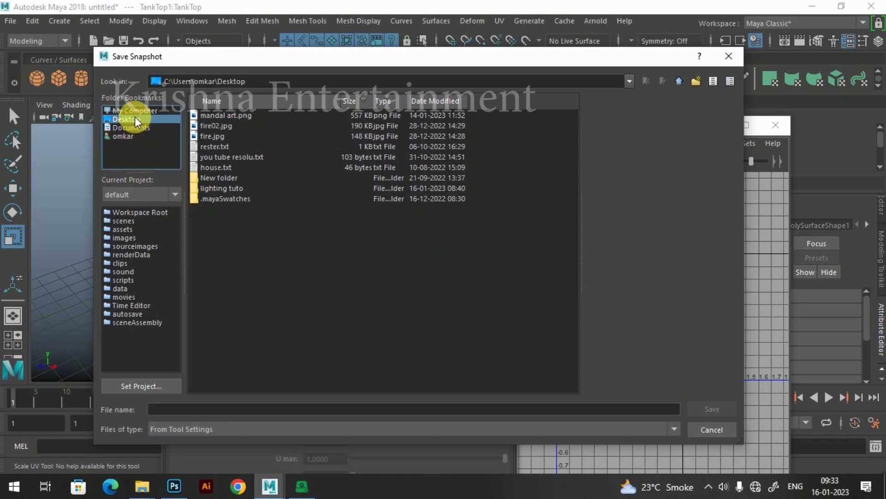
{"action": "left_click", "coordinate": [215, 410]}
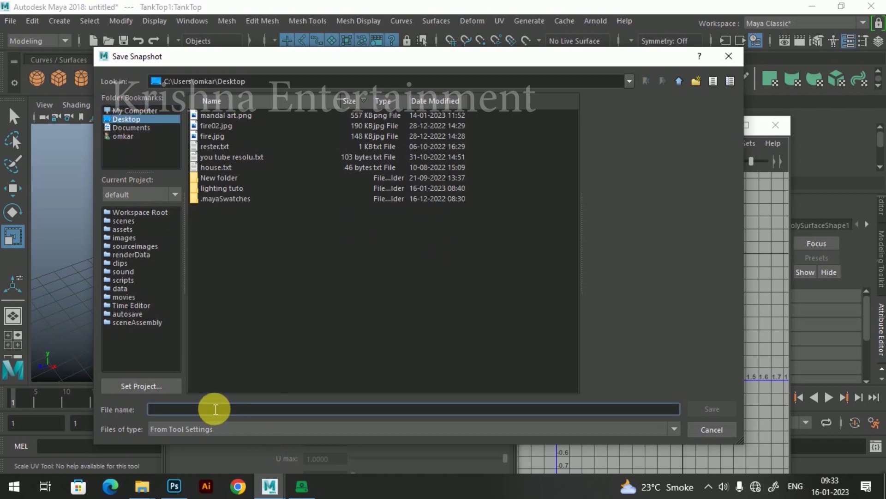
{"action": "type", "text": "t shirt"}
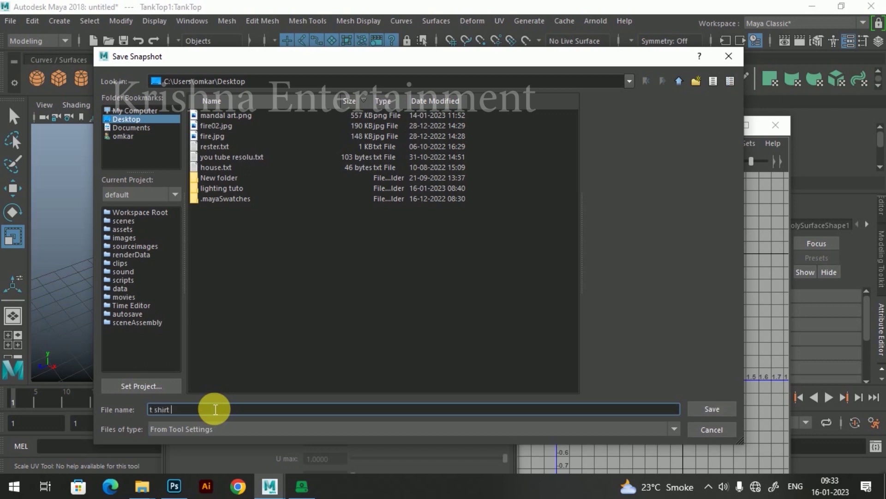
{"action": "left_click", "coordinate": [715, 408]}
Export the UV snapshot as a 2048 x 2048 px PNG, then close the UV Editor and deselect the mesh.
{"action": "left_click_drag", "start_coordinate": [285, 201], "coordinate": [284, 145]}
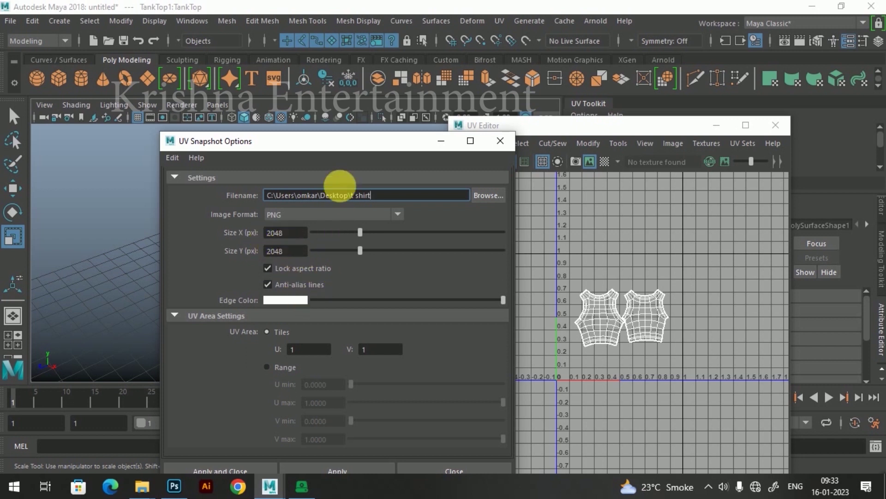
{"action": "left_click_drag", "start_coordinate": [343, 147], "coordinate": [328, 117]}
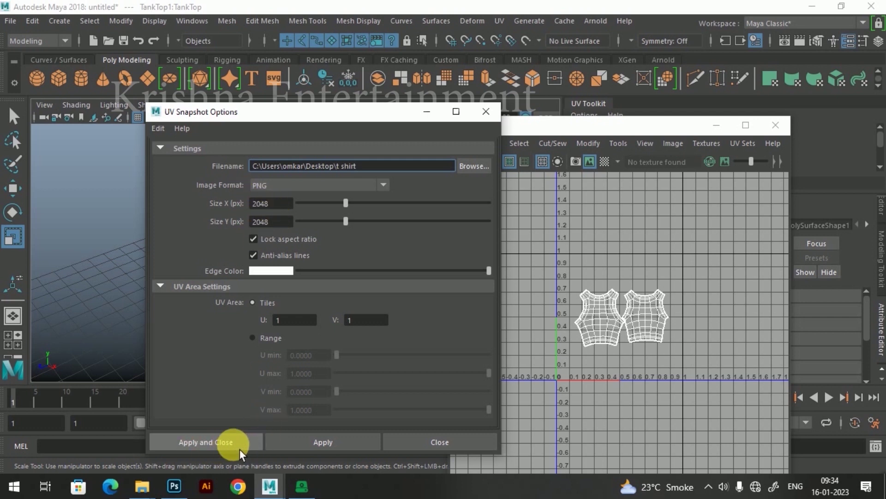
{"action": "left_click", "coordinate": [229, 442]}
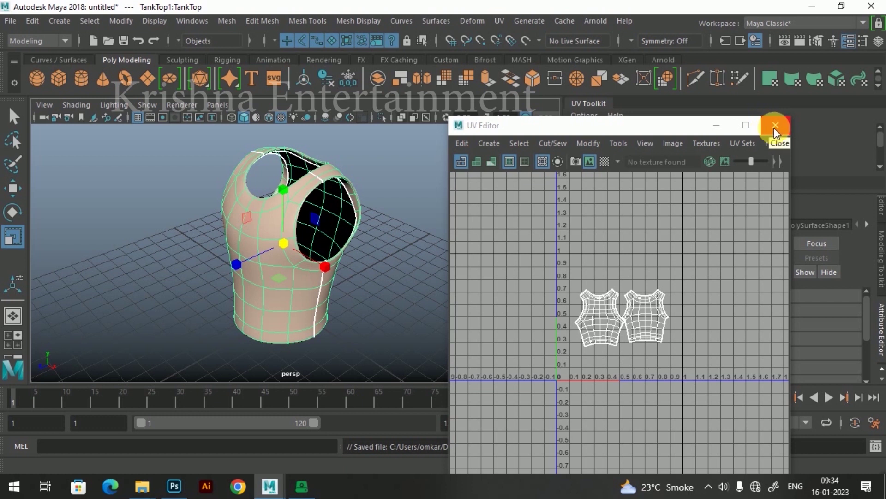
{"action": "left_click", "coordinate": [775, 126]}
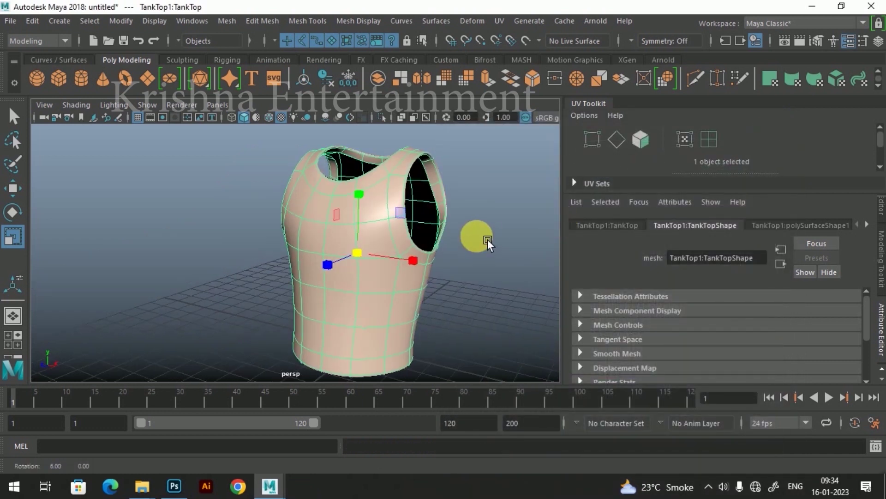
{"action": "left_click", "coordinate": [502, 229]}
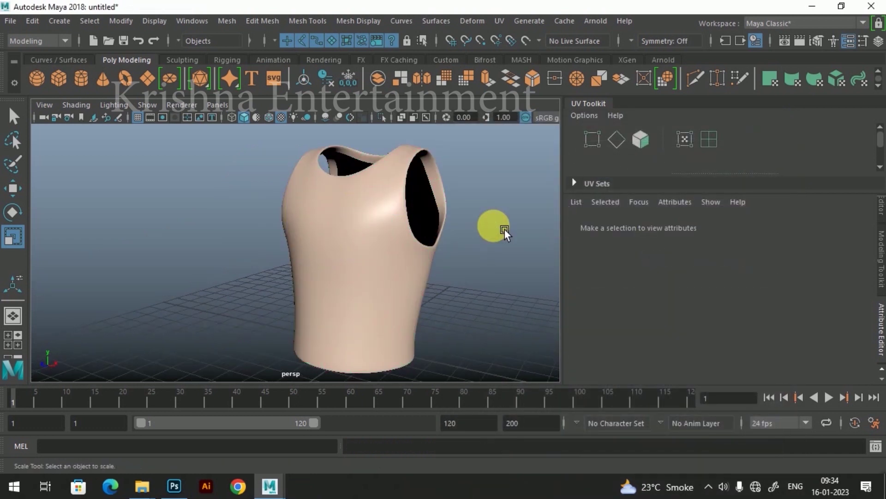
Switch from Maya to Photoshop and open the "t shirt" UV snapshot from the Desktop.
{"action": "left_click", "coordinate": [811, 7]}
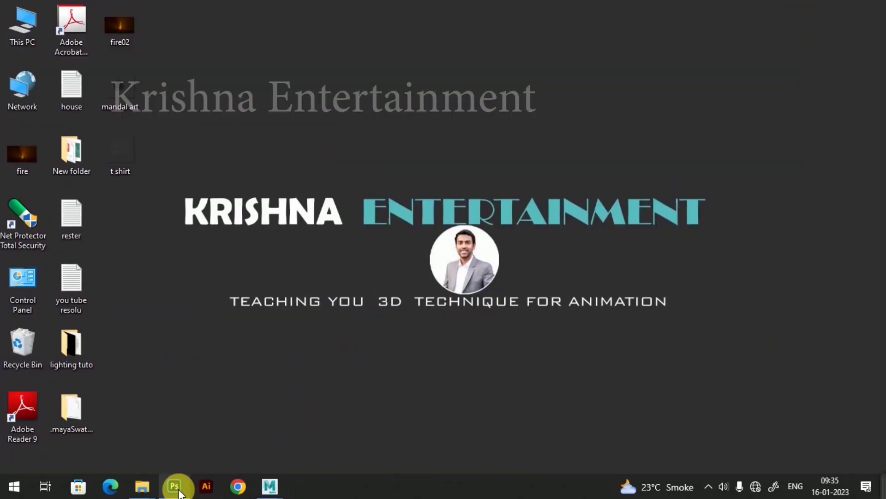
{"action": "mouse_move", "coordinate": [177, 491]}
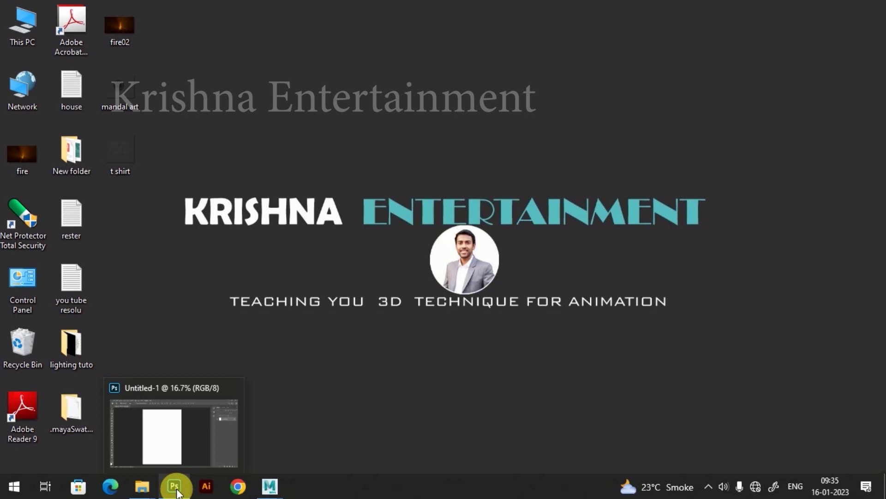
{"action": "left_click", "coordinate": [177, 491]}
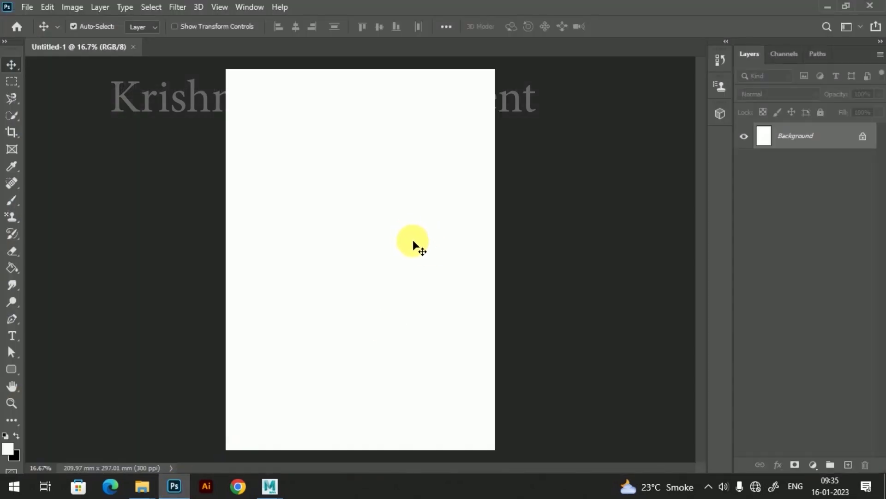
{"action": "left_click", "coordinate": [26, 8]}
{"action": "left_click", "coordinate": [50, 32]}
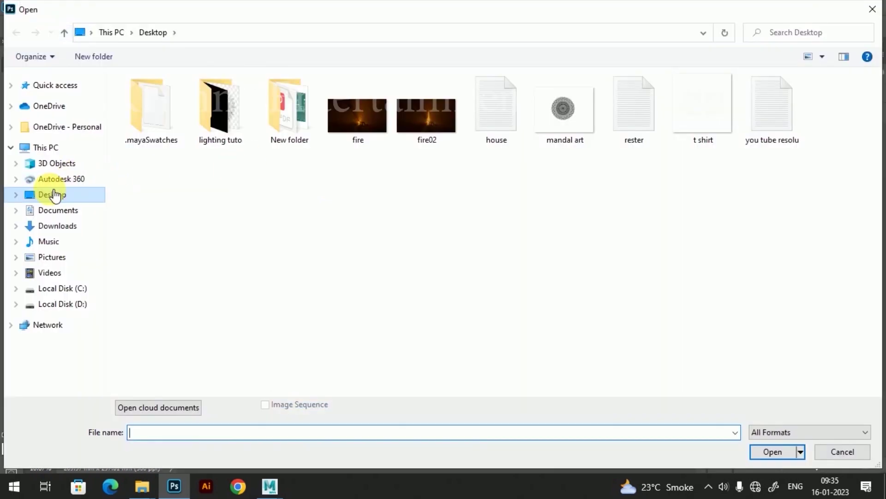
{"action": "left_click", "coordinate": [709, 141]}
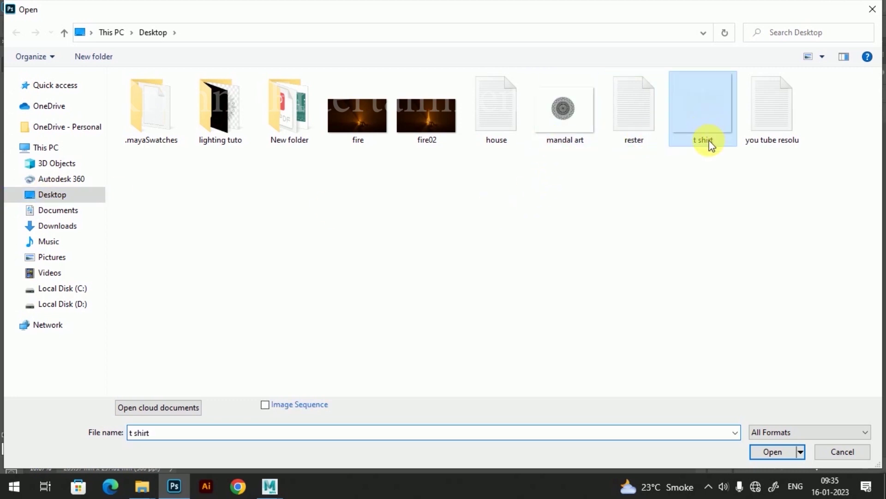
{"action": "left_click", "coordinate": [767, 454]}
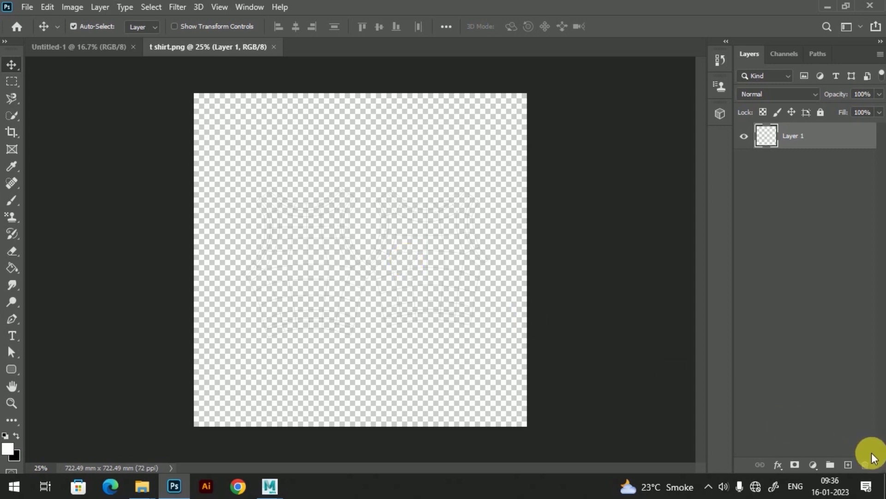
Add a new layer filled with black and place it beneath the UV wireframe layer.
{"action": "left_click", "coordinate": [849, 464]}
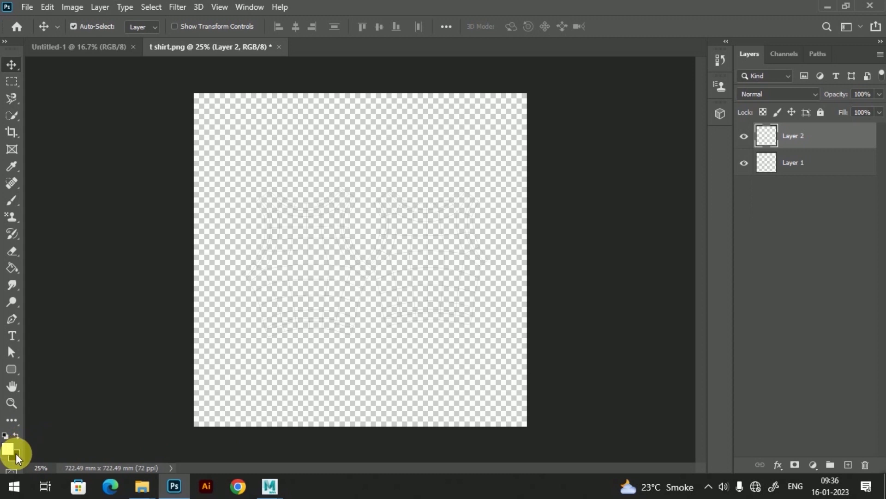
{"action": "key", "text": "ctrl+BackSpace"}
{"action": "key", "text": "alt+BackSpace"}
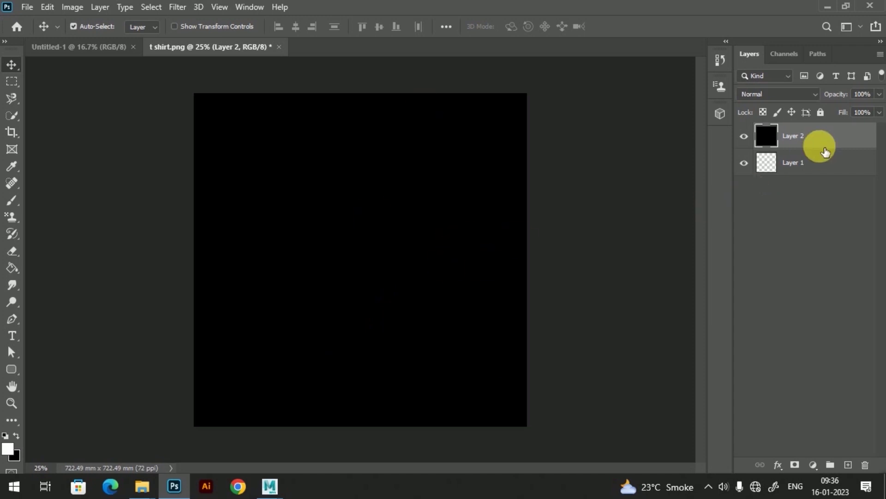
{"action": "left_click_drag", "start_coordinate": [826, 138], "coordinate": [820, 187]}
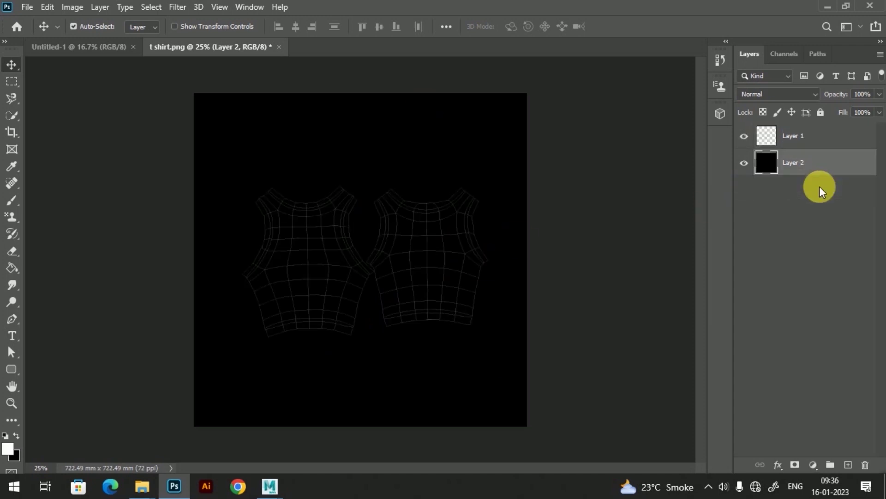
Brighten the UV wireframe lines on Layer 1 with an Exposure adjustment of +18.74.
{"action": "scroll", "coordinate": [392, 263], "scroll_direction": "up", "scroll_amount": 6, "text": "alt"}
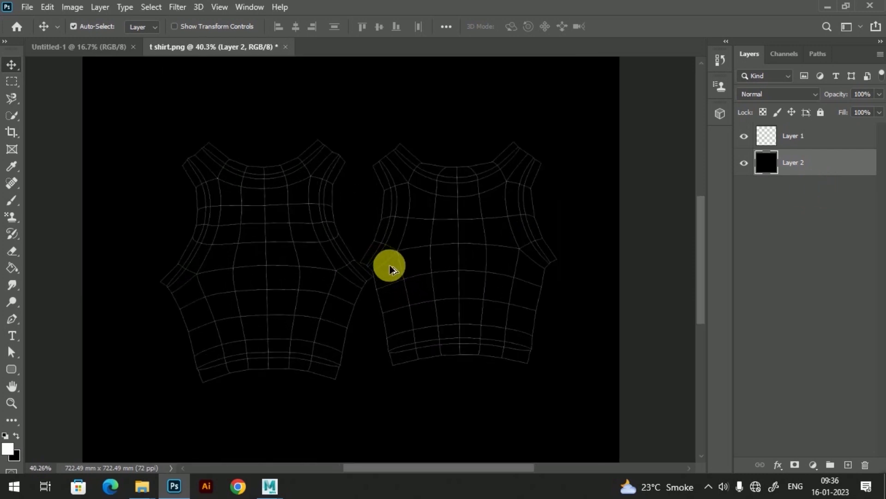
{"action": "scroll", "coordinate": [417, 250], "scroll_direction": "up", "scroll_amount": 1, "text": "alt"}
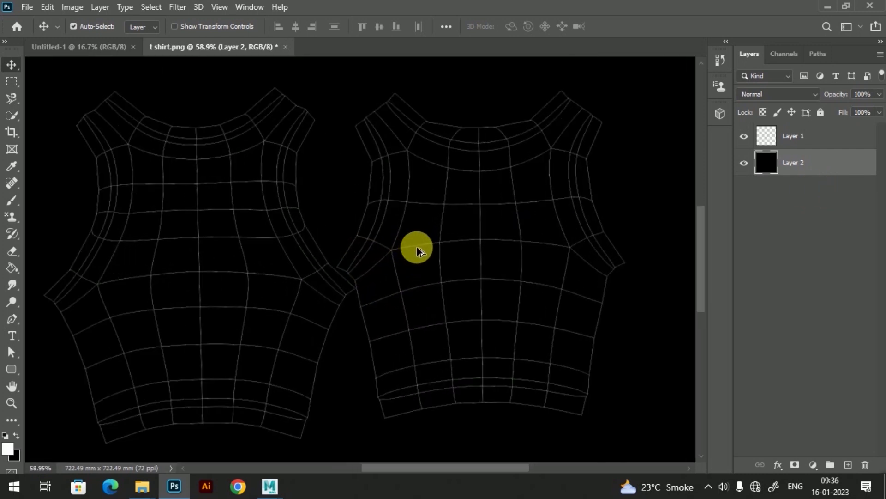
{"action": "scroll", "coordinate": [417, 250], "scroll_direction": "up", "scroll_amount": 1, "text": "alt"}
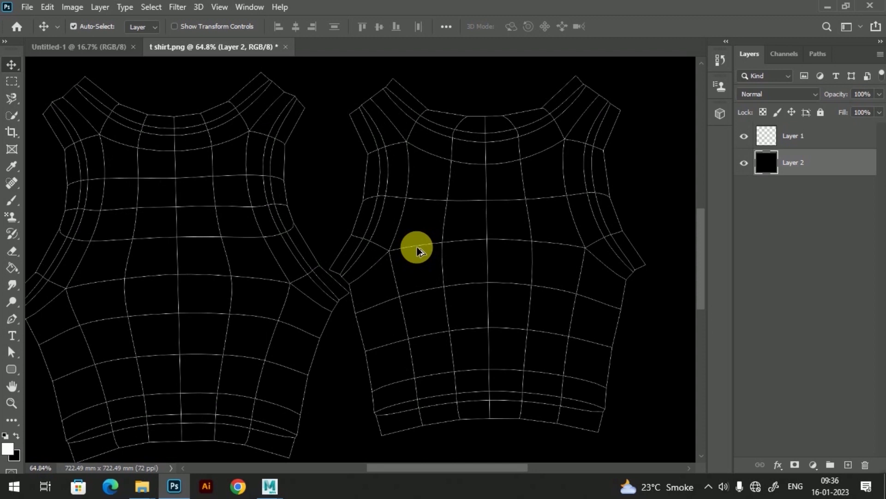
{"action": "left_click_drag", "start_coordinate": [414, 251], "coordinate": [457, 253]}
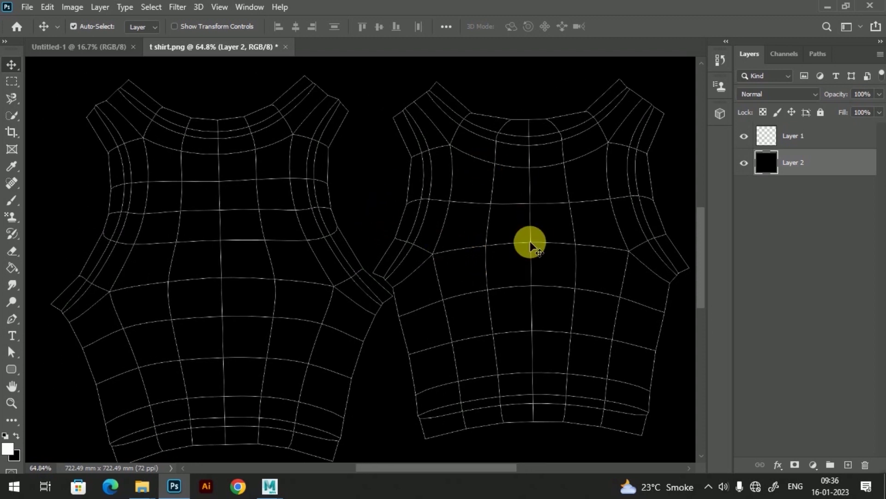
{"action": "left_click", "coordinate": [817, 147]}
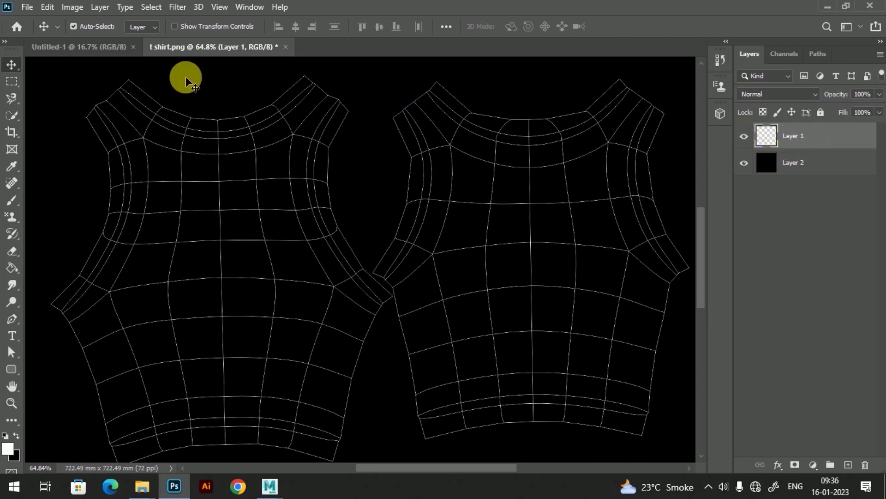
{"action": "left_click", "coordinate": [74, 7]}
{"action": "mouse_move", "coordinate": [96, 37]}
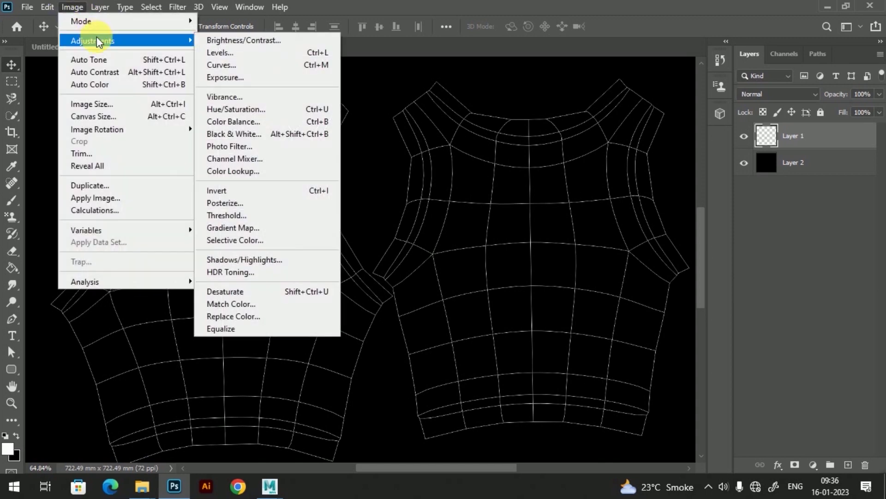
{"action": "left_click", "coordinate": [229, 79]}
{"action": "left_click_drag", "start_coordinate": [624, 238], "coordinate": [703, 242]}
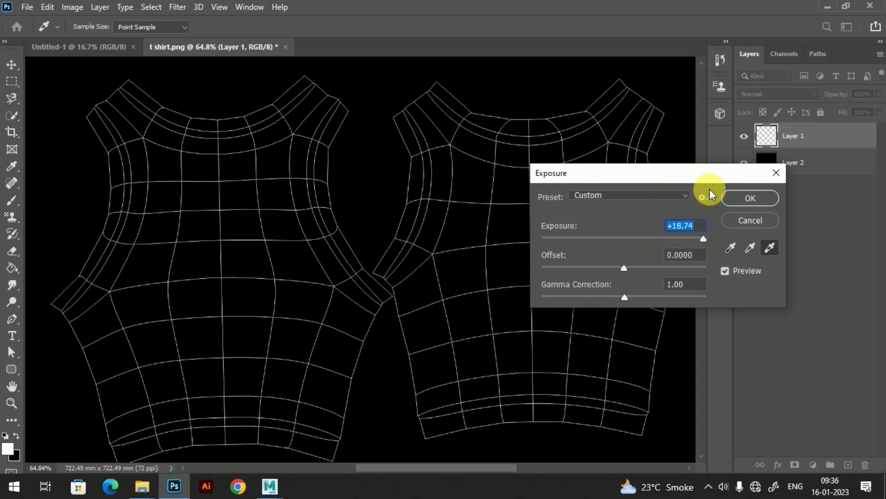
{"action": "left_click", "coordinate": [744, 198]}
{"action": "key", "text": "v"}
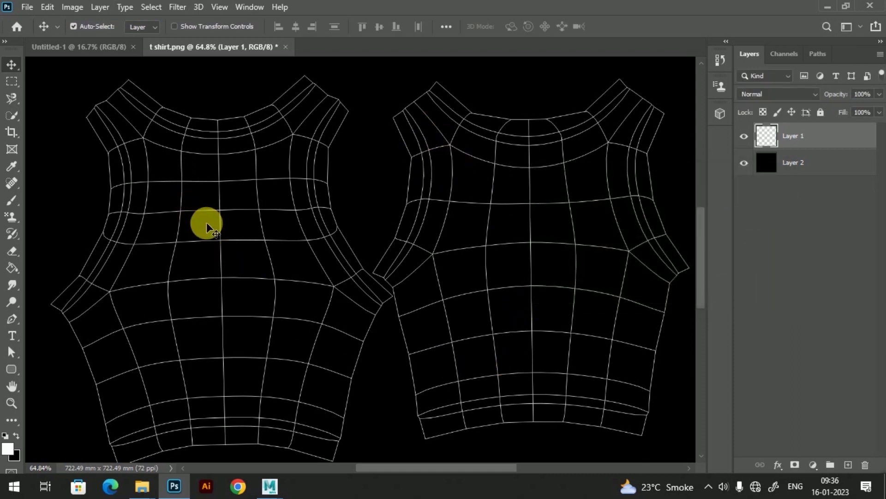
Compare the wireframe before and after the exposure adjustment by undoing and redoing it.
{"action": "key", "text": "ctrl+z"}
{"action": "key", "text": "ctrl+shift+z"}
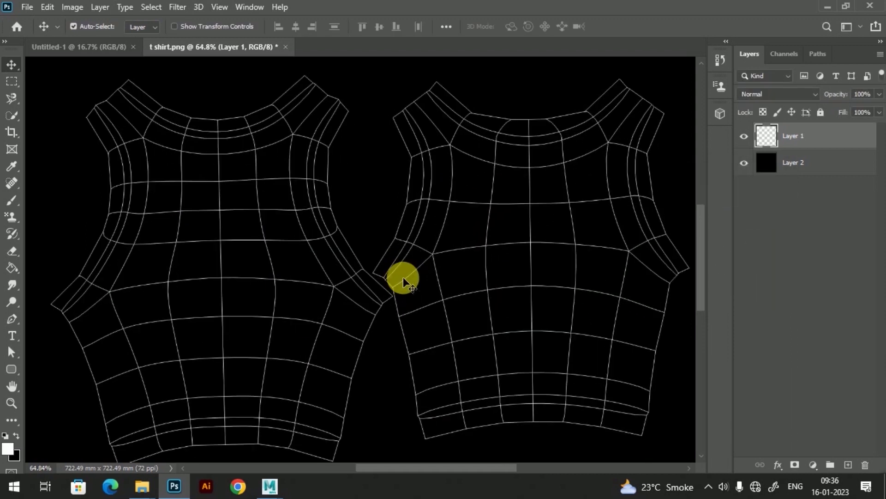
{"action": "key", "text": "ctrl+z"}
{"action": "key", "text": "ctrl+shift+z"}
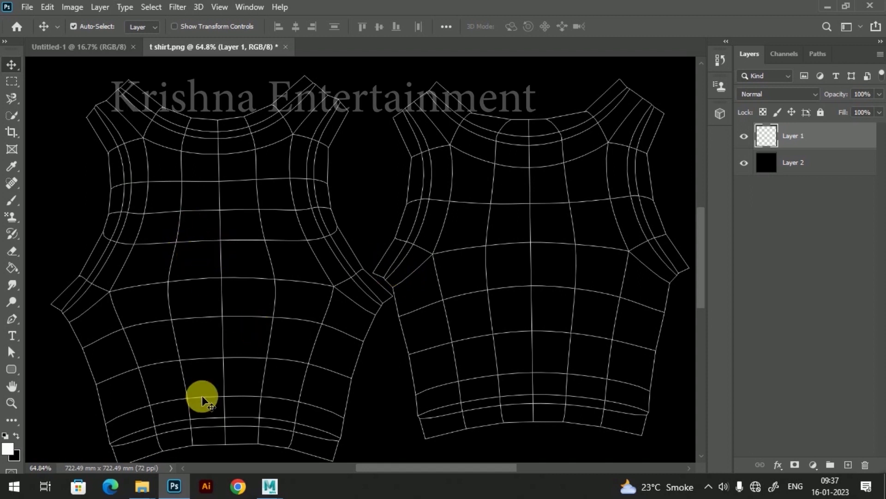
Place the "maxresdefault (6)" image from the "grafic content" folder and position its portrait over the left tank top shell.
{"action": "mouse_move", "coordinate": [140, 491]}
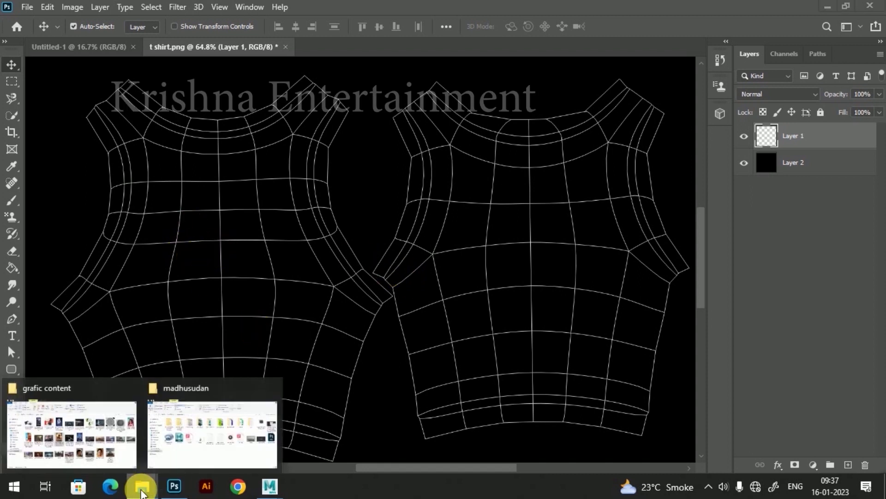
{"action": "left_click", "coordinate": [121, 452]}
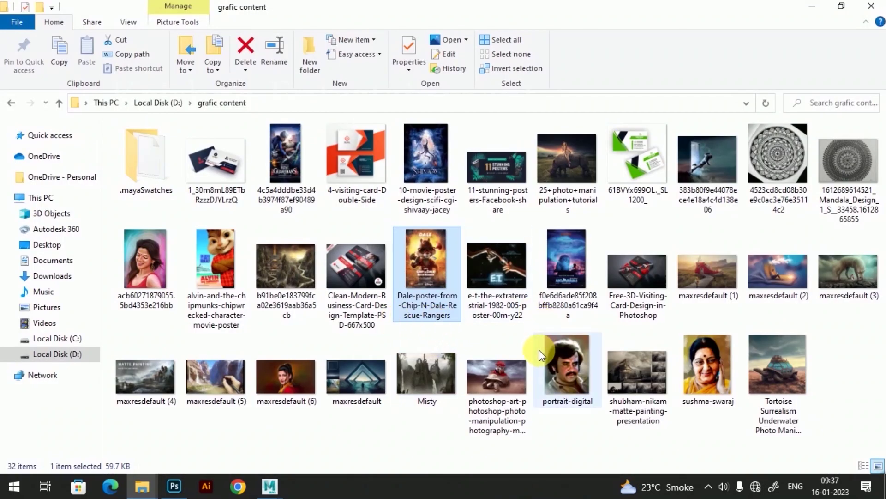
{"action": "left_click", "coordinate": [281, 374]}
{"action": "left_click_drag", "start_coordinate": [281, 373], "coordinate": [233, 302]}
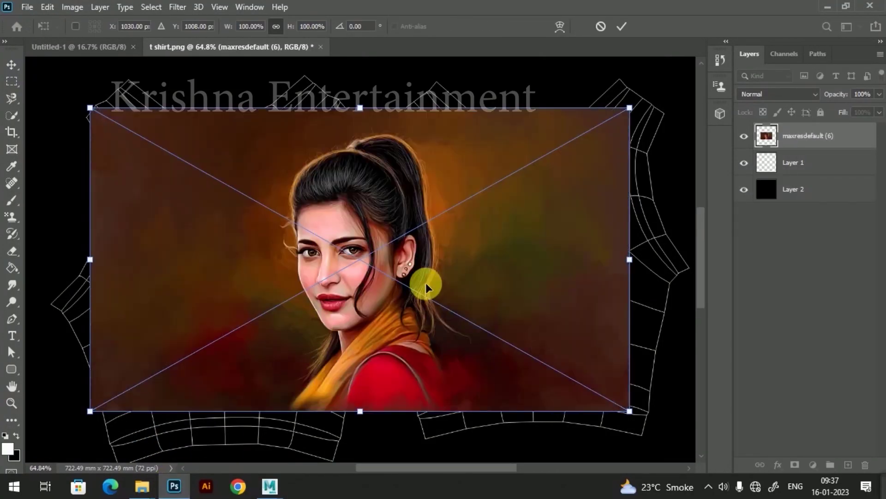
{"action": "left_click_drag", "start_coordinate": [407, 263], "coordinate": [256, 277]}
{"action": "scroll", "coordinate": [290, 267], "scroll_direction": "down", "scroll_amount": 3, "text": "alt"}
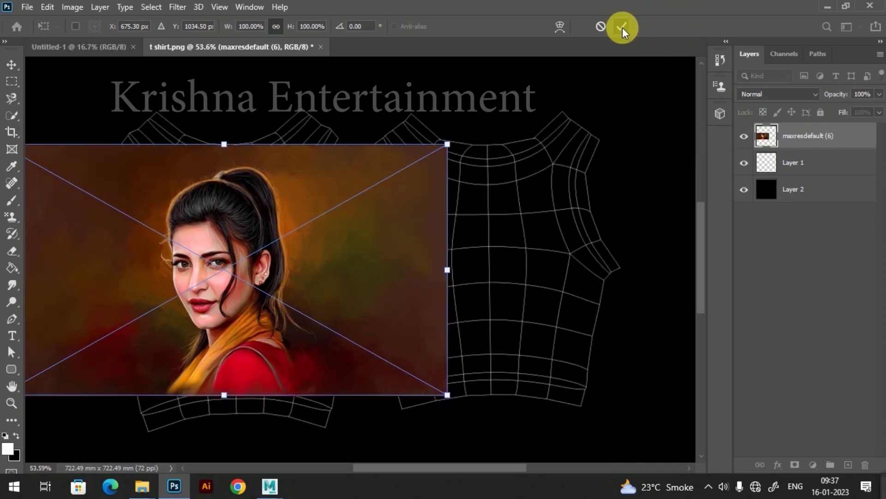
{"action": "left_click", "coordinate": [622, 27]}
{"action": "scroll", "coordinate": [397, 244], "scroll_direction": "down", "scroll_amount": 1, "text": "alt"}
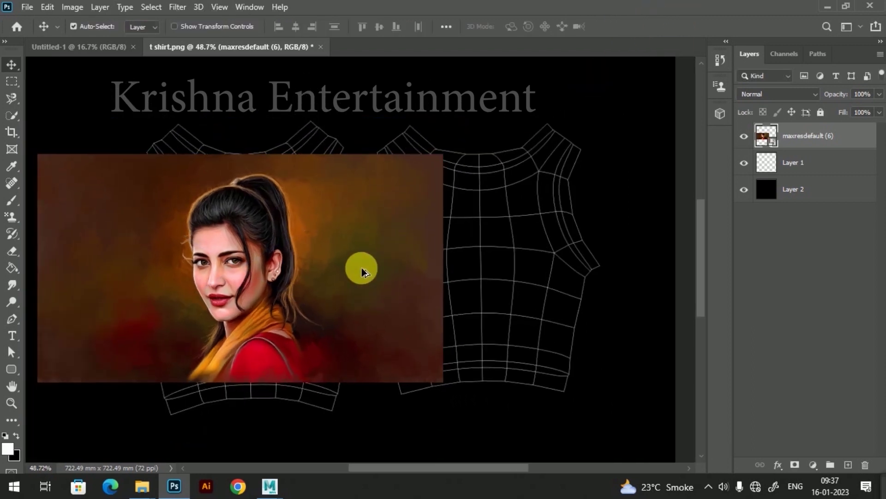
{"action": "left_click_drag", "start_coordinate": [339, 273], "coordinate": [338, 272]}
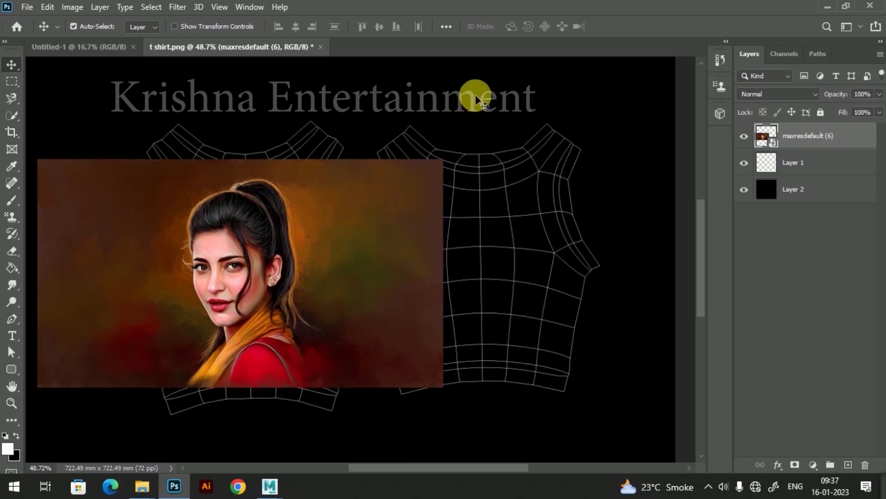
Sample the brown near the upper right edge of the placed image and fill Layer 2 with it.
{"action": "left_click", "coordinate": [829, 186]}
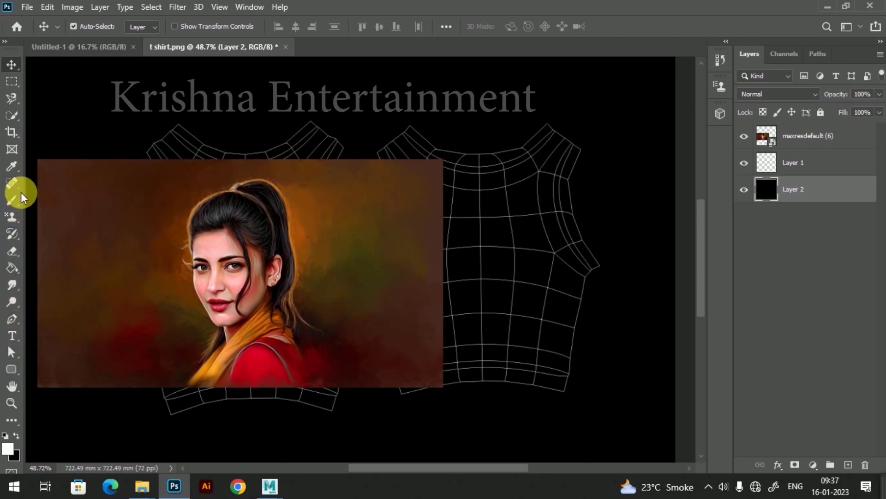
{"action": "left_click", "coordinate": [13, 167]}
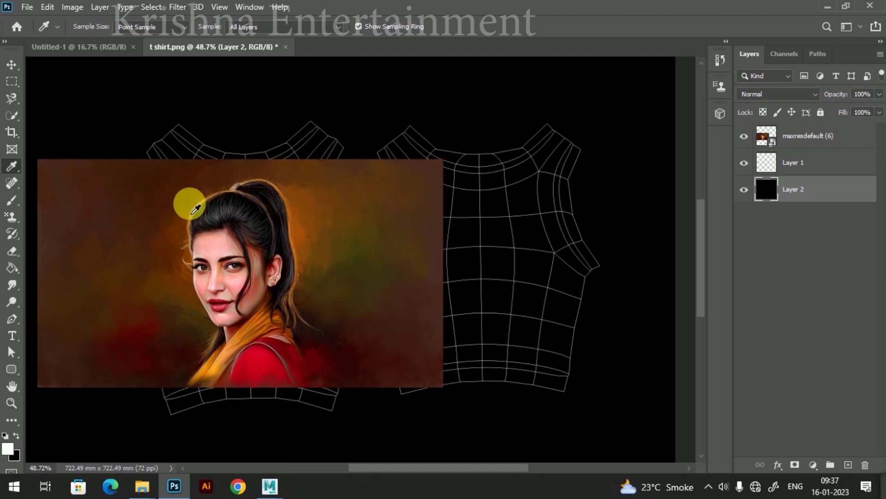
{"action": "left_click", "coordinate": [403, 187]}
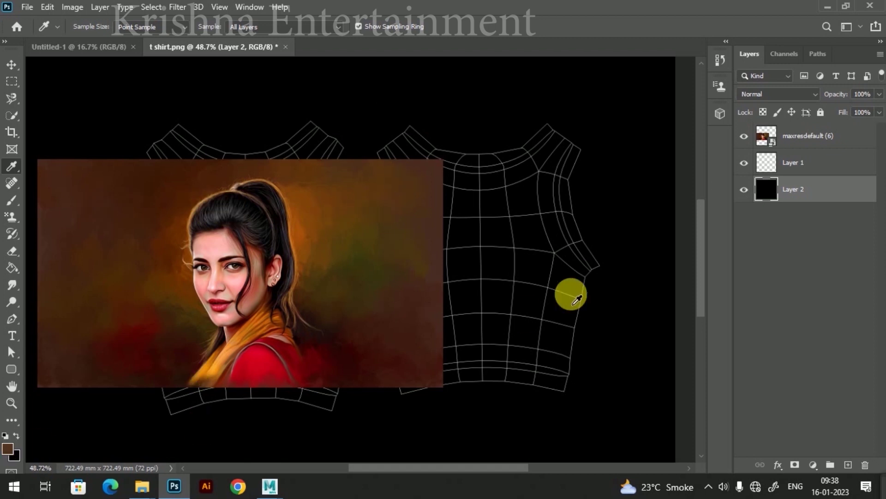
{"action": "key", "text": "alt+BackSpace"}
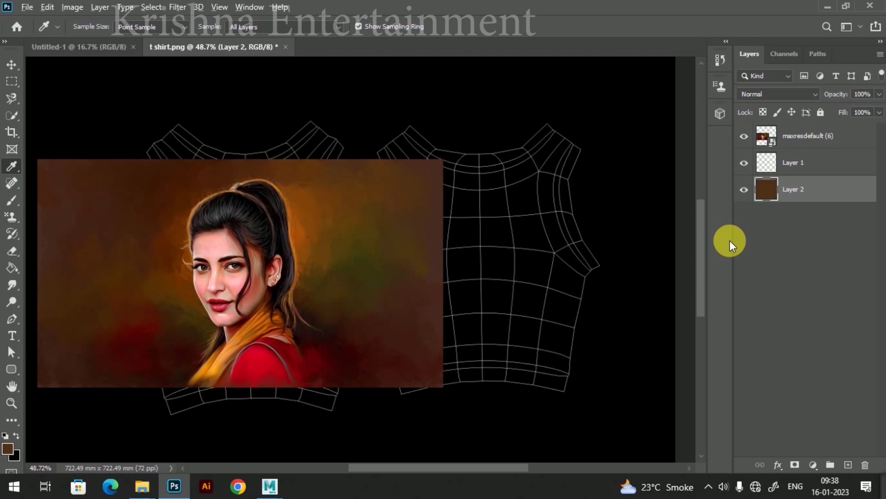
{"action": "scroll", "coordinate": [541, 251], "scroll_direction": "down", "scroll_amount": 2, "text": "alt"}
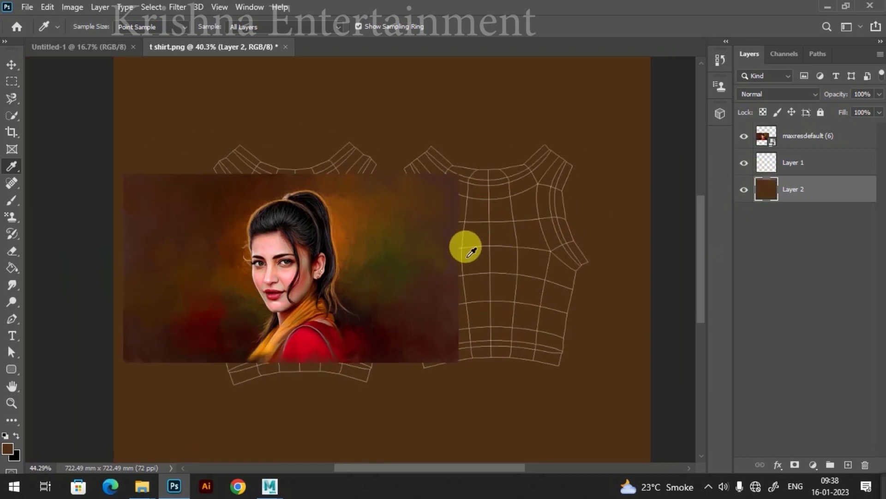
Rasterize the "maxresdefault (6)" layer and add a layer mask to it.
{"action": "left_click", "coordinate": [11, 67]}
{"action": "scroll", "coordinate": [511, 255], "scroll_direction": "down", "scroll_amount": 1, "text": "alt"}
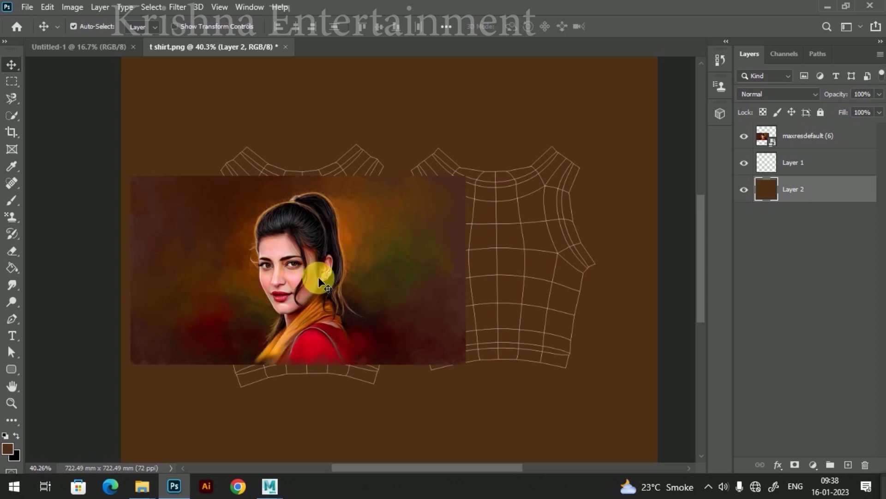
{"action": "left_click", "coordinate": [816, 148]}
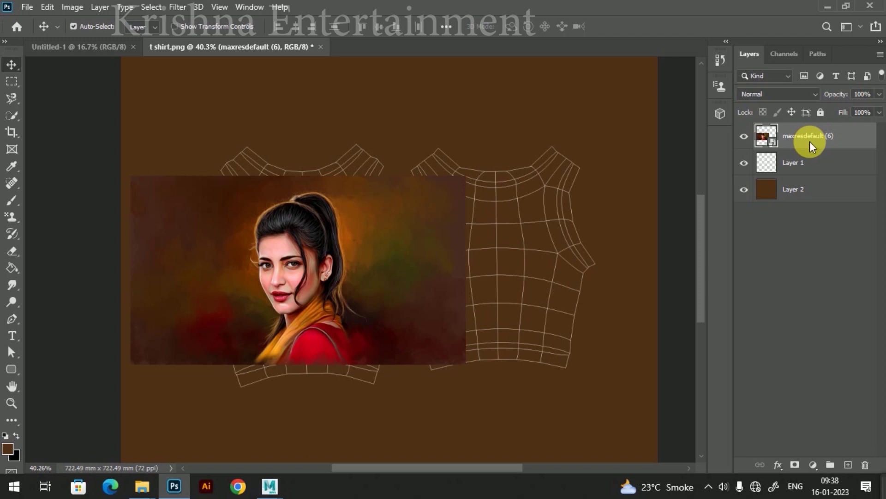
{"action": "right_click", "coordinate": [813, 147]}
{"action": "left_click", "coordinate": [648, 241]}
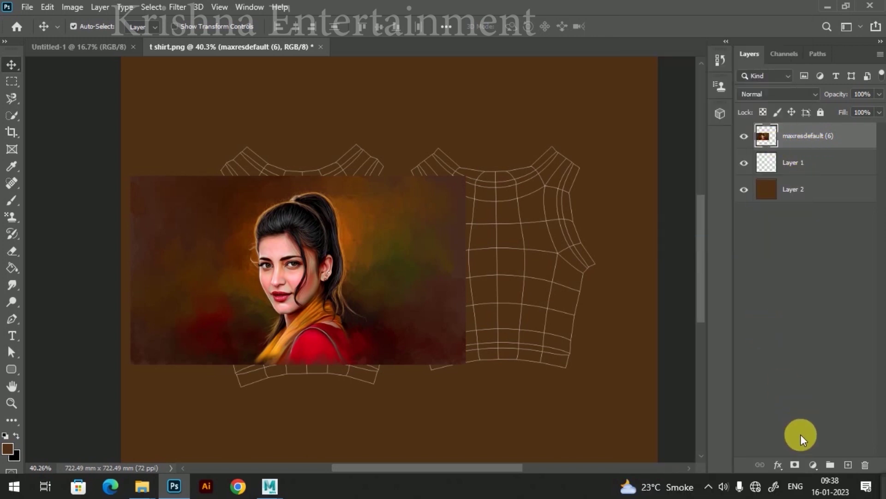
{"action": "left_click", "coordinate": [798, 467]}
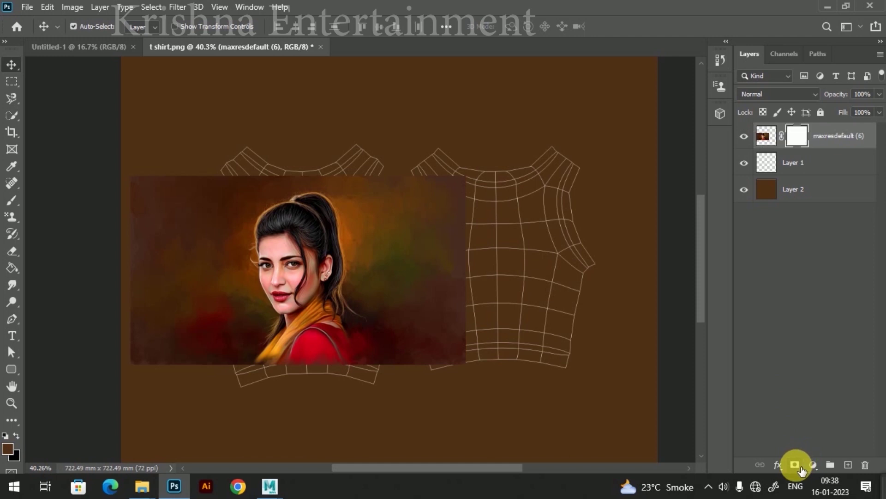
Paint black on the "maxresdefault (6)" mask with a large soft brush at 47% opacity, hiding the image edges around the portrait.
{"action": "left_click", "coordinate": [12, 203]}
{"action": "left_click", "coordinate": [296, 27]}
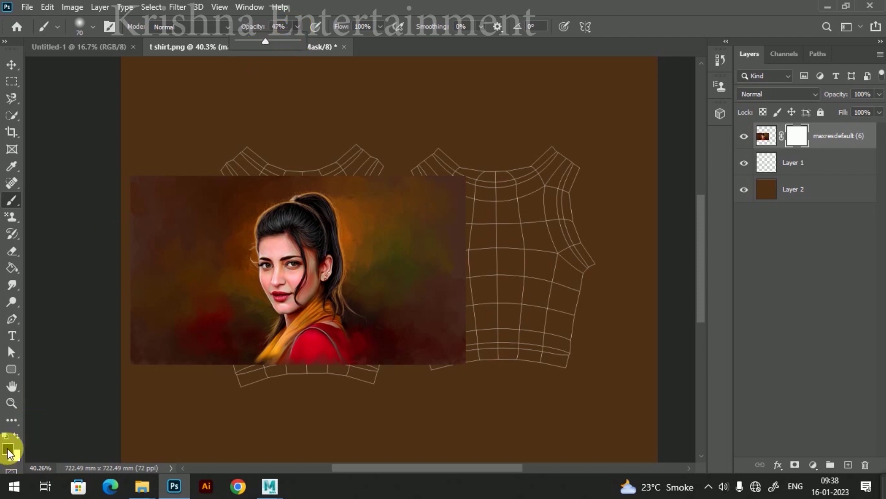
{"action": "key", "text": "bracketright"}
{"action": "key", "text": "bracketright"}
{"action": "key", "text": "bracketright"}
{"action": "key", "text": "bracketright"}
{"action": "mouse_move", "coordinate": [407, 184]}
{"action": "left_mouse_down"}
{"action": "mouse_move", "coordinate": [398, 191]}
{"action": "mouse_move", "coordinate": [439, 209]}
{"action": "mouse_move", "coordinate": [430, 187]}
{"action": "mouse_move", "coordinate": [463, 205]}
{"action": "mouse_move", "coordinate": [473, 268]}
{"action": "mouse_move", "coordinate": [411, 231]}
{"action": "mouse_move", "coordinate": [415, 212]}
{"action": "mouse_move", "coordinate": [409, 217]}
{"action": "mouse_move", "coordinate": [435, 277]}
{"action": "mouse_move", "coordinate": [479, 323]}
{"action": "mouse_move", "coordinate": [457, 295]}
{"action": "mouse_move", "coordinate": [453, 193]}
{"action": "mouse_move", "coordinate": [460, 205]}
{"action": "mouse_move", "coordinate": [443, 186]}
{"action": "left_mouse_up"}
{"action": "key", "text": "bracketright"}
{"action": "key", "text": "bracketright"}
{"action": "key", "text": "bracketright"}
{"action": "mouse_move", "coordinate": [460, 243]}
{"action": "left_mouse_down"}
{"action": "mouse_move", "coordinate": [451, 336]}
{"action": "mouse_move", "coordinate": [409, 402]}
{"action": "mouse_move", "coordinate": [434, 352]}
{"action": "mouse_move", "coordinate": [397, 403]}
{"action": "mouse_move", "coordinate": [465, 356]}
{"action": "mouse_move", "coordinate": [457, 414]}
{"action": "mouse_move", "coordinate": [434, 410]}
{"action": "mouse_move", "coordinate": [375, 171]}
{"action": "mouse_move", "coordinate": [310, 173]}
{"action": "mouse_move", "coordinate": [319, 185]}
{"action": "mouse_move", "coordinate": [373, 186]}
{"action": "mouse_move", "coordinate": [249, 181]}
{"action": "mouse_move", "coordinate": [228, 221]}
{"action": "mouse_move", "coordinate": [228, 192]}
{"action": "mouse_move", "coordinate": [168, 216]}
{"action": "mouse_move", "coordinate": [166, 204]}
{"action": "mouse_move", "coordinate": [188, 215]}
{"action": "mouse_move", "coordinate": [178, 301]}
{"action": "mouse_move", "coordinate": [235, 298]}
{"action": "mouse_move", "coordinate": [224, 323]}
{"action": "mouse_move", "coordinate": [174, 313]}
{"action": "mouse_move", "coordinate": [159, 362]}
{"action": "mouse_move", "coordinate": [199, 339]}
{"action": "mouse_move", "coordinate": [249, 441]}
{"action": "mouse_move", "coordinate": [190, 314]}
{"action": "mouse_move", "coordinate": [230, 407]}
{"action": "mouse_move", "coordinate": [206, 241]}
{"action": "mouse_move", "coordinate": [197, 307]}
{"action": "mouse_move", "coordinate": [256, 420]}
{"action": "mouse_move", "coordinate": [234, 364]}
{"action": "left_mouse_up"}
Fade the portrait's lower edge into the brown background by painting black on the mask with a size 90 brush.
{"action": "key", "text": "bracketright"}
{"action": "scroll", "coordinate": [236, 364], "scroll_direction": "up", "scroll_amount": 3, "text": "alt"}
{"action": "scroll", "coordinate": [239, 360], "scroll_direction": "up", "scroll_amount": 1, "text": "alt"}
{"action": "mouse_move", "coordinate": [249, 335]}
{"action": "right_mouse_down", "text": "alt"}
{"action": "mouse_move", "coordinate": [273, 315]}
{"action": "mouse_move", "coordinate": [273, 300]}
{"action": "mouse_move", "coordinate": [185, 271]}
{"action": "right_mouse_up", "text": "alt"}
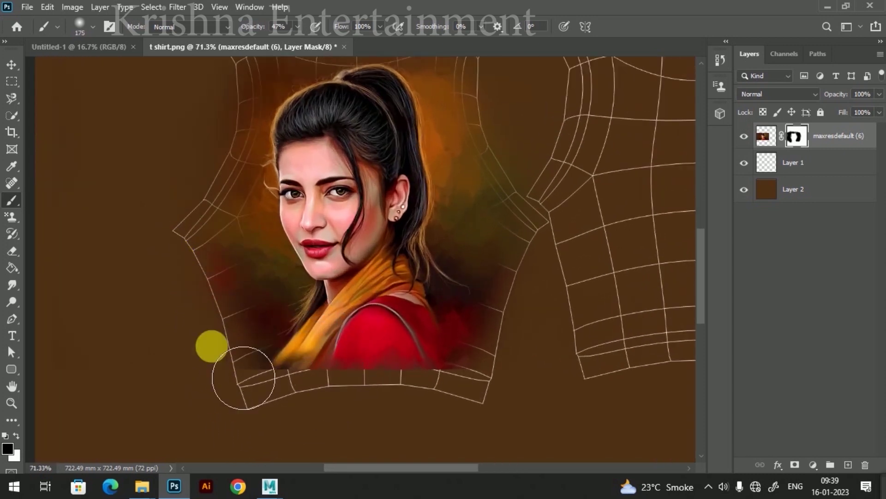
{"action": "key", "text": "p"}
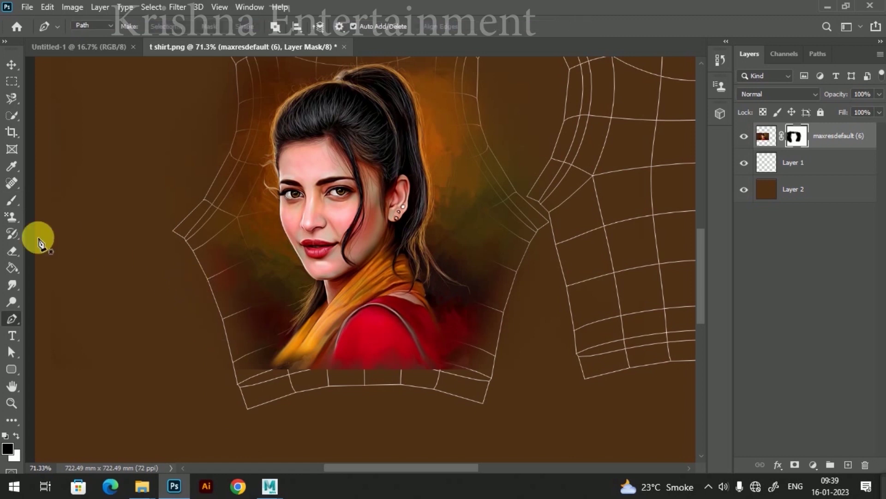
{"action": "left_click", "coordinate": [12, 200]}
{"action": "right_click_drag", "start_coordinate": [171, 277], "coordinate": [184, 242], "text": "alt"}
{"action": "mouse_move", "coordinate": [246, 339]}
{"action": "left_mouse_down"}
{"action": "mouse_move", "coordinate": [228, 292]}
{"action": "mouse_move", "coordinate": [250, 395]}
{"action": "mouse_move", "coordinate": [250, 380]}
{"action": "mouse_move", "coordinate": [263, 391]}
{"action": "mouse_move", "coordinate": [342, 386]}
{"action": "mouse_move", "coordinate": [317, 404]}
{"action": "mouse_move", "coordinate": [497, 402]}
{"action": "mouse_move", "coordinate": [445, 396]}
{"action": "mouse_move", "coordinate": [329, 406]}
{"action": "mouse_move", "coordinate": [462, 397]}
{"action": "mouse_move", "coordinate": [307, 398]}
{"action": "mouse_move", "coordinate": [253, 379]}
{"action": "mouse_move", "coordinate": [253, 353]}
{"action": "mouse_move", "coordinate": [305, 402]}
{"action": "left_mouse_up"}
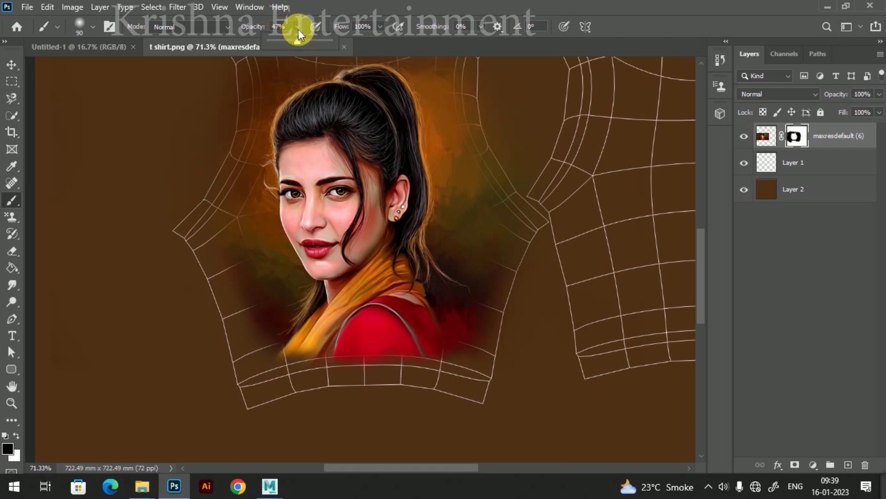
Softly retouch the mask beside the portrait with a size 100 brush at 19% opacity, restoring some background with white.
{"action": "key", "text": "bracketleft"}
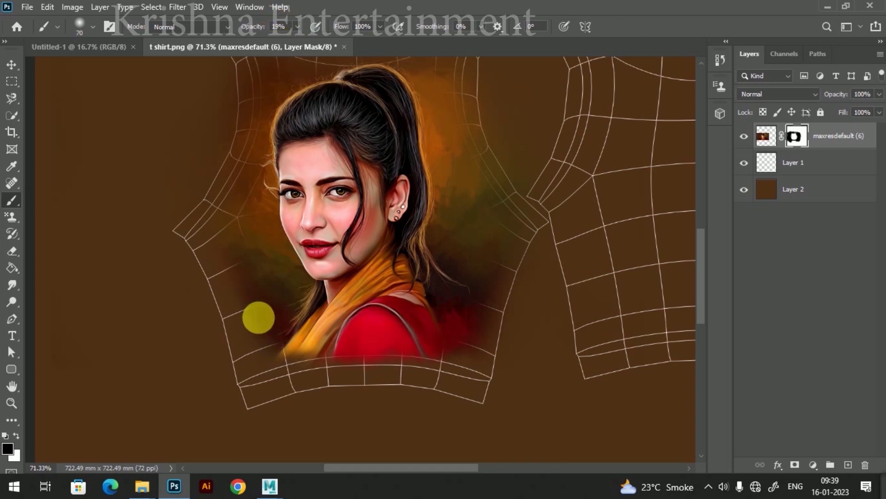
{"action": "key", "text": "p"}
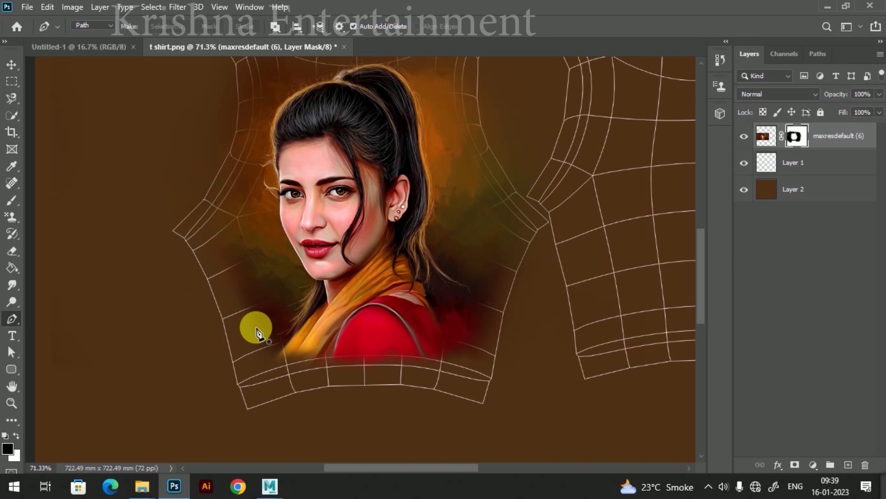
{"action": "left_click", "coordinate": [11, 200]}
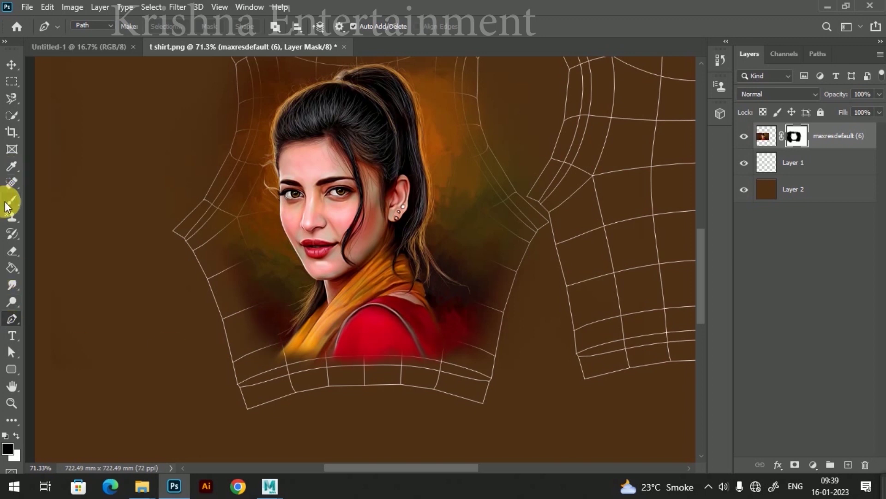
{"action": "key", "text": "bracketright"}
{"action": "key", "text": "bracketright"}
{"action": "key", "text": "bracketright"}
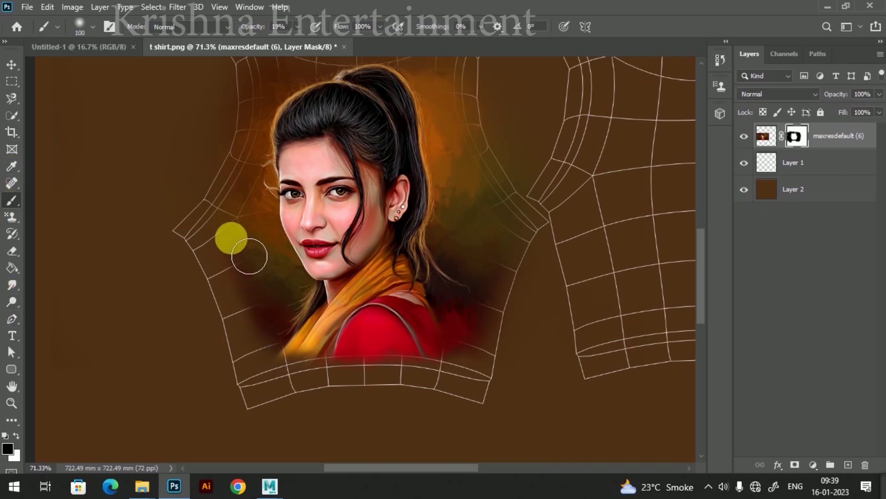
{"action": "mouse_move", "coordinate": [271, 280]}
{"action": "left_mouse_down"}
{"action": "mouse_move", "coordinate": [231, 234]}
{"action": "mouse_move", "coordinate": [263, 340]}
{"action": "mouse_move", "coordinate": [323, 362]}
{"action": "mouse_move", "coordinate": [378, 359]}
{"action": "mouse_move", "coordinate": [461, 340]}
{"action": "mouse_move", "coordinate": [525, 279]}
{"action": "mouse_move", "coordinate": [519, 238]}
{"action": "mouse_move", "coordinate": [502, 353]}
{"action": "mouse_move", "coordinate": [484, 381]}
{"action": "mouse_move", "coordinate": [519, 248]}
{"action": "mouse_move", "coordinate": [508, 274]}
{"action": "left_mouse_up"}
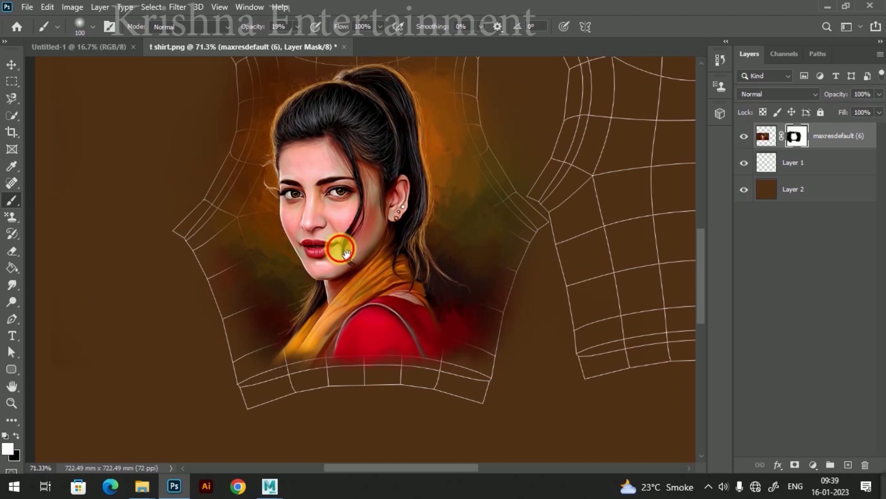
Blend the portrait's remaining upper and lower edges into the brown by painting black on the mask at 19% opacity.
{"action": "scroll", "coordinate": [336, 248], "scroll_direction": "up", "scroll_amount": 2}
{"action": "mouse_move", "coordinate": [229, 308]}
{"action": "left_mouse_down"}
{"action": "mouse_move", "coordinate": [275, 223]}
{"action": "mouse_move", "coordinate": [254, 131]}
{"action": "mouse_move", "coordinate": [338, 168]}
{"action": "mouse_move", "coordinate": [433, 159]}
{"action": "mouse_move", "coordinate": [317, 185]}
{"action": "mouse_move", "coordinate": [50, 358]}
{"action": "left_mouse_up"}
{"action": "left_click", "coordinate": [15, 436]}
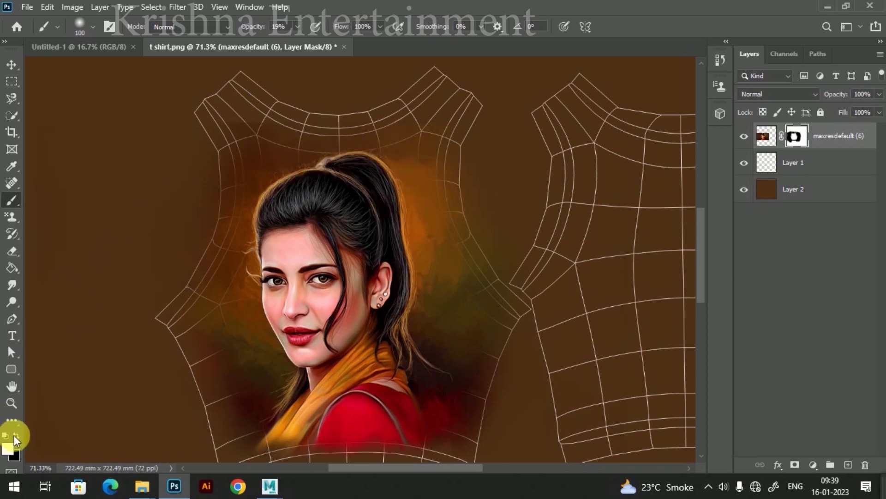
{"action": "mouse_move", "coordinate": [271, 135]}
{"action": "left_mouse_down"}
{"action": "mouse_move", "coordinate": [259, 135]}
{"action": "mouse_move", "coordinate": [291, 135]}
{"action": "left_mouse_up"}
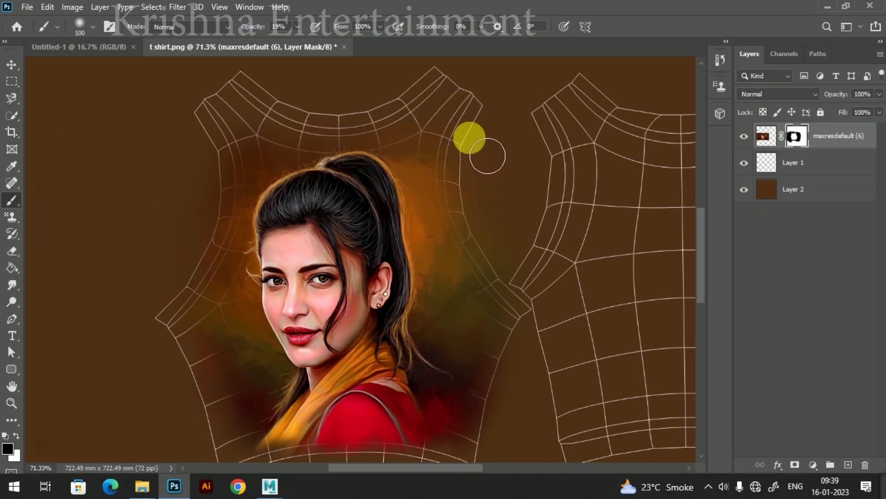
{"action": "scroll", "coordinate": [487, 311], "scroll_direction": "down", "scroll_amount": 3}
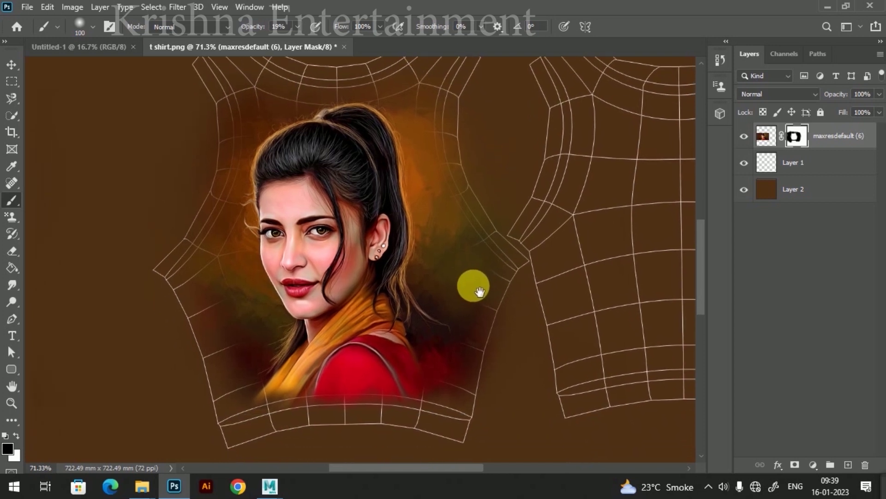
{"action": "left_click", "coordinate": [489, 388]}
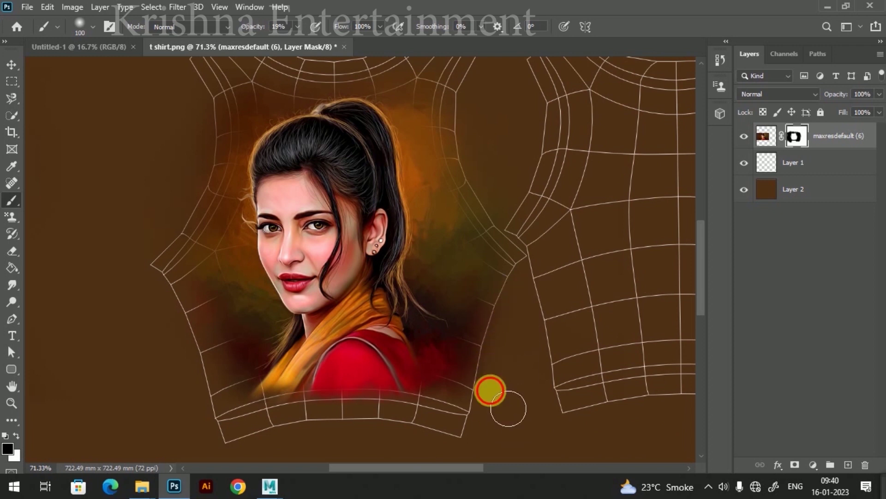
{"action": "left_click", "coordinate": [504, 392]}
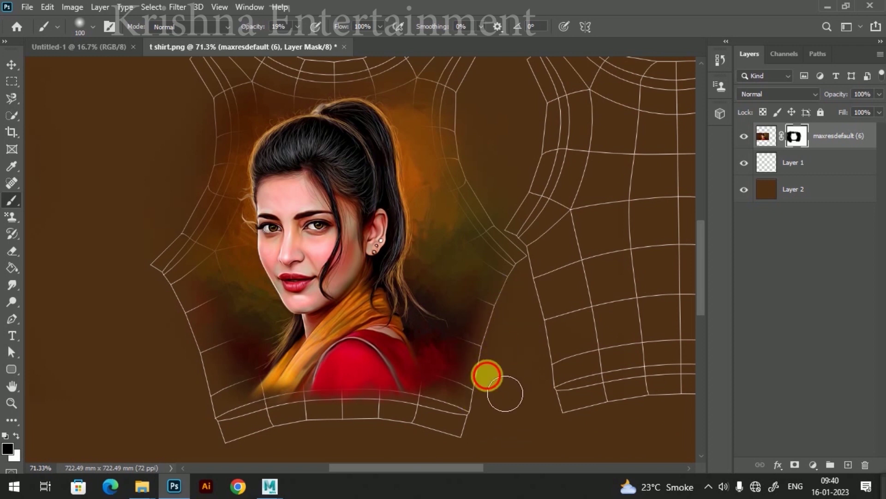
{"action": "left_click", "coordinate": [218, 399]}
{"action": "left_click_drag", "start_coordinate": [309, 280], "coordinate": [304, 371]}
{"action": "left_click", "coordinate": [334, 238]}
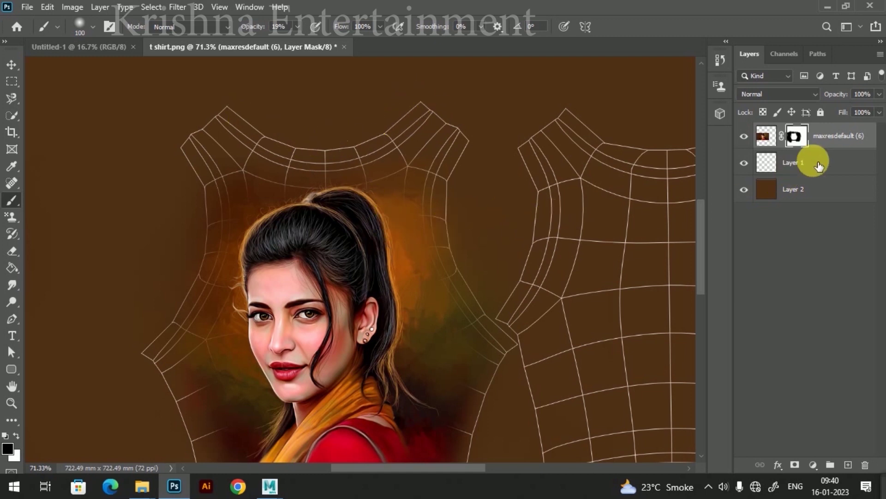
Add a new layer and paint an orange band along the portrait shell's neckline with a size 50 brush at 100% opacity.
{"action": "left_click", "coordinate": [849, 465]}
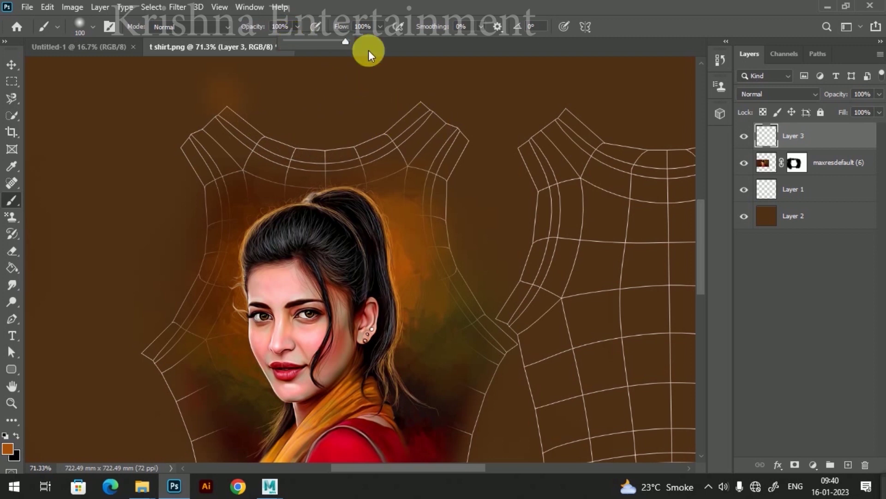
{"action": "key", "text": "bracketleft"}
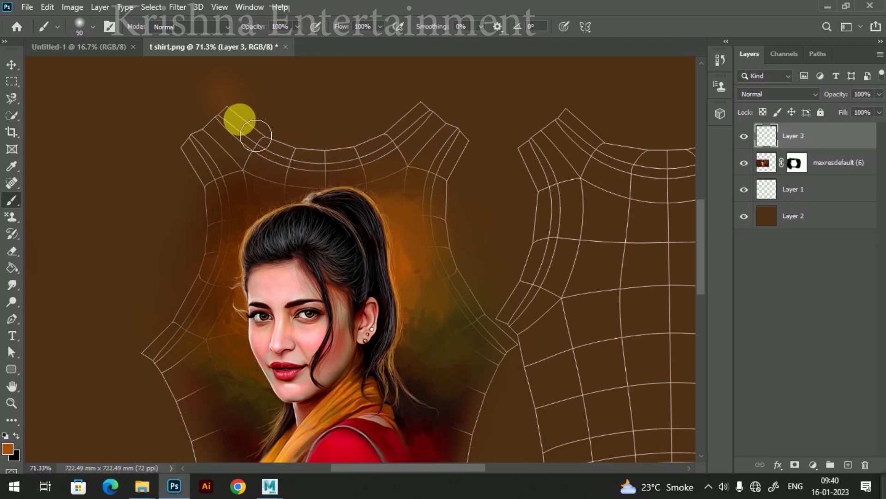
{"action": "mouse_move", "coordinate": [234, 117]}
{"action": "left_mouse_down"}
{"action": "mouse_move", "coordinate": [257, 139]}
{"action": "mouse_move", "coordinate": [374, 154]}
{"action": "mouse_move", "coordinate": [438, 105]}
{"action": "left_mouse_up"}
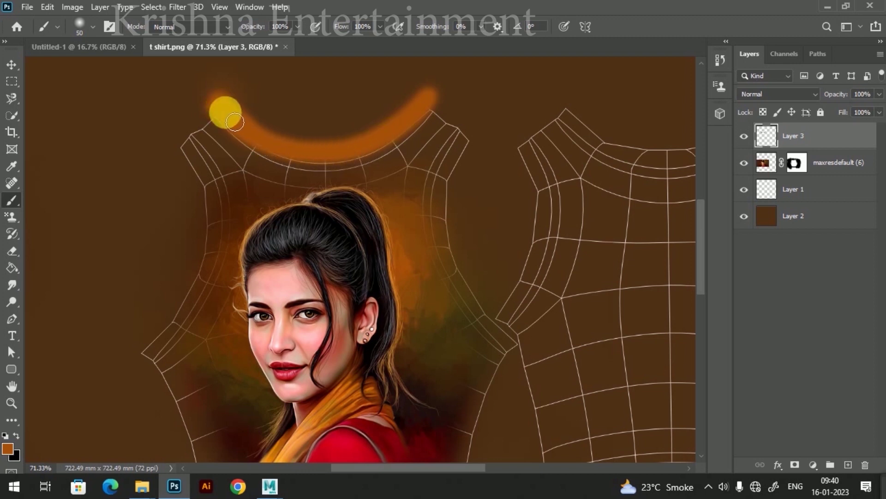
{"action": "mouse_move", "coordinate": [248, 139]}
{"action": "left_mouse_down"}
{"action": "mouse_move", "coordinate": [319, 165]}
{"action": "mouse_move", "coordinate": [355, 164]}
{"action": "mouse_move", "coordinate": [382, 158]}
{"action": "mouse_move", "coordinate": [425, 126]}
{"action": "left_mouse_up"}
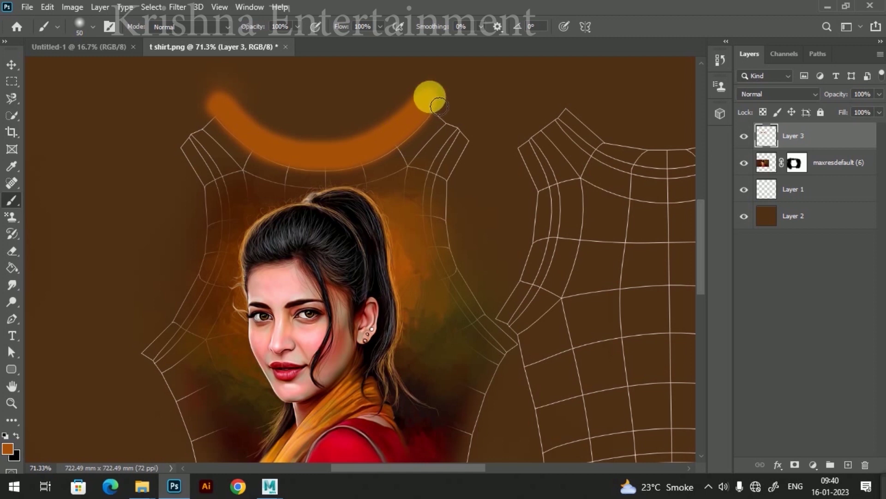
Paint a matching orange neckline band on the plain shell, checking it against the wireframe by hiding and showing Layer 3.
{"action": "scroll", "coordinate": [475, 189], "scroll_direction": "right", "scroll_amount": 3}
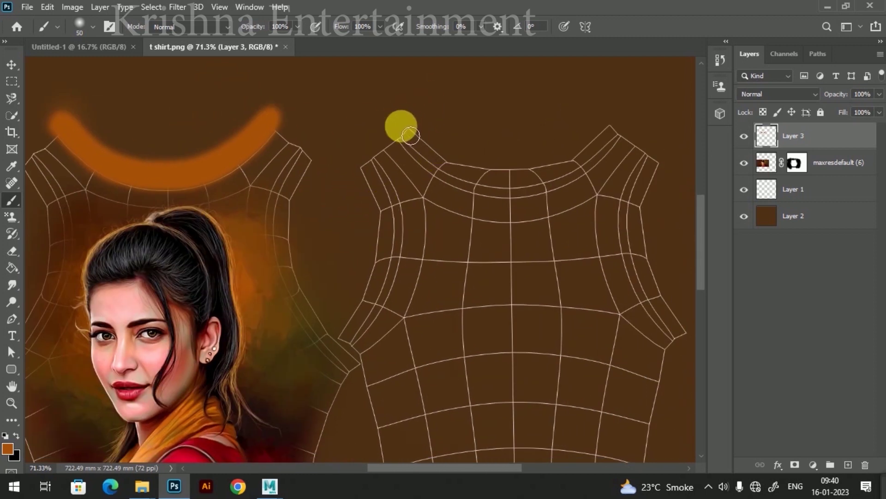
{"action": "mouse_move", "coordinate": [471, 184]}
{"action": "left_mouse_down"}
{"action": "mouse_move", "coordinate": [558, 186]}
{"action": "mouse_move", "coordinate": [611, 149]}
{"action": "mouse_move", "coordinate": [556, 177]}
{"action": "mouse_move", "coordinate": [493, 182]}
{"action": "mouse_move", "coordinate": [419, 136]}
{"action": "mouse_move", "coordinate": [435, 165]}
{"action": "left_mouse_up"}
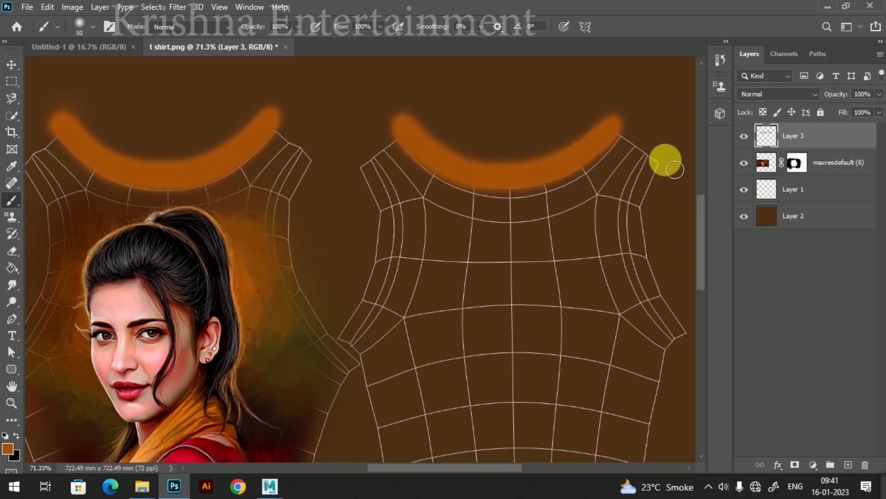
{"action": "left_click", "coordinate": [749, 137]}
{"action": "left_click", "coordinate": [749, 138]}
{"action": "left_click", "coordinate": [749, 138]}
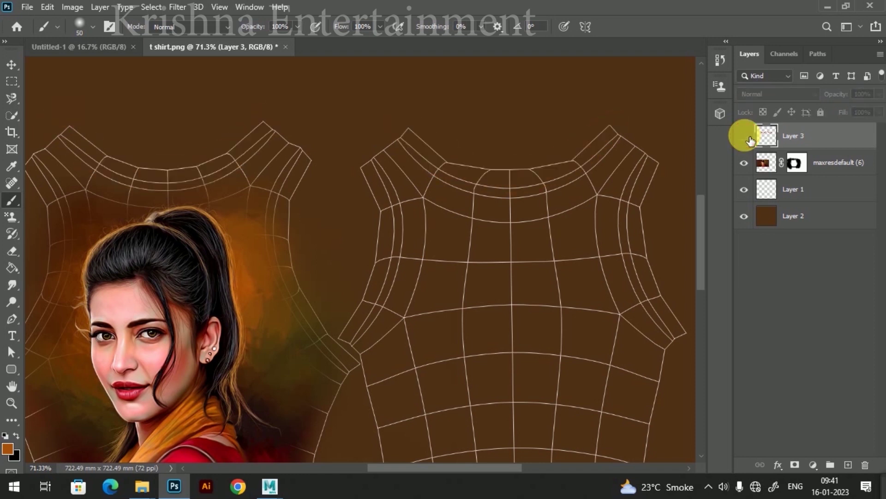
{"action": "left_click", "coordinate": [745, 137]}
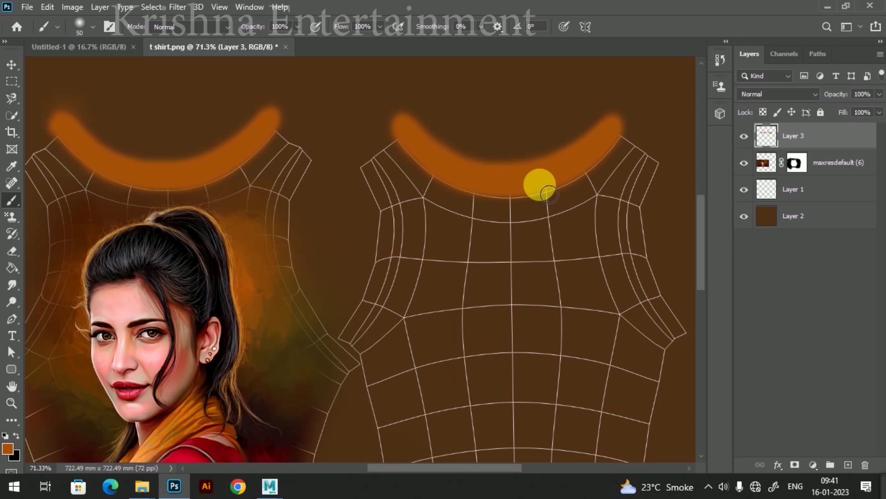
Paint an orange band along the plain shell's outer armhole with the size 50 brush.
{"action": "scroll", "coordinate": [496, 198], "scroll_direction": "down", "scroll_amount": 3, "text": "alt"}
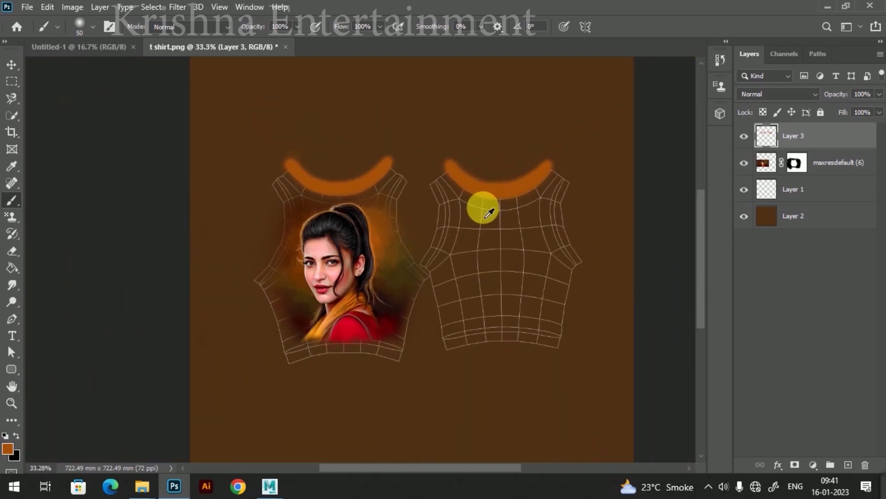
{"action": "scroll", "coordinate": [429, 237], "scroll_direction": "down", "scroll_amount": 1, "text": "alt"}
{"action": "scroll", "coordinate": [451, 241], "scroll_direction": "up", "scroll_amount": 2, "text": "alt"}
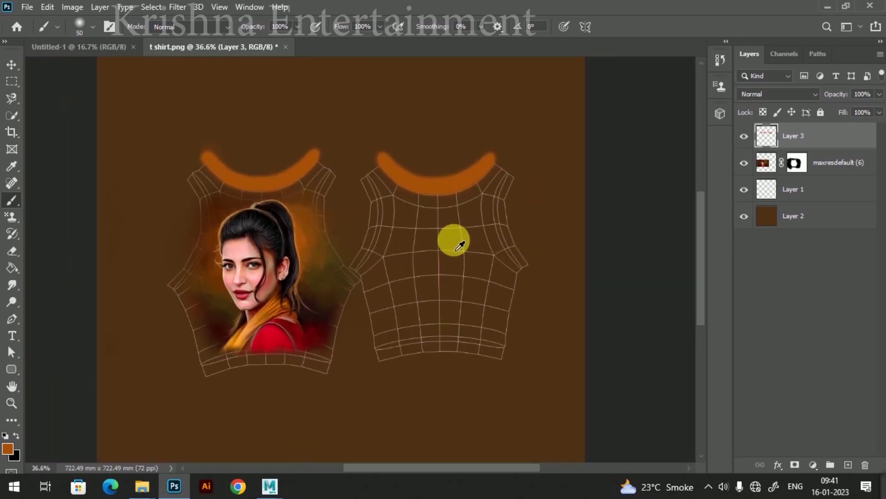
{"action": "scroll", "coordinate": [489, 238], "scroll_direction": "up", "scroll_amount": 2, "text": "alt"}
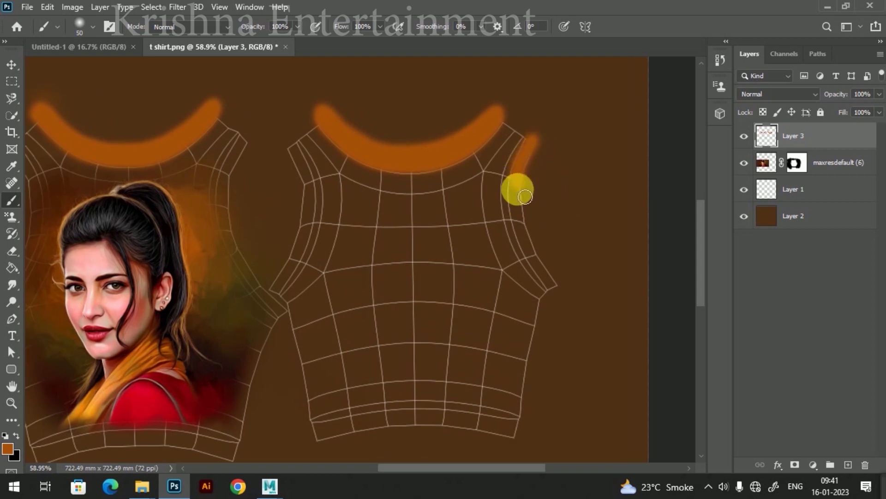
{"action": "left_click_drag", "start_coordinate": [525, 214], "coordinate": [529, 240]}
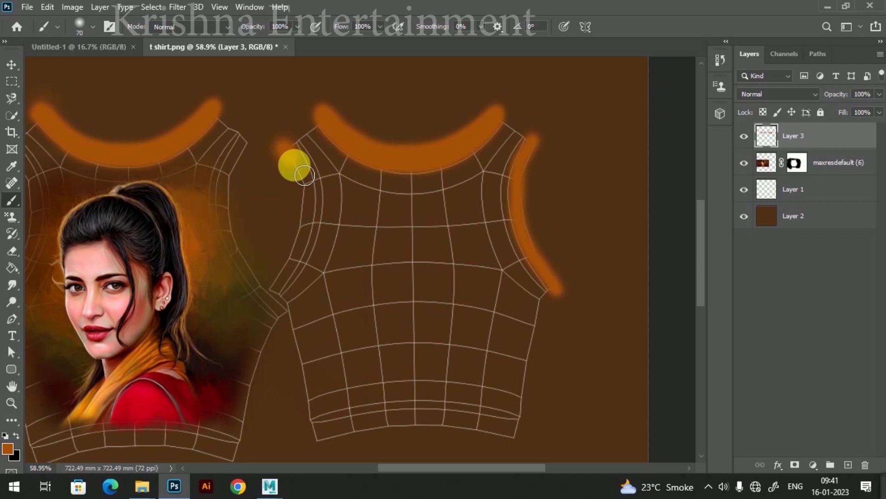
Paint orange bands along the two facing armholes between the portrait shell and the plain shell.
{"action": "left_click_drag", "start_coordinate": [308, 225], "coordinate": [302, 250]}
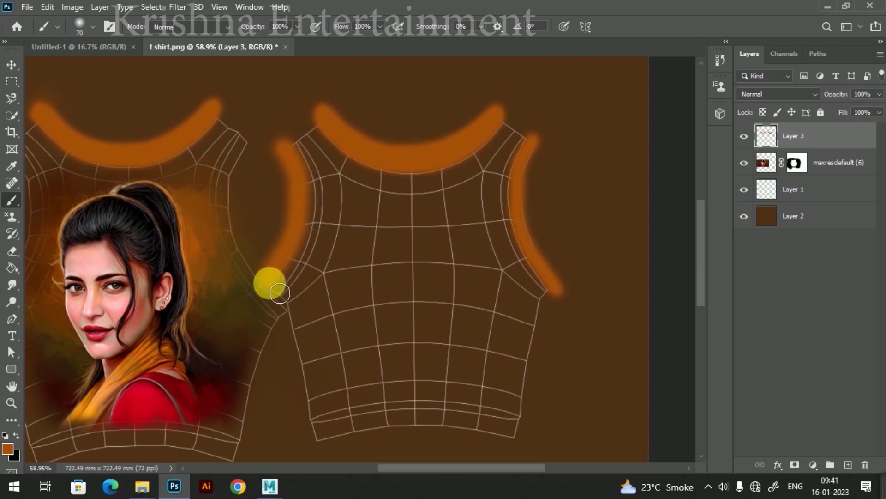
{"action": "mouse_move", "coordinate": [302, 256]}
{"action": "left_mouse_down"}
{"action": "mouse_move", "coordinate": [305, 168]}
{"action": "mouse_move", "coordinate": [293, 254]}
{"action": "mouse_move", "coordinate": [307, 250]}
{"action": "mouse_move", "coordinate": [294, 280]}
{"action": "left_mouse_up"}
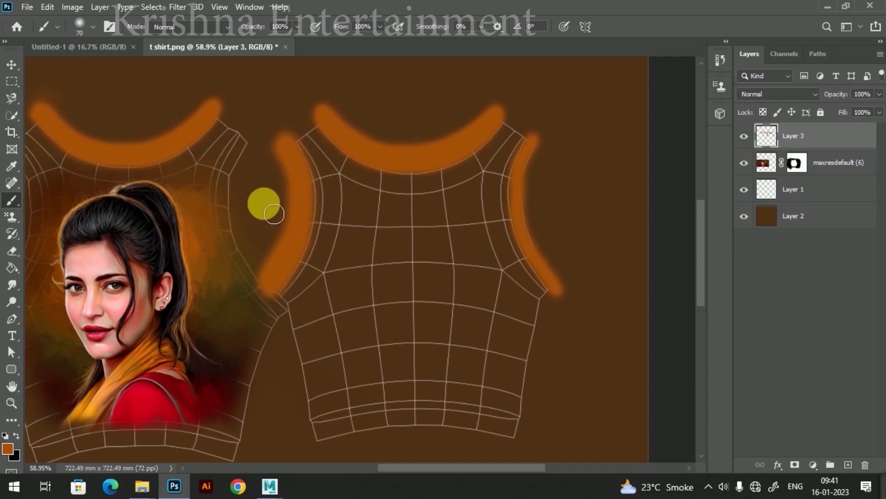
{"action": "mouse_move", "coordinate": [257, 150]}
{"action": "left_mouse_down"}
{"action": "mouse_move", "coordinate": [237, 224]}
{"action": "mouse_move", "coordinate": [262, 276]}
{"action": "left_mouse_up"}
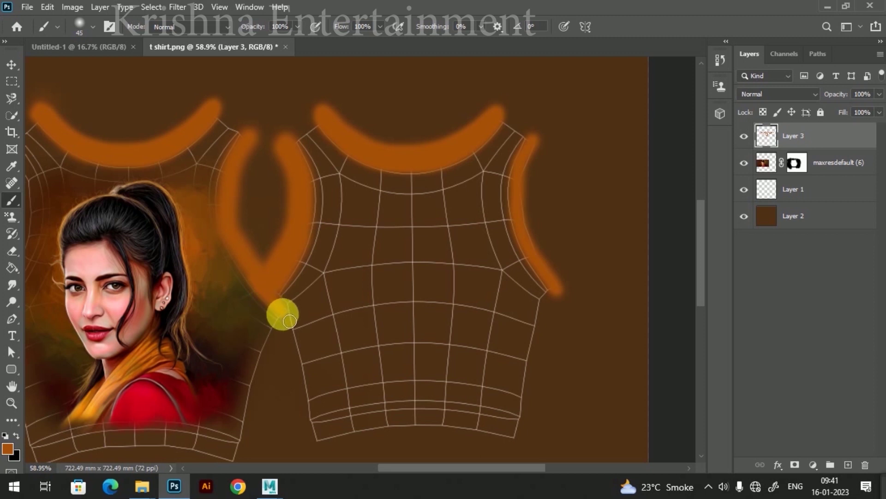
Paint an orange band along the portrait shell's outer armhole with a size 70 brush and switch to the Move tool.
{"action": "left_click_drag", "start_coordinate": [291, 269], "coordinate": [486, 261]}
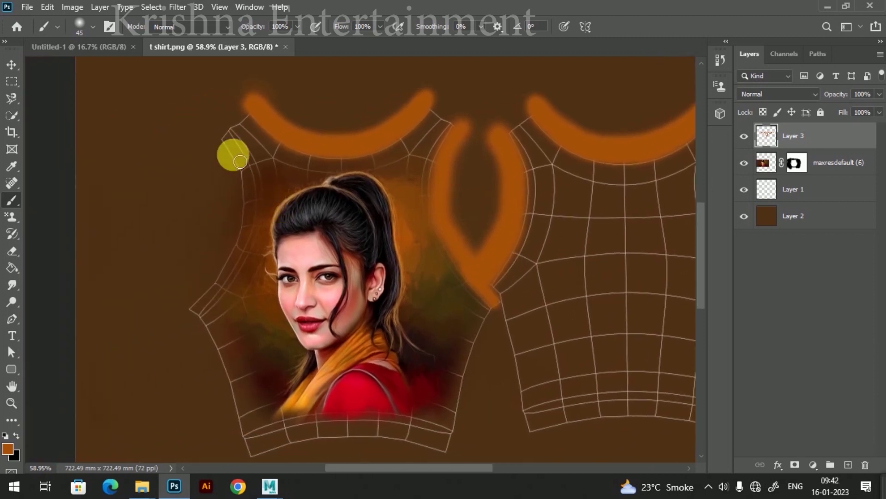
{"action": "left_click_drag", "start_coordinate": [228, 149], "coordinate": [223, 156]}
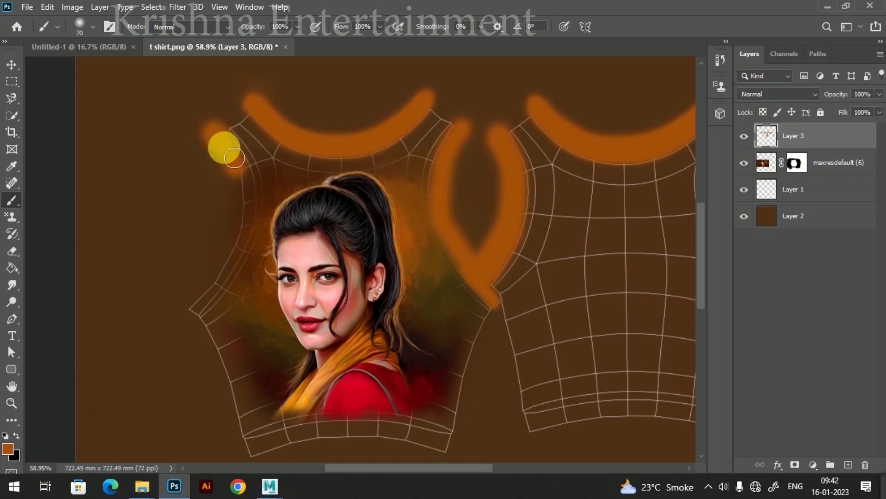
{"action": "mouse_move", "coordinate": [249, 244]}
{"action": "left_mouse_down"}
{"action": "mouse_move", "coordinate": [207, 304]}
{"action": "mouse_move", "coordinate": [219, 299]}
{"action": "mouse_move", "coordinate": [247, 220]}
{"action": "left_mouse_up"}
{"action": "mouse_move", "coordinate": [249, 180]}
{"action": "left_mouse_down"}
{"action": "mouse_move", "coordinate": [228, 149]}
{"action": "mouse_move", "coordinate": [243, 184]}
{"action": "left_mouse_up"}
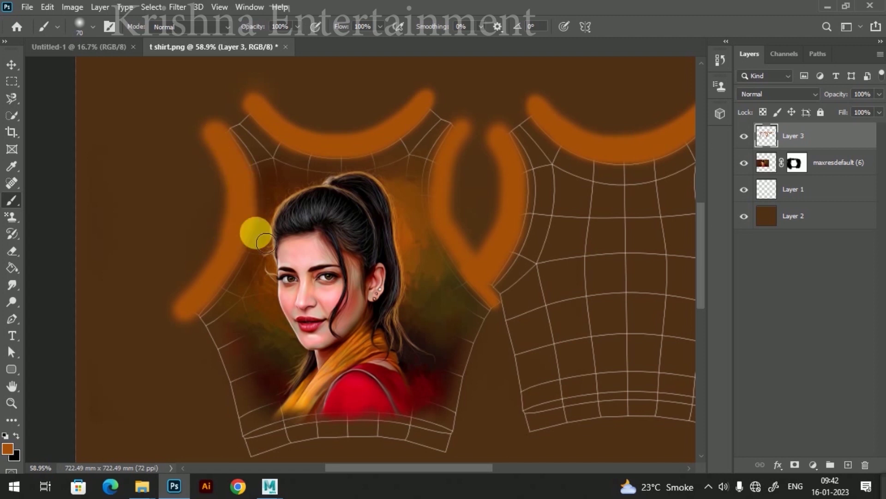
{"action": "scroll", "coordinate": [469, 231], "scroll_direction": "down", "scroll_amount": 3, "text": "alt"}
{"action": "scroll", "coordinate": [478, 267], "scroll_direction": "up", "scroll_amount": 2, "text": "alt"}
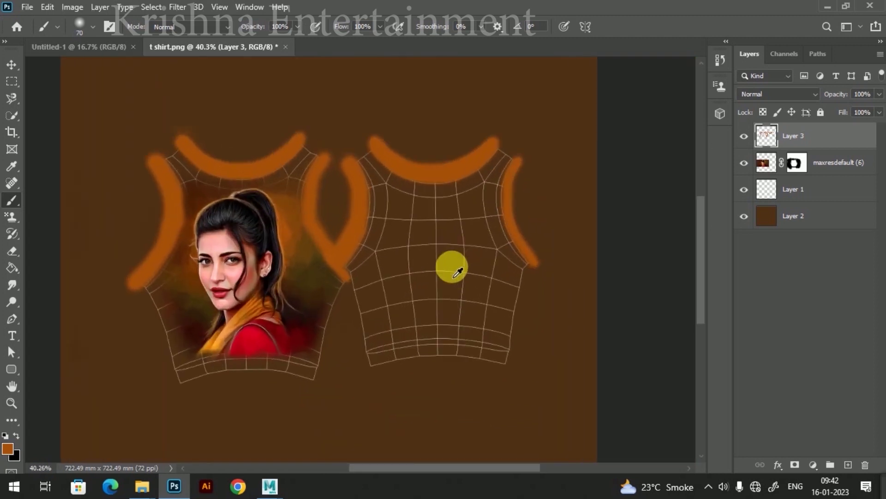
{"action": "left_click", "coordinate": [11, 65]}
{"action": "scroll", "coordinate": [379, 267], "scroll_direction": "up", "scroll_amount": 1, "text": "alt"}
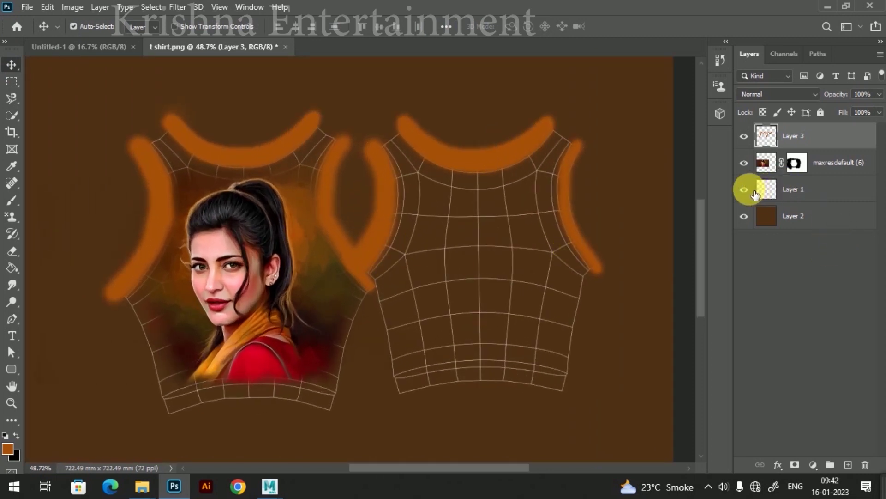
Hide the Layer 1 wireframe and save a JPEG copy named "t shirt difuse" to the computer's Desktop.
{"action": "left_click", "coordinate": [751, 190]}
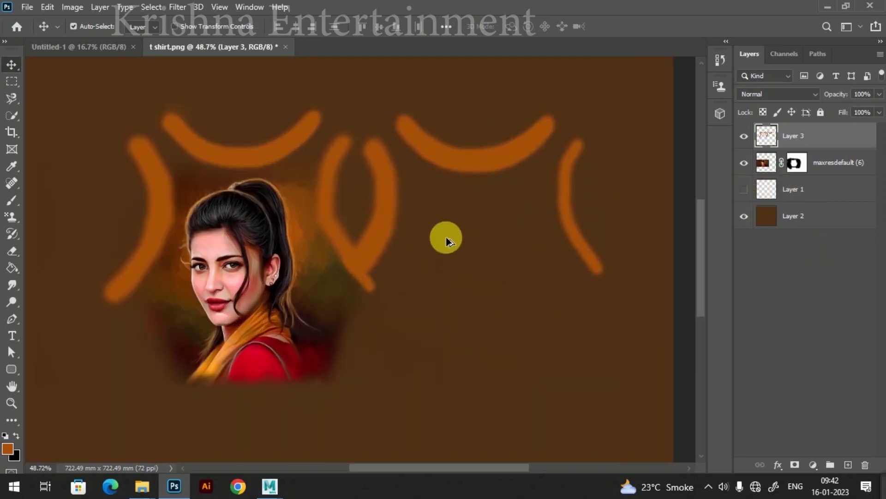
{"action": "scroll", "coordinate": [441, 242], "scroll_direction": "down", "scroll_amount": 1, "text": "alt"}
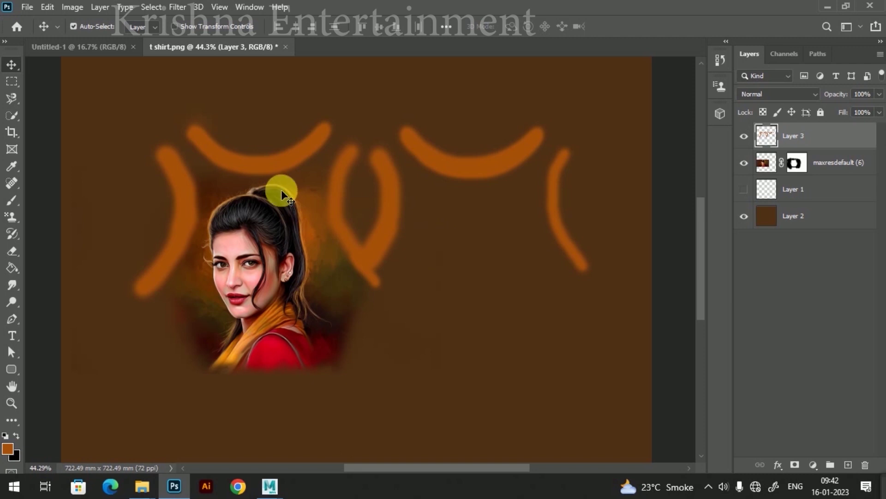
{"action": "left_click", "coordinate": [27, 7]}
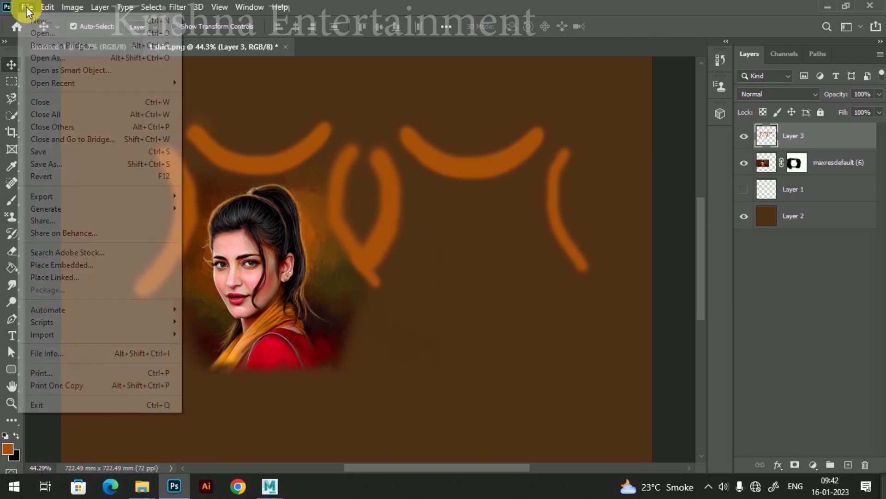
{"action": "left_click", "coordinate": [63, 165]}
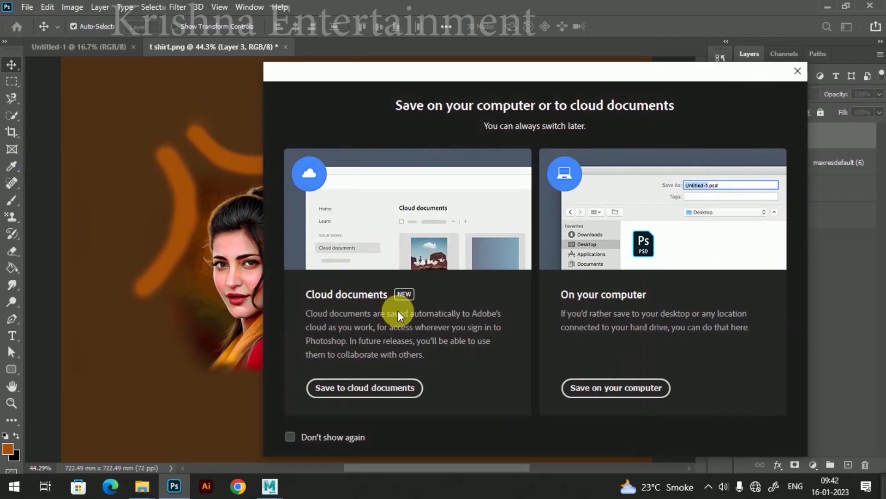
{"action": "left_click", "coordinate": [614, 388]}
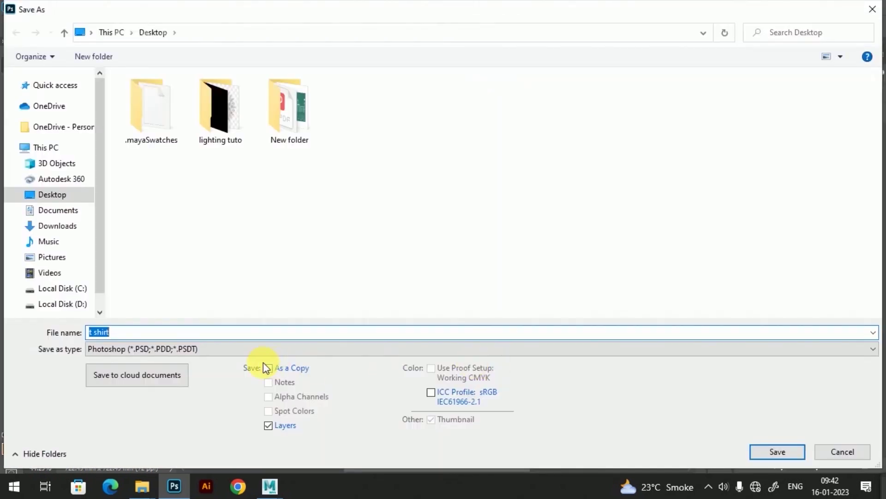
{"action": "left_click", "coordinate": [229, 349]}
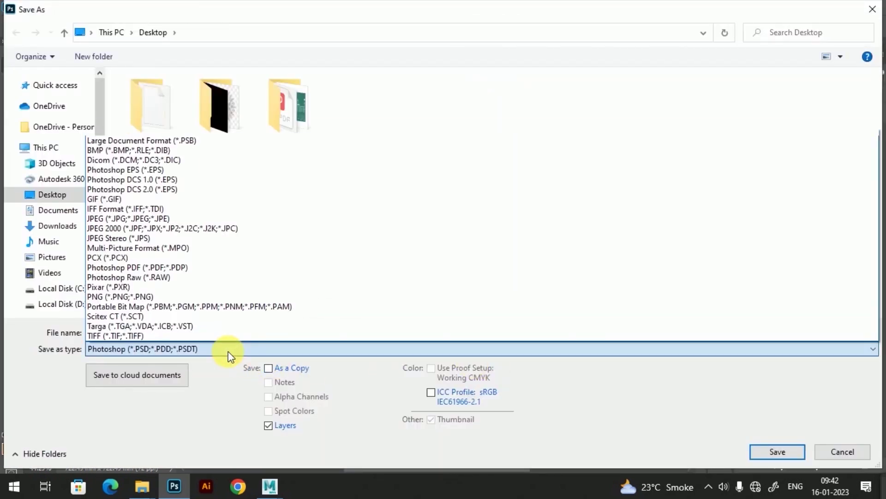
{"action": "left_click", "coordinate": [176, 219]}
{"action": "left_click", "coordinate": [139, 331]}
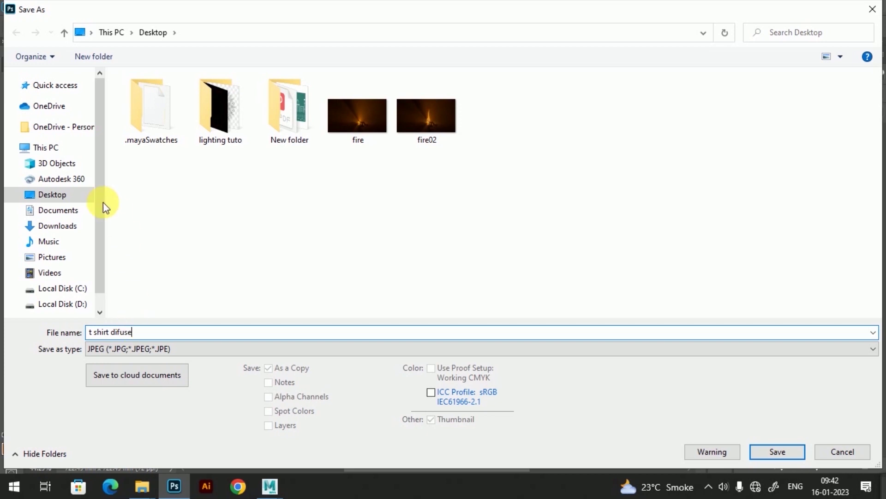
{"action": "left_click", "coordinate": [778, 452]}
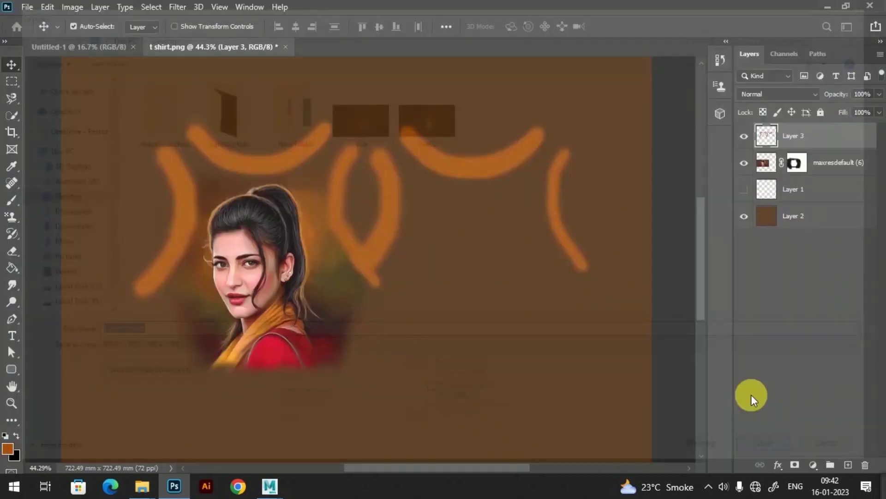
{"action": "left_click", "coordinate": [512, 103]}
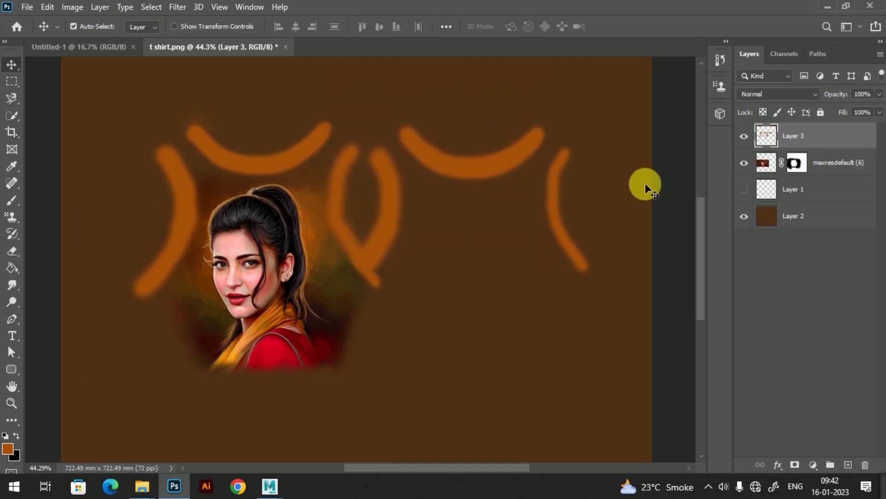
Switch to Maya and assign a new Arnold aiStandardSurface material to the TankTop mesh.
{"action": "left_click", "coordinate": [827, 10]}
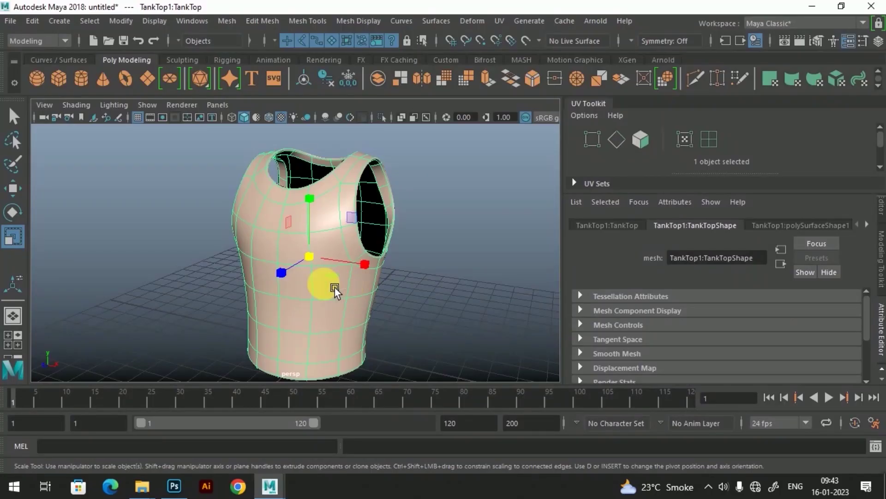
{"action": "left_click_drag", "start_coordinate": [332, 251], "coordinate": [317, 249], "text": "alt"}
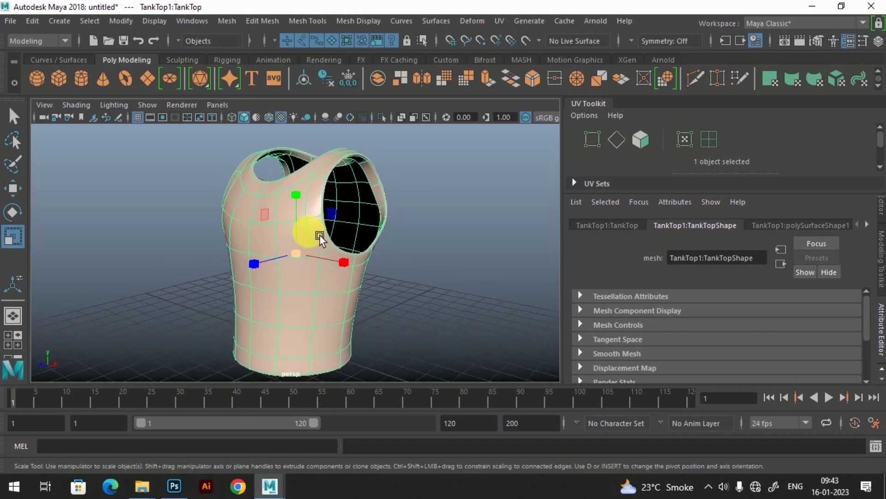
{"action": "right_click_drag", "start_coordinate": [322, 237], "coordinate": [311, 446]}
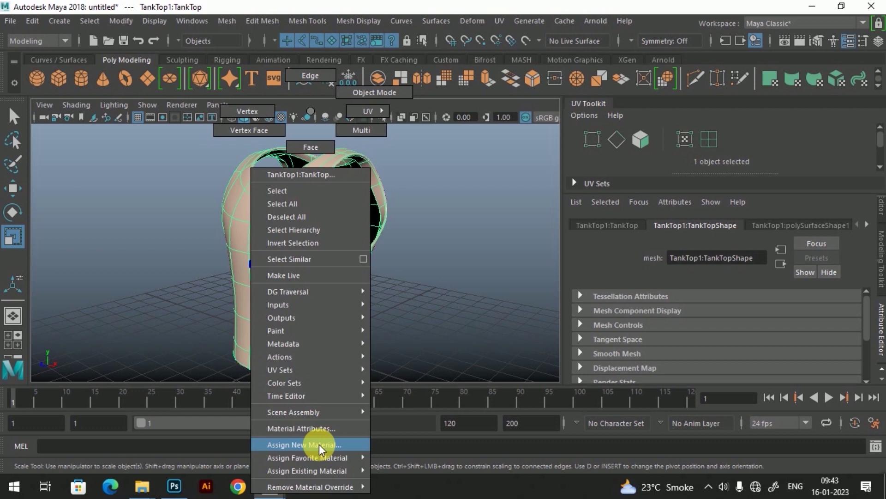
{"action": "left_click", "coordinate": [318, 446]}
{"action": "left_click", "coordinate": [450, 264]}
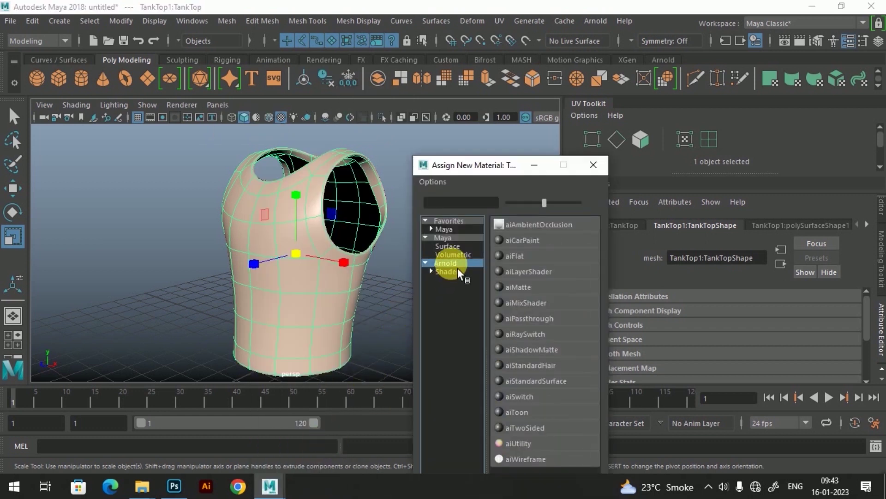
{"action": "left_click", "coordinate": [537, 386]}
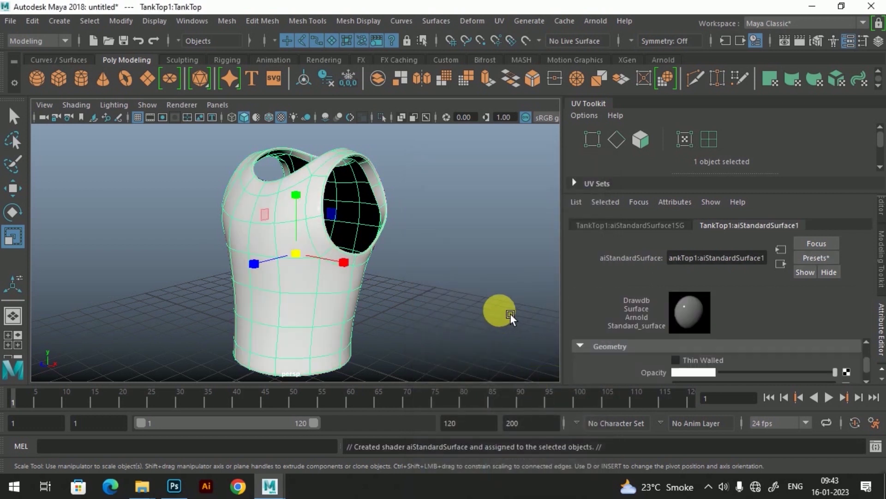
Close the UV Toolkit and bring up the TankTop's material attributes at the Base section.
{"action": "left_click_drag", "start_coordinate": [590, 107], "coordinate": [571, 132]}
{"action": "left_click", "coordinate": [728, 109]}
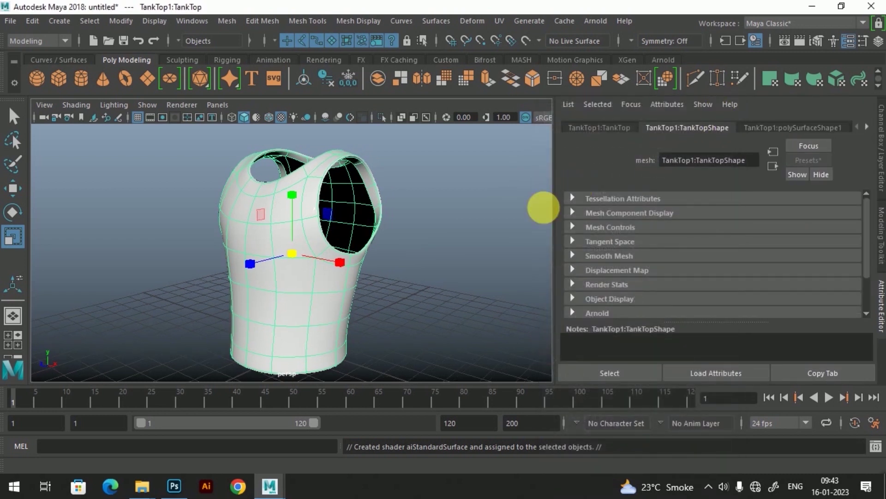
{"action": "right_click", "coordinate": [314, 180]}
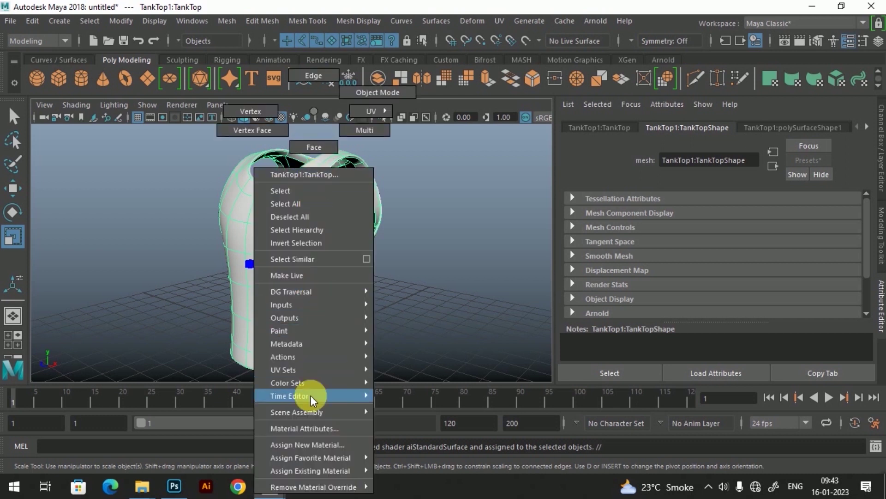
{"action": "left_click", "coordinate": [317, 430]}
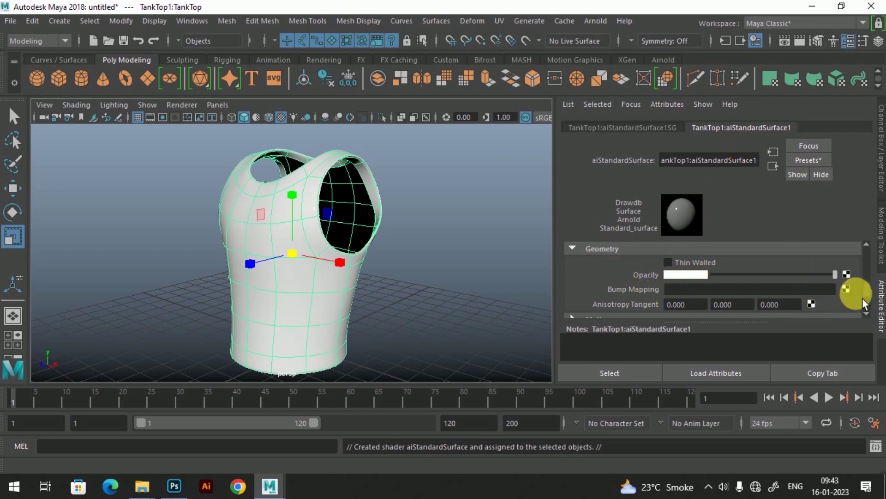
{"action": "left_click_drag", "start_coordinate": [873, 297], "coordinate": [864, 248]}
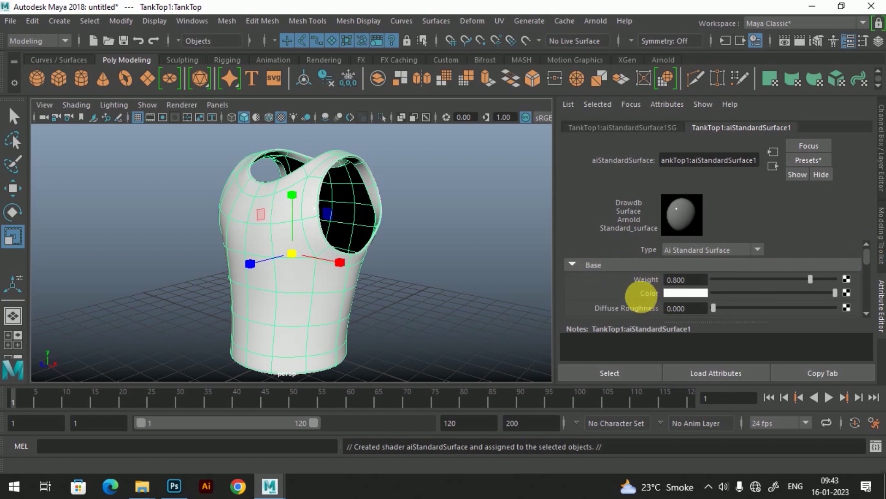
Connect a File texture using "t shirt difuse.jpg" to the material's base Color and inspect the shirt from several sides.
{"action": "left_click", "coordinate": [847, 292]}
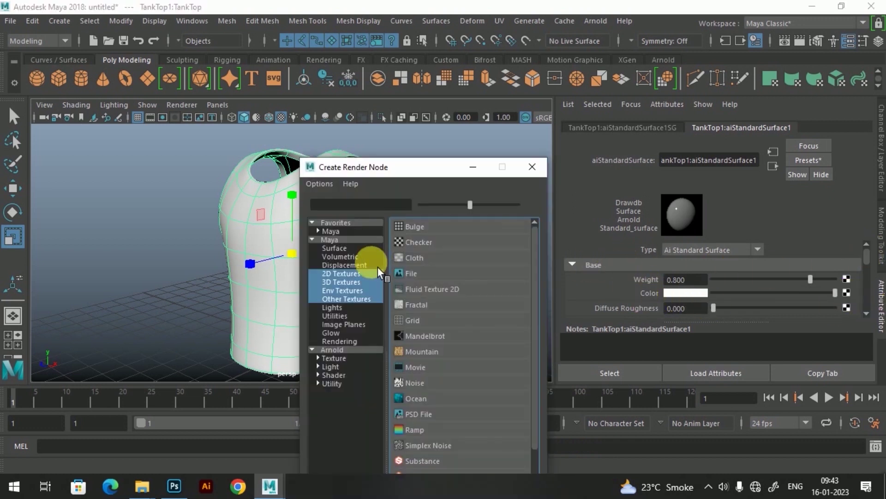
{"action": "left_click", "coordinate": [412, 273]}
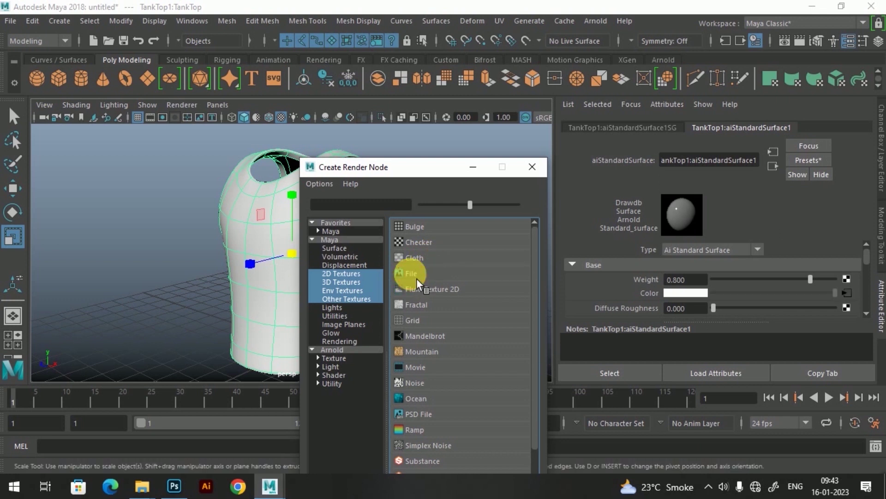
{"action": "left_click", "coordinate": [850, 305]}
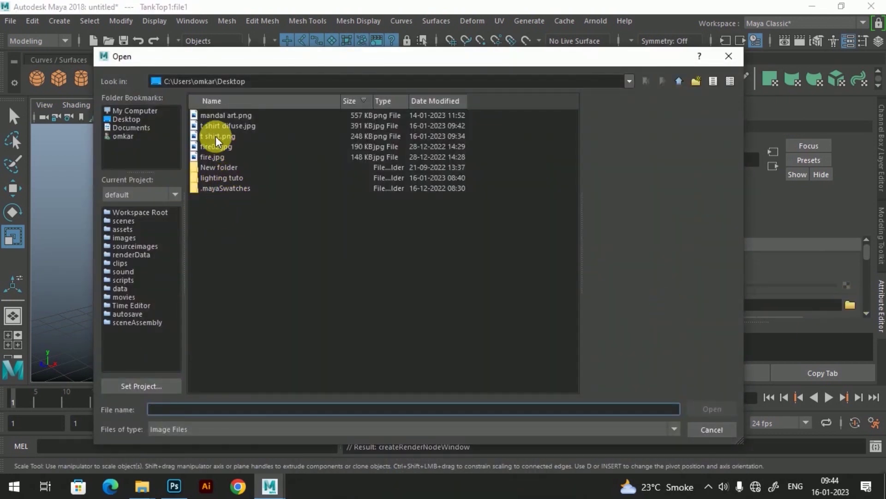
{"action": "left_click", "coordinate": [228, 126]}
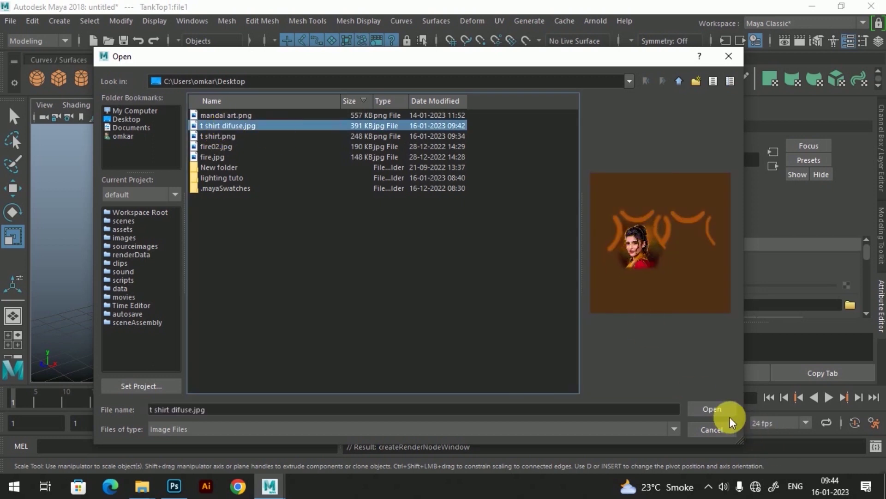
{"action": "left_click", "coordinate": [713, 409]}
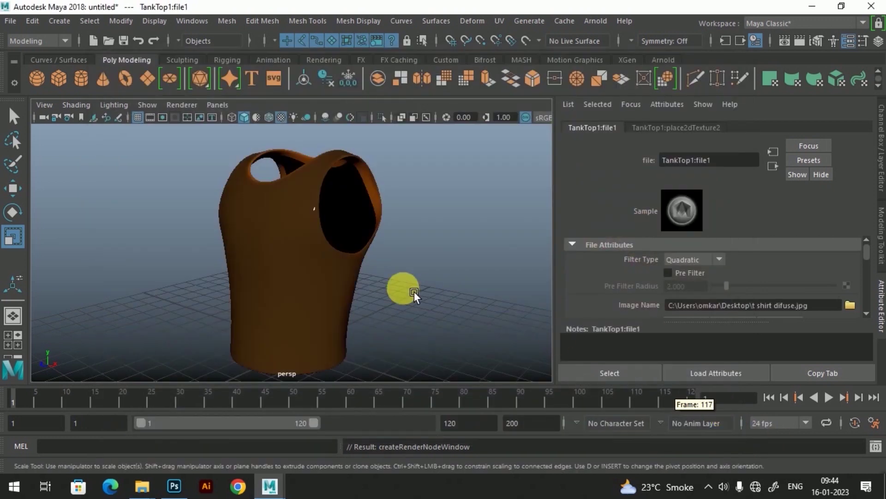
{"action": "left_click_drag", "start_coordinate": [436, 279], "coordinate": [356, 289], "text": "alt"}
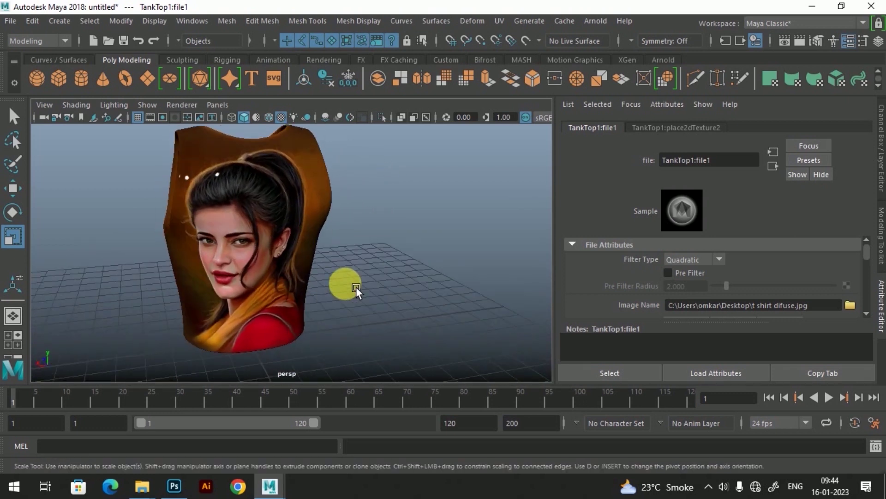
{"action": "left_click_drag", "start_coordinate": [208, 304], "coordinate": [438, 301], "text": "alt"}
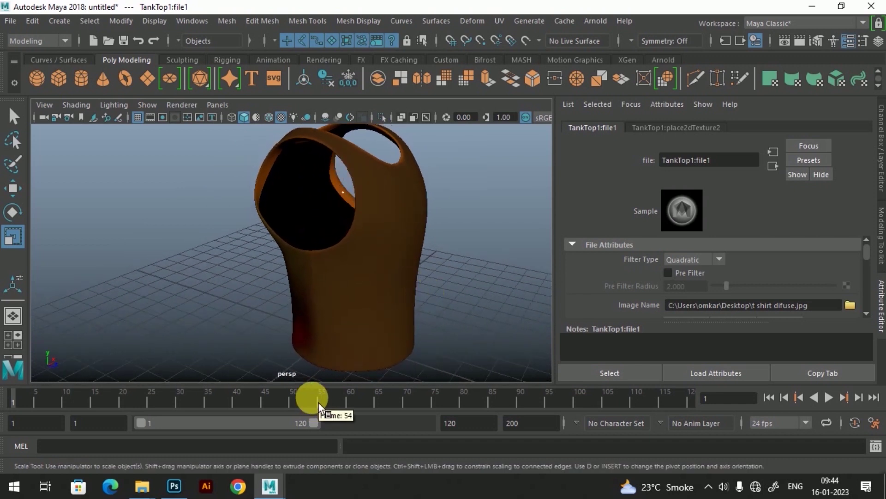
Switch to Photoshop, show the Layer 1 wireframe again and hide the orange bands on Layer 3.
{"action": "mouse_move", "coordinate": [175, 489]}
{"action": "left_click", "coordinate": [175, 490]}
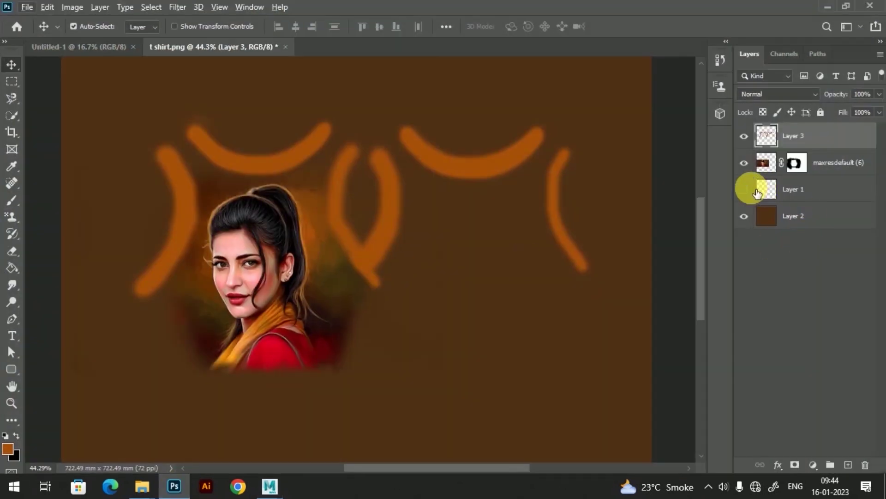
{"action": "left_click", "coordinate": [751, 192]}
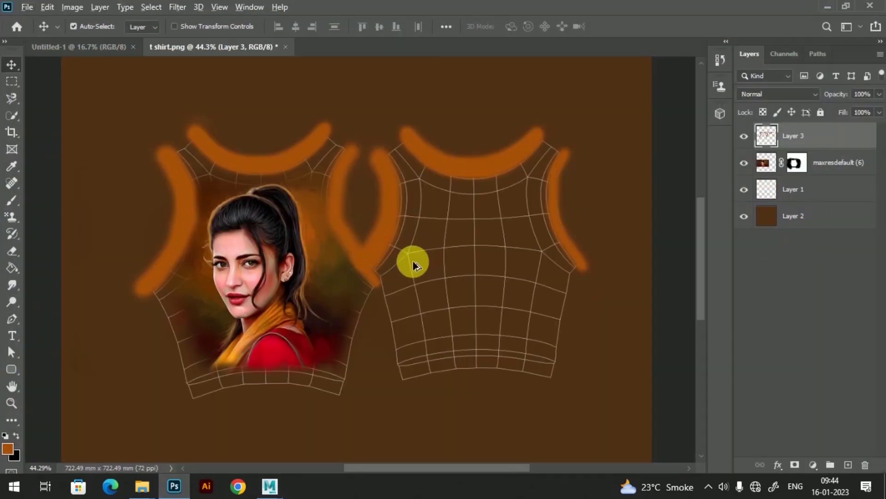
{"action": "scroll", "coordinate": [415, 259], "scroll_direction": "down", "scroll_amount": 3, "text": "alt"}
{"action": "scroll", "coordinate": [408, 266], "scroll_direction": "up", "scroll_amount": 1, "text": "alt"}
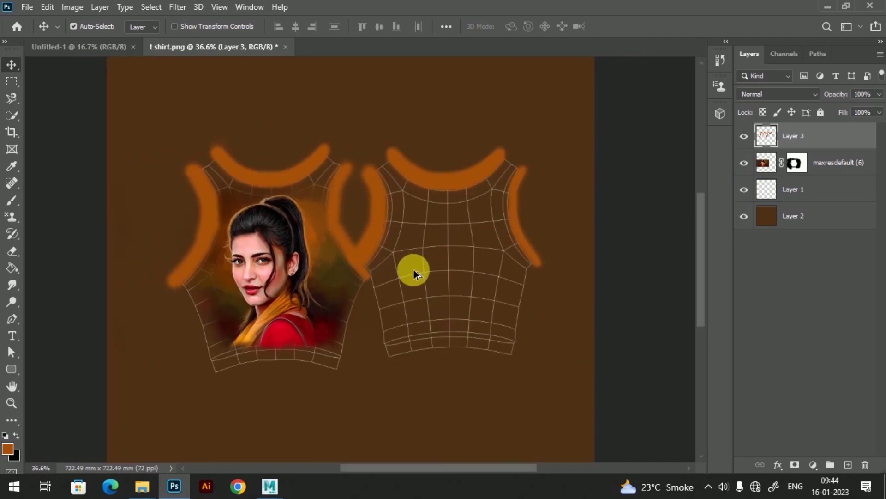
{"action": "left_click", "coordinate": [744, 136]}
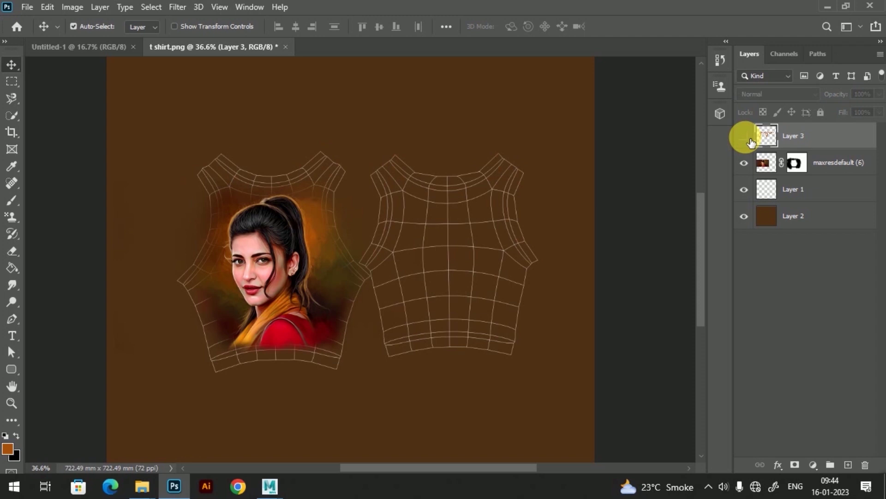
{"action": "scroll", "coordinate": [359, 232], "scroll_direction": "up", "scroll_amount": 1, "text": "alt"}
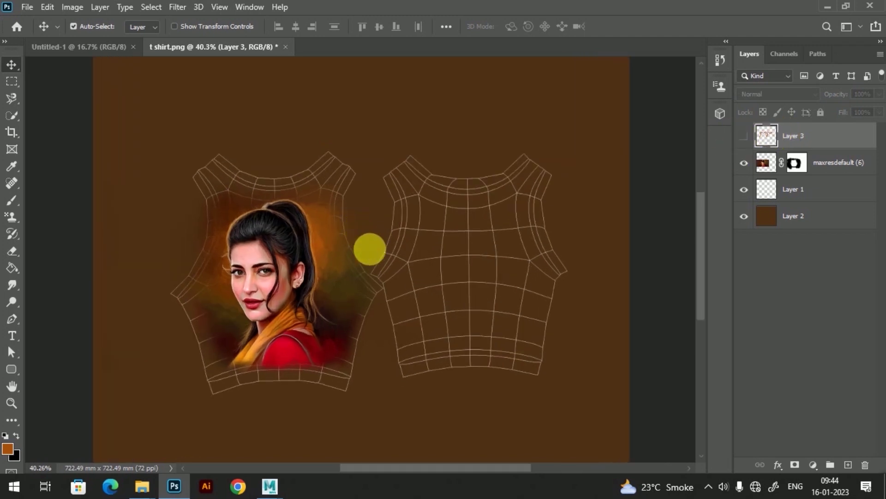
{"action": "left_click_drag", "start_coordinate": [390, 263], "coordinate": [390, 226]}
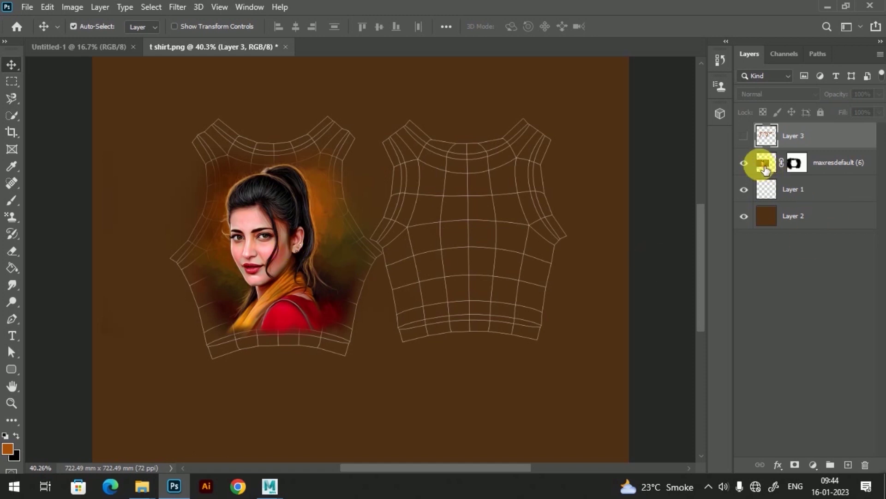
Move the masked portrait layer maxresdefault (6) about 259 mm sideways and 6 mm vertically onto the plain shell.
{"action": "left_click", "coordinate": [765, 167]}
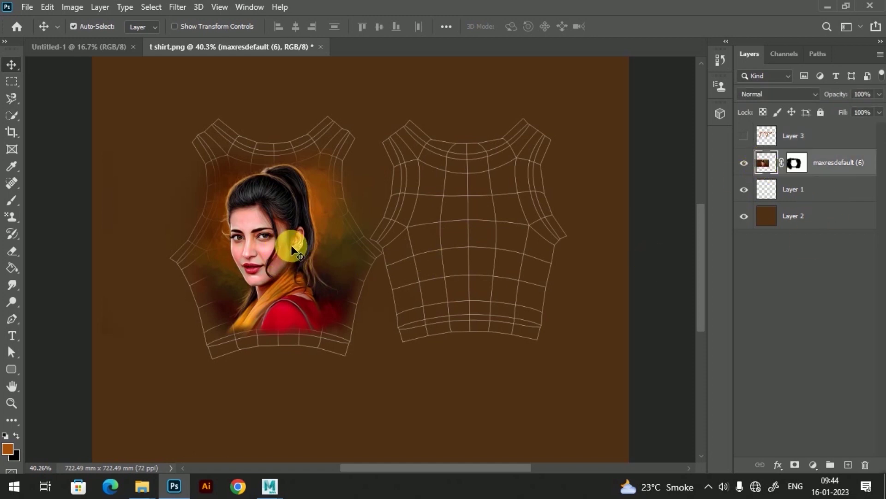
{"action": "left_click_drag", "start_coordinate": [282, 244], "coordinate": [480, 243]}
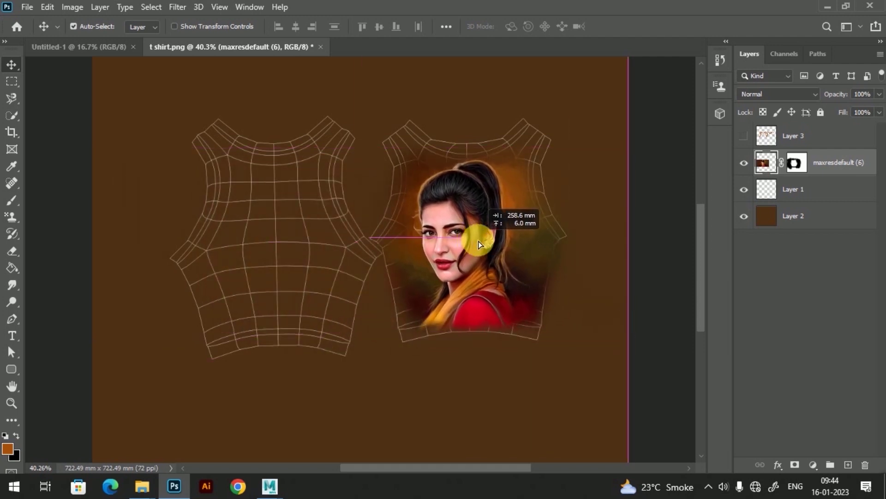
{"action": "left_click_drag", "start_coordinate": [480, 245], "coordinate": [480, 246]}
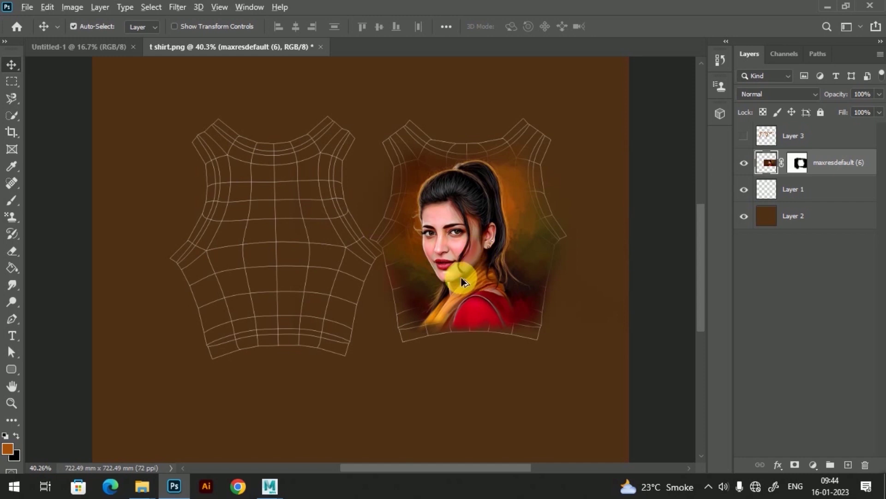
{"action": "scroll", "coordinate": [471, 286], "scroll_direction": "up", "scroll_amount": 1, "text": "alt"}
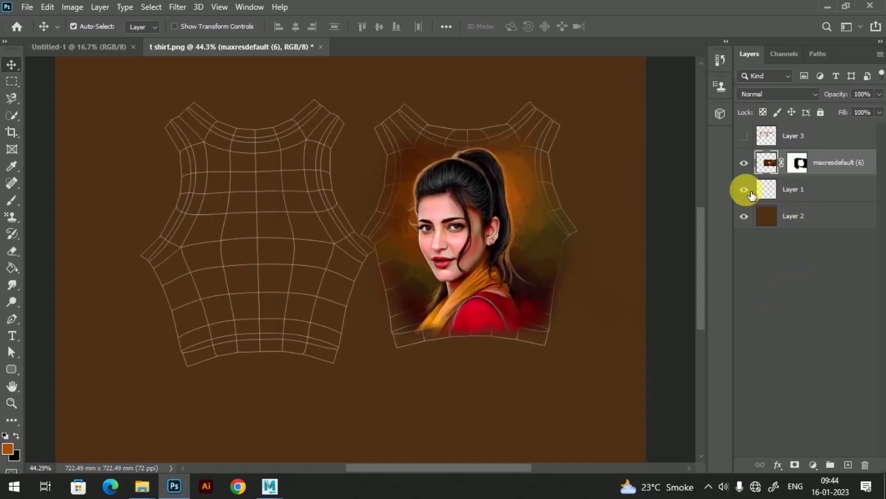
Hide the Layer 1 wireframe and save the artwork to the Desktop as a JPEG named "t shirt 02" at maximum quality 12.
{"action": "left_click", "coordinate": [745, 190]}
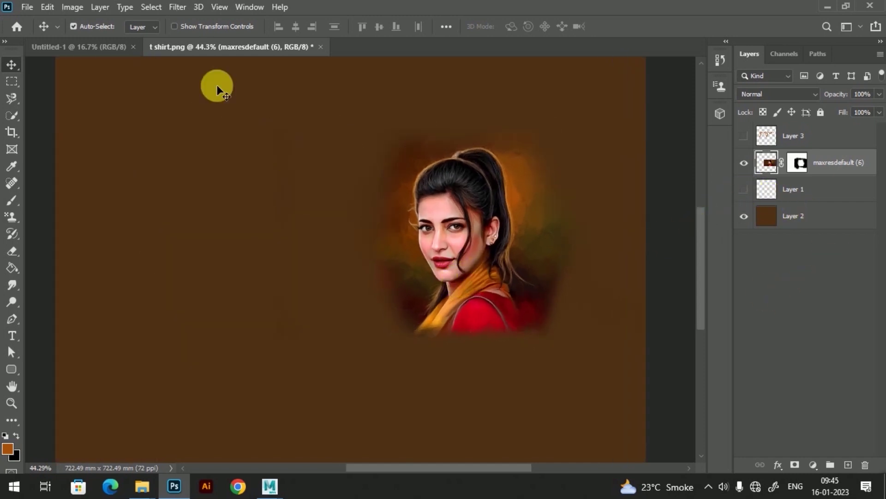
{"action": "left_click", "coordinate": [28, 7]}
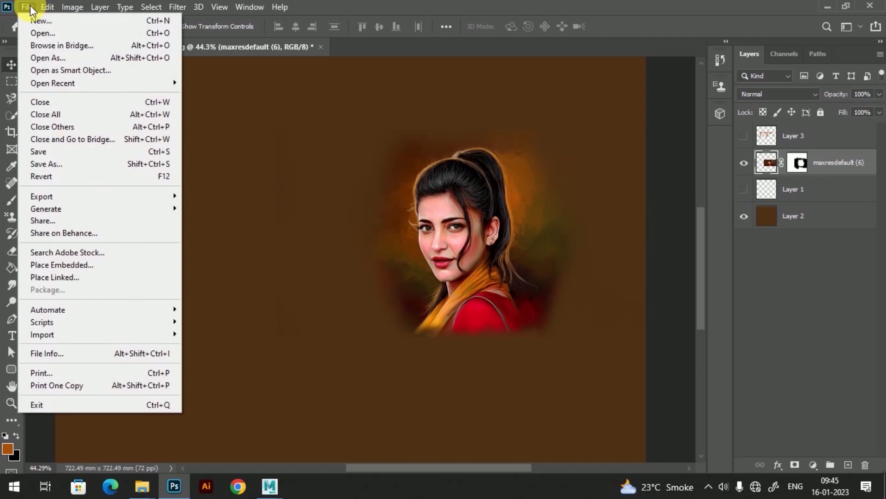
{"action": "left_click", "coordinate": [62, 164]}
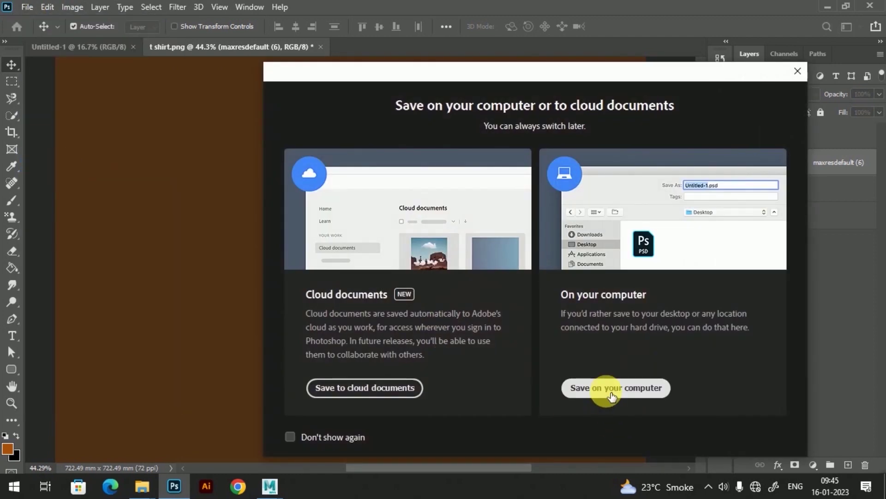
{"action": "left_click", "coordinate": [605, 390]}
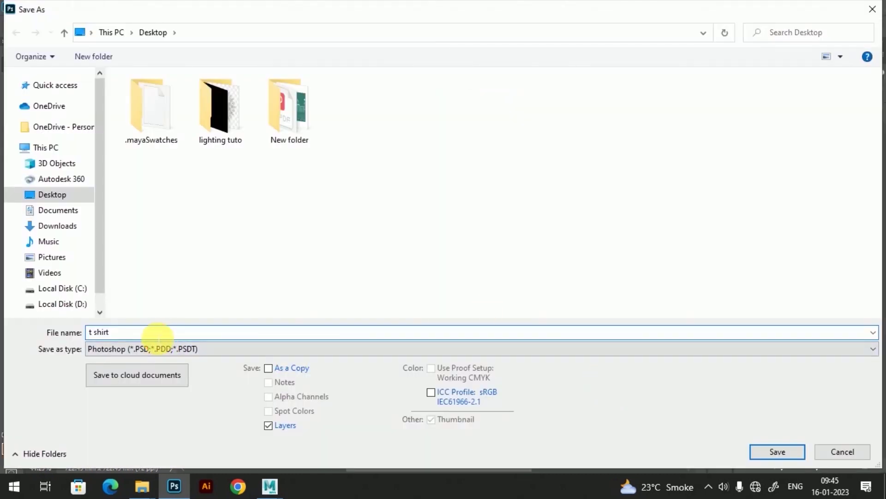
{"action": "type", "text": "02"}
{"action": "left_click", "coordinate": [214, 349]}
{"action": "left_click", "coordinate": [167, 225]}
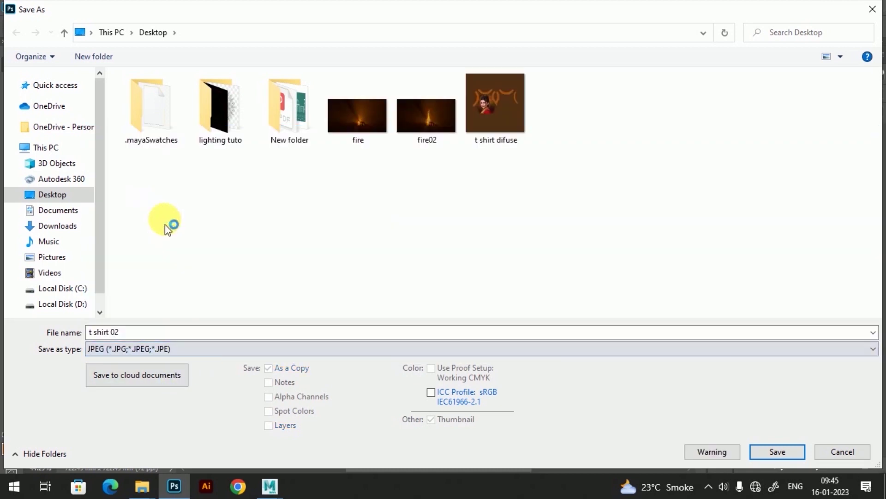
{"action": "left_click", "coordinate": [761, 462]}
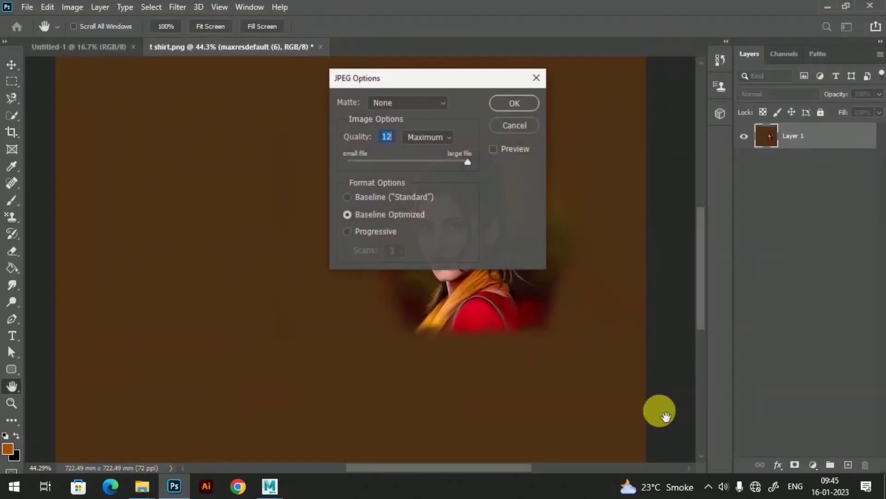
{"action": "left_click", "coordinate": [513, 104]}
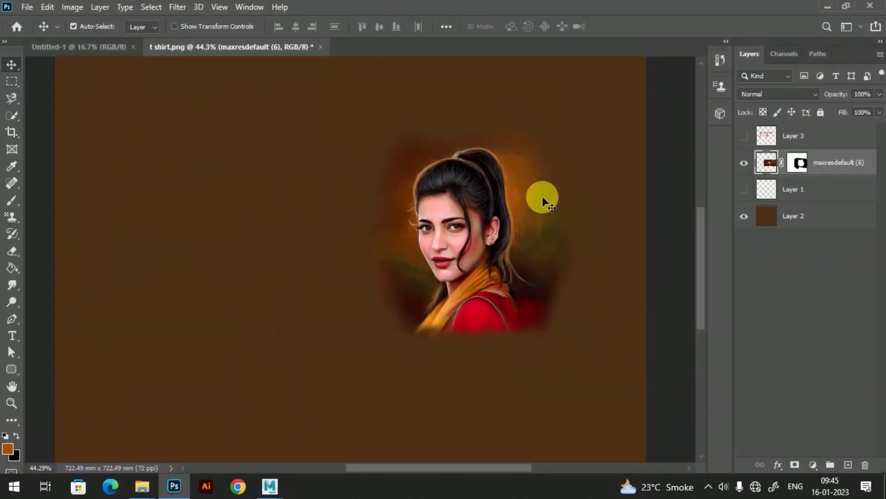
Switch to Maya and replace the image in the TankTop material's base Color file texture with "t shirt 02.jpg".
{"action": "left_click", "coordinate": [828, 14]}
{"action": "left_click_drag", "start_coordinate": [387, 196], "coordinate": [319, 275], "text": "alt"}
{"action": "left_click", "coordinate": [351, 255]}
{"action": "left_click", "coordinate": [363, 203]}
{"action": "right_click_drag", "start_coordinate": [354, 208], "coordinate": [347, 425]}
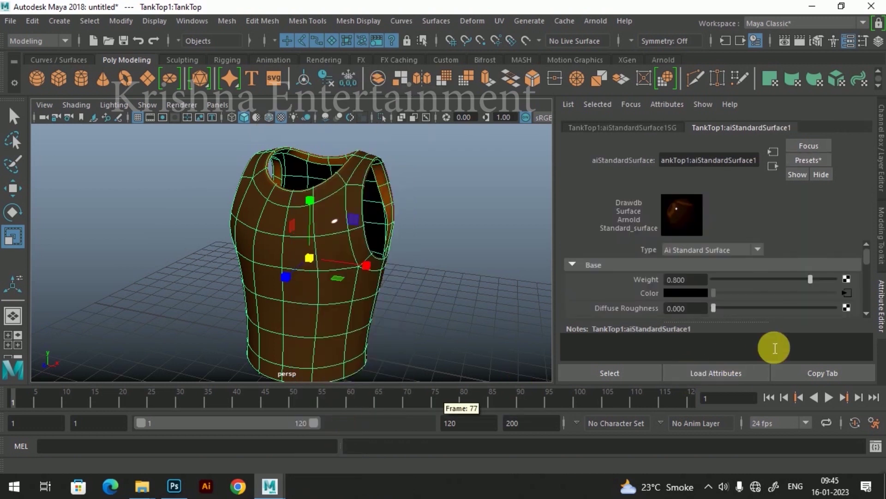
{"action": "left_click", "coordinate": [847, 293]}
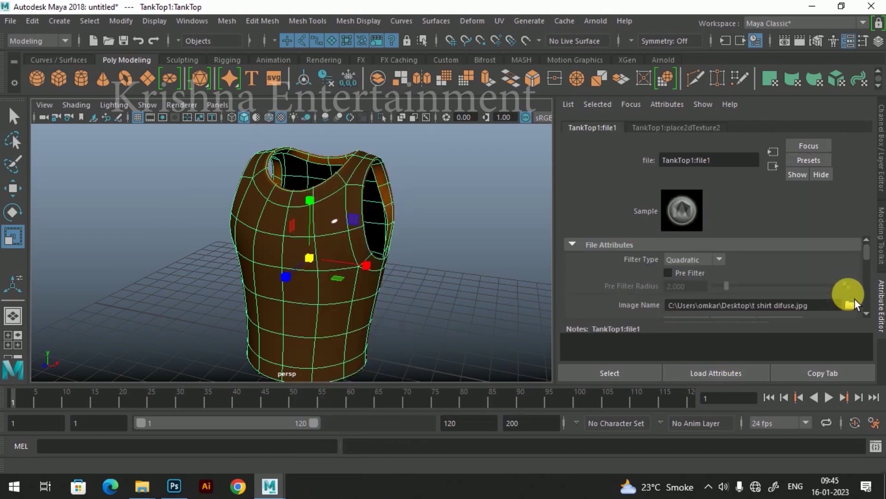
{"action": "left_click", "coordinate": [850, 305]}
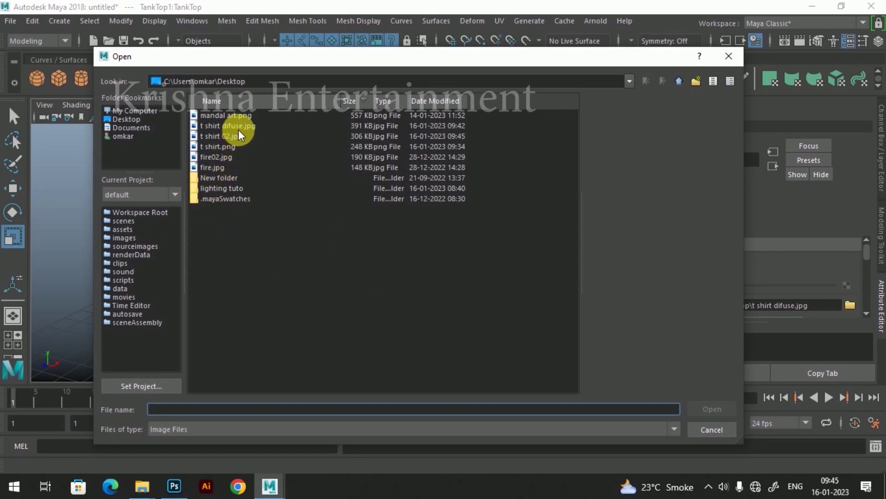
{"action": "left_click", "coordinate": [231, 135]}
{"action": "left_click", "coordinate": [704, 409]}
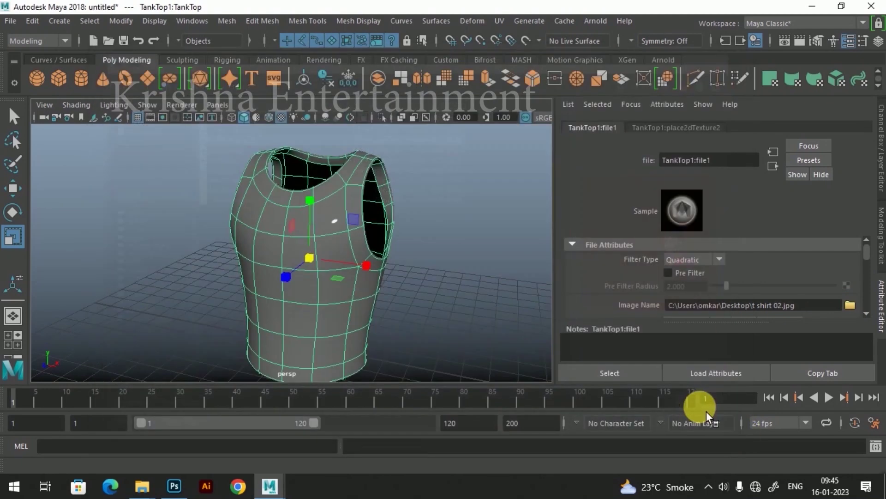
Deselect the shirt and inspect the updated texture on its front, back and underside.
{"action": "left_click", "coordinate": [443, 289]}
{"action": "mouse_move", "coordinate": [445, 289]}
{"action": "left_mouse_down", "text": "alt"}
{"action": "mouse_move", "coordinate": [319, 270]}
{"action": "mouse_move", "coordinate": [309, 279]}
{"action": "mouse_move", "coordinate": [456, 290]}
{"action": "mouse_move", "coordinate": [403, 286]}
{"action": "mouse_move", "coordinate": [451, 291]}
{"action": "mouse_move", "coordinate": [383, 310]}
{"action": "mouse_move", "coordinate": [337, 295]}
{"action": "mouse_move", "coordinate": [362, 262]}
{"action": "mouse_move", "coordinate": [432, 284]}
{"action": "left_mouse_up", "text": "alt"}
{"action": "mouse_move", "coordinate": [389, 288]}
{"action": "left_mouse_down", "text": "alt"}
{"action": "mouse_move", "coordinate": [371, 281]}
{"action": "mouse_move", "coordinate": [398, 315]}
{"action": "mouse_move", "coordinate": [372, 287]}
{"action": "left_mouse_up", "text": "alt"}
{"action": "right_click_drag", "start_coordinate": [372, 286], "coordinate": [349, 311], "text": "alt"}
{"action": "left_click_drag", "start_coordinate": [349, 311], "coordinate": [153, 286], "text": "alt"}
{"action": "left_click", "coordinate": [354, 287]}
{"action": "left_click", "coordinate": [409, 275]}
{"action": "left_click_drag", "start_coordinate": [409, 276], "coordinate": [390, 245], "text": "alt"}
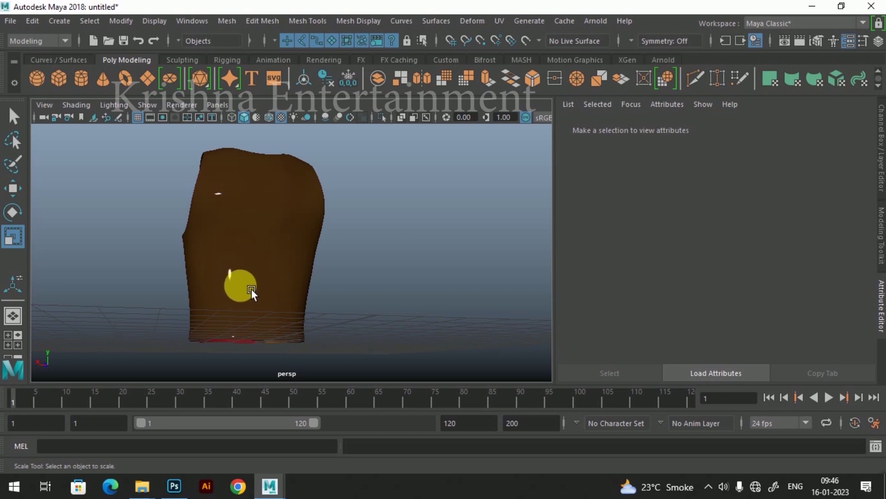
{"action": "left_click_drag", "start_coordinate": [340, 273], "coordinate": [246, 235], "text": "alt"}
{"action": "left_click_drag", "start_coordinate": [260, 264], "coordinate": [258, 287], "text": "alt"}
Set the Specular Roughness of the TankTop's material to about 0.465 and check the shirt's front.
{"action": "left_click", "coordinate": [258, 286]}
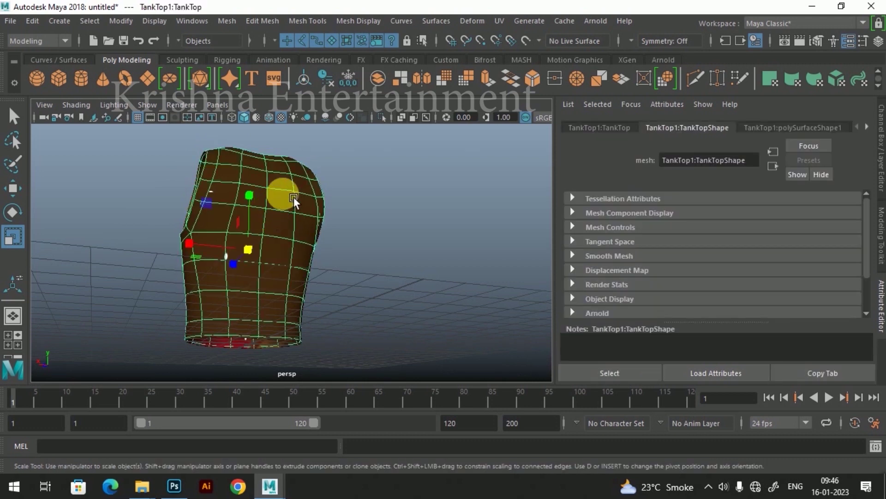
{"action": "right_click_drag", "start_coordinate": [290, 192], "coordinate": [289, 427]}
{"action": "scroll", "coordinate": [623, 297], "scroll_direction": "down", "scroll_amount": 5}
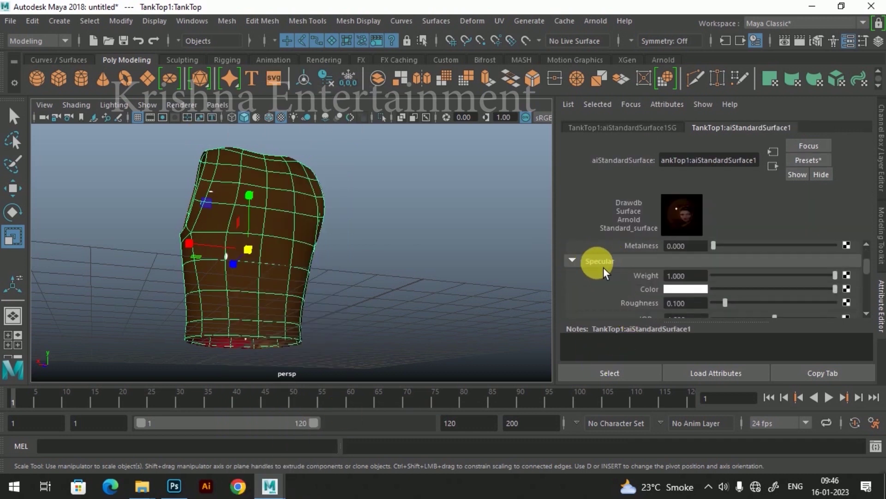
{"action": "left_click_drag", "start_coordinate": [323, 273], "coordinate": [228, 192], "text": "alt"}
{"action": "left_click", "coordinate": [617, 283]}
{"action": "left_click_drag", "start_coordinate": [672, 331], "coordinate": [672, 331]}
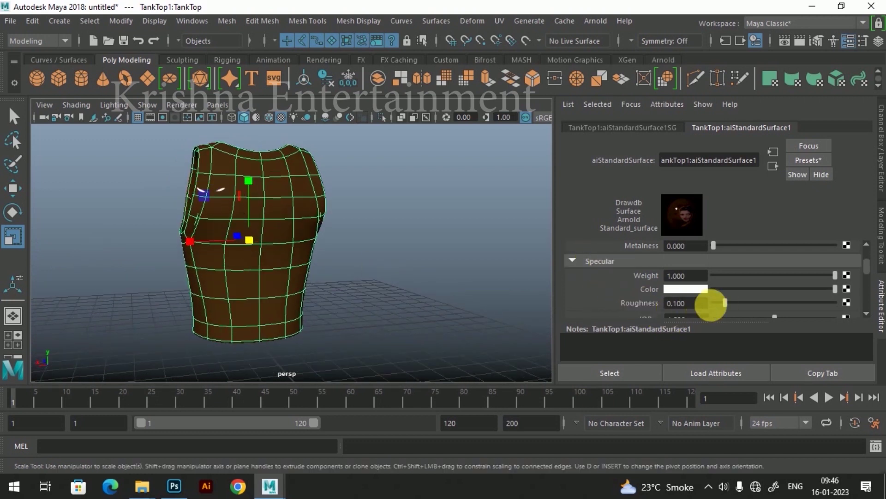
{"action": "left_click_drag", "start_coordinate": [732, 309], "coordinate": [777, 310]}
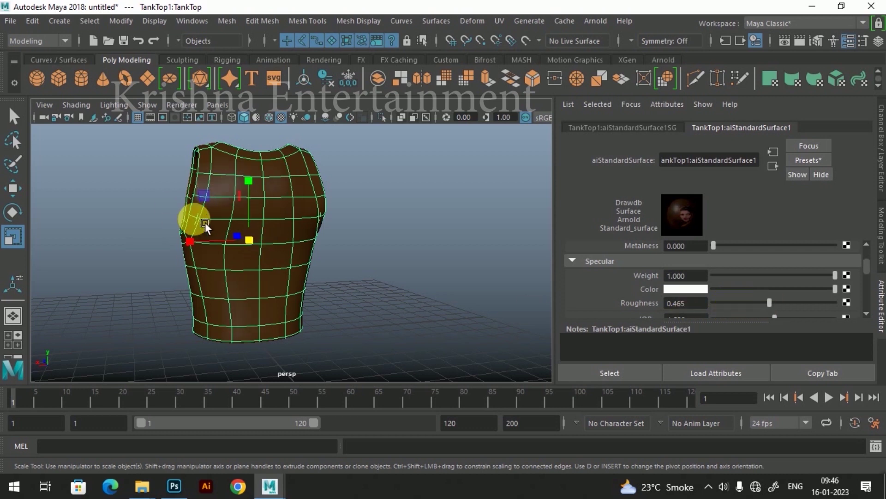
{"action": "left_click_drag", "start_coordinate": [270, 212], "coordinate": [375, 304], "text": "alt"}
{"action": "left_click", "coordinate": [451, 285]}
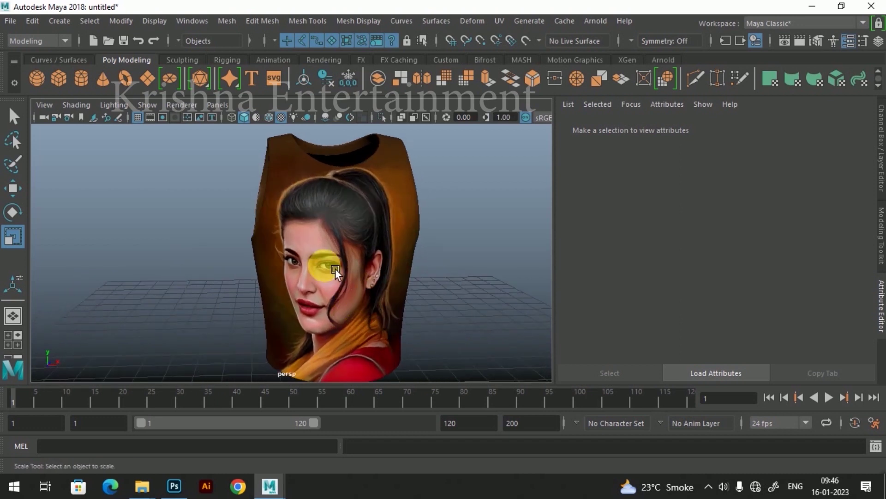
Save the scene as a Maya Binary file named "t shirt" in the instructor's folder on drive D.
{"action": "left_click", "coordinate": [16, 25]}
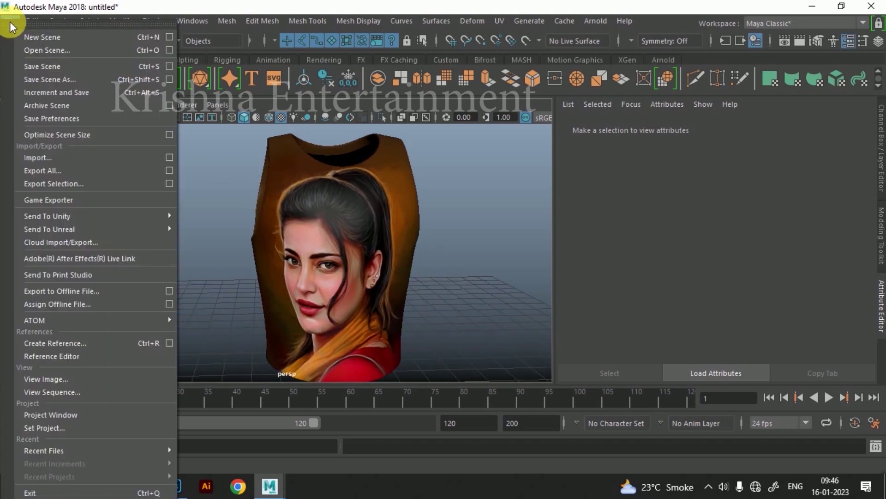
{"action": "left_click", "coordinate": [62, 68]}
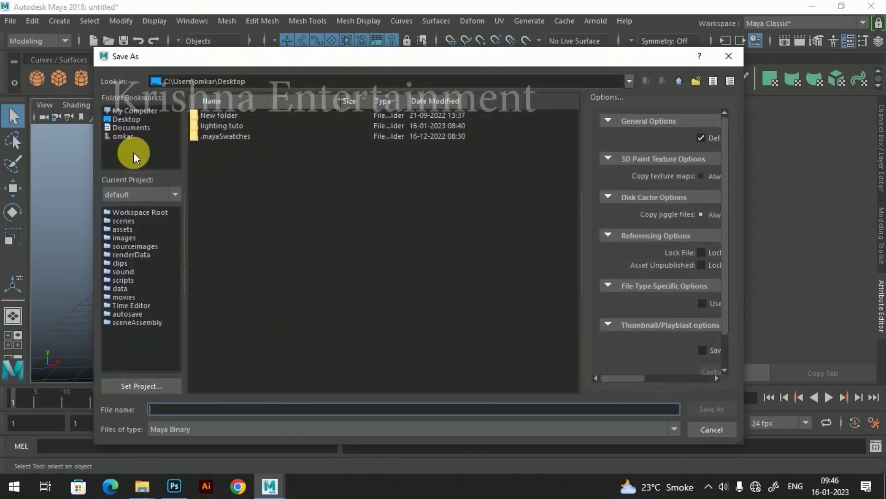
{"action": "left_click", "coordinate": [138, 120]}
{"action": "left_click", "coordinate": [138, 111]}
{"action": "double_click", "coordinate": [214, 137]}
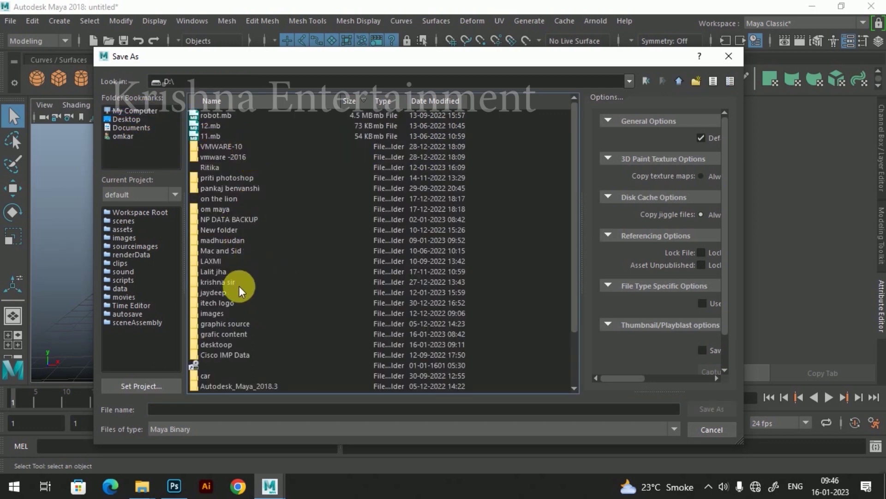
{"action": "double_click", "coordinate": [227, 282]}
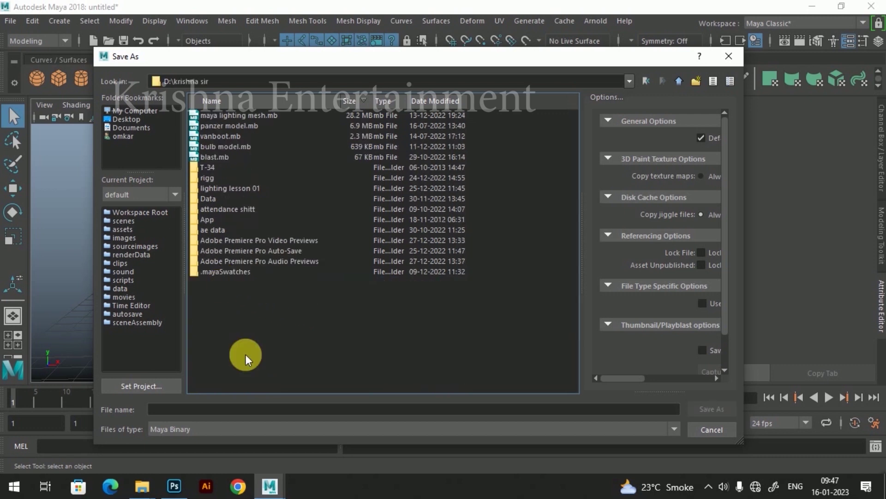
{"action": "left_click", "coordinate": [217, 410]}
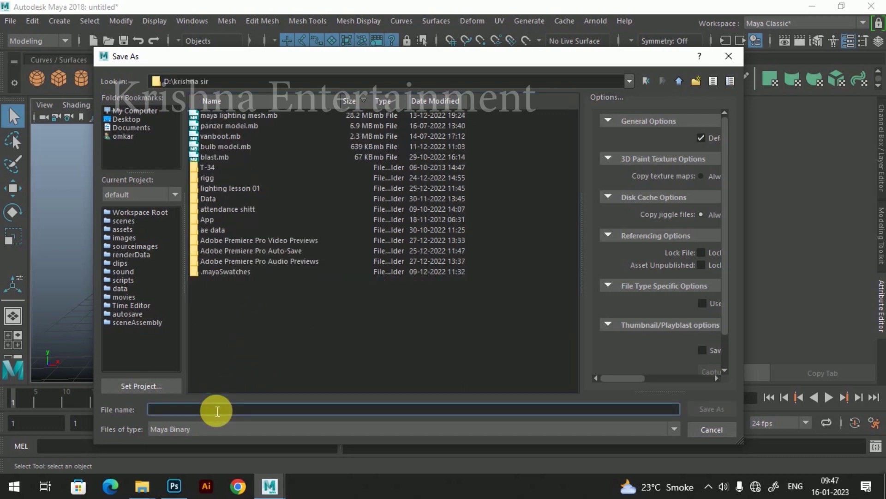
{"action": "type", "text": "t shirt"}
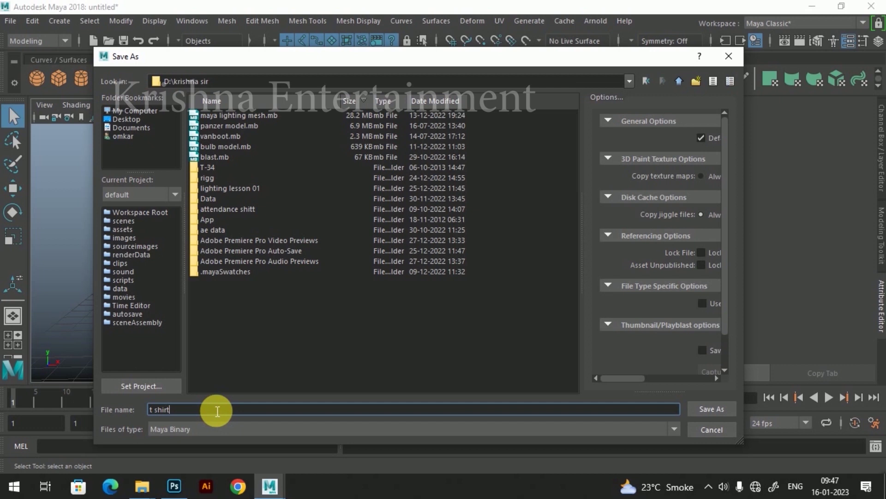
{"action": "left_click", "coordinate": [705, 408]}
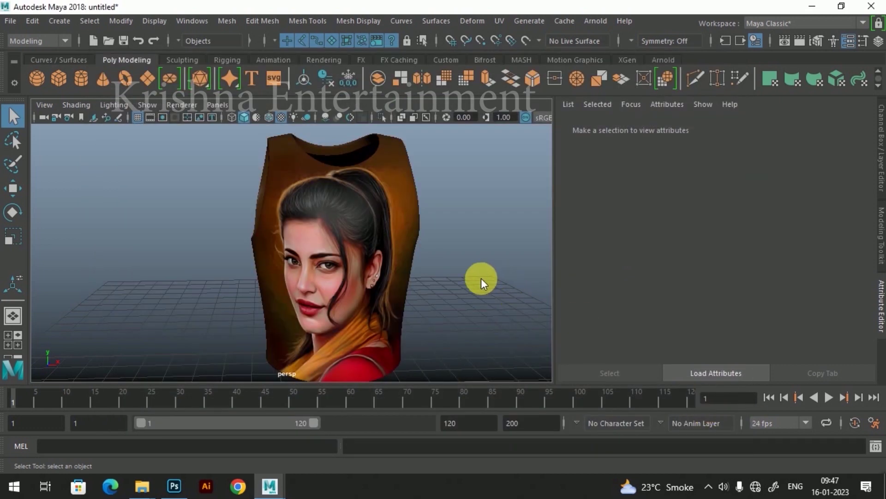
Examine the finished shirt's portrait and shading from both sides and from farther away.
{"action": "key", "text": "r"}
{"action": "mouse_move", "coordinate": [461, 287]}
{"action": "left_mouse_down", "text": "alt"}
{"action": "mouse_move", "coordinate": [430, 284]}
{"action": "mouse_move", "coordinate": [444, 300]}
{"action": "mouse_move", "coordinate": [435, 278]}
{"action": "mouse_move", "coordinate": [380, 283]}
{"action": "mouse_move", "coordinate": [444, 289]}
{"action": "mouse_move", "coordinate": [427, 291]}
{"action": "mouse_move", "coordinate": [422, 308]}
{"action": "mouse_move", "coordinate": [480, 296]}
{"action": "mouse_move", "coordinate": [463, 300]}
{"action": "left_mouse_up", "text": "alt"}
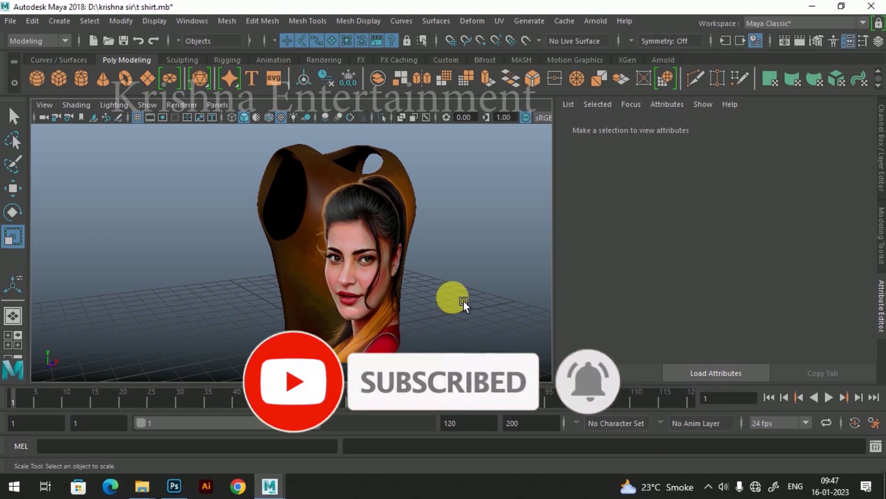
{"action": "mouse_move", "coordinate": [464, 301]}
{"action": "left_mouse_down", "text": "alt"}
{"action": "mouse_move", "coordinate": [432, 282]}
{"action": "mouse_move", "coordinate": [360, 320]}
{"action": "mouse_move", "coordinate": [448, 310]}
{"action": "mouse_move", "coordinate": [445, 324]}
{"action": "mouse_move", "coordinate": [350, 292]}
{"action": "mouse_move", "coordinate": [221, 281]}
{"action": "mouse_move", "coordinate": [245, 263]}
{"action": "mouse_move", "coordinate": [294, 289]}
{"action": "mouse_move", "coordinate": [350, 293]}
{"action": "left_mouse_up", "text": "alt"}
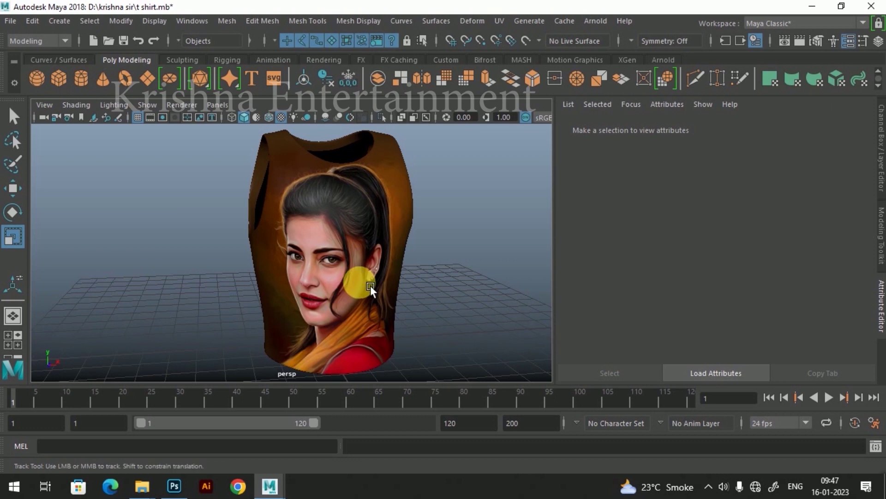
{"action": "scroll", "coordinate": [370, 285], "scroll_direction": "down", "scroll_amount": 3}
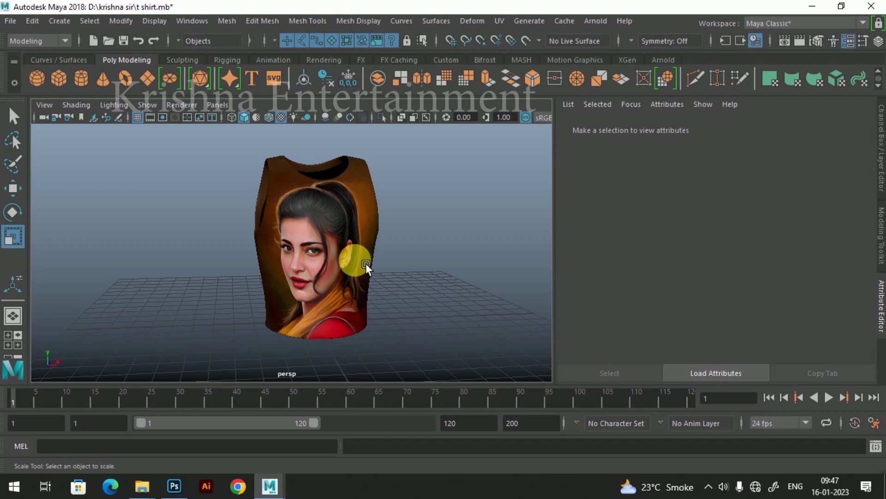
{"action": "left_click_drag", "start_coordinate": [366, 263], "coordinate": [342, 260], "text": "alt"}
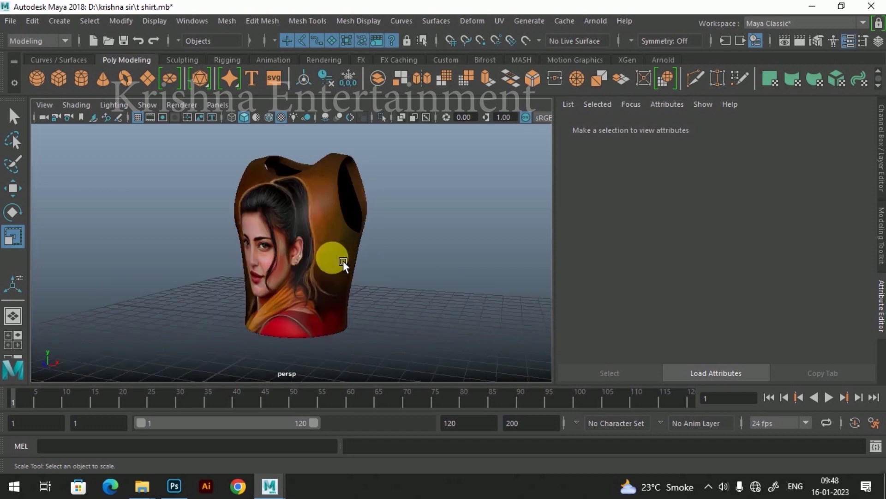
{"action": "left_click_drag", "start_coordinate": [343, 260], "coordinate": [371, 264], "text": "alt"}
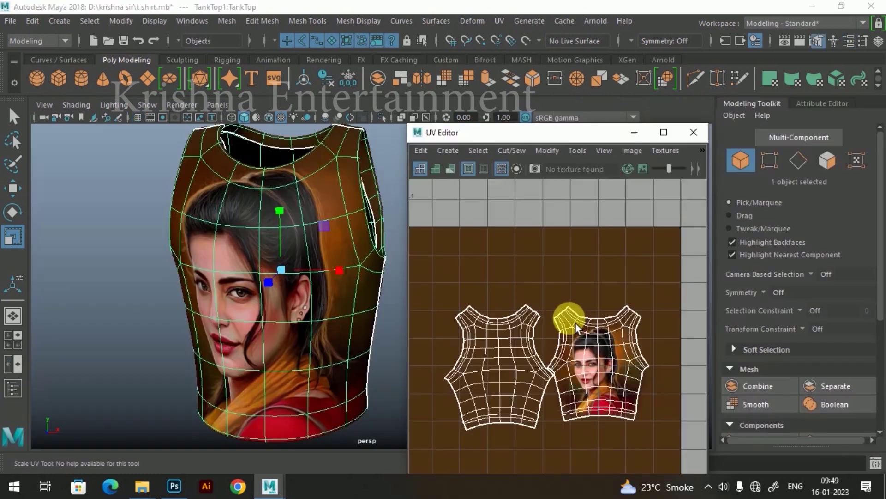
Compare the portrait's placement on the UV shells with the shirt and move the UV Editor window clear of the model.
{"action": "scroll", "coordinate": [575, 326], "scroll_direction": "up", "scroll_amount": 3}
{"action": "middle_click_drag", "start_coordinate": [577, 310], "coordinate": [590, 277], "text": "alt"}
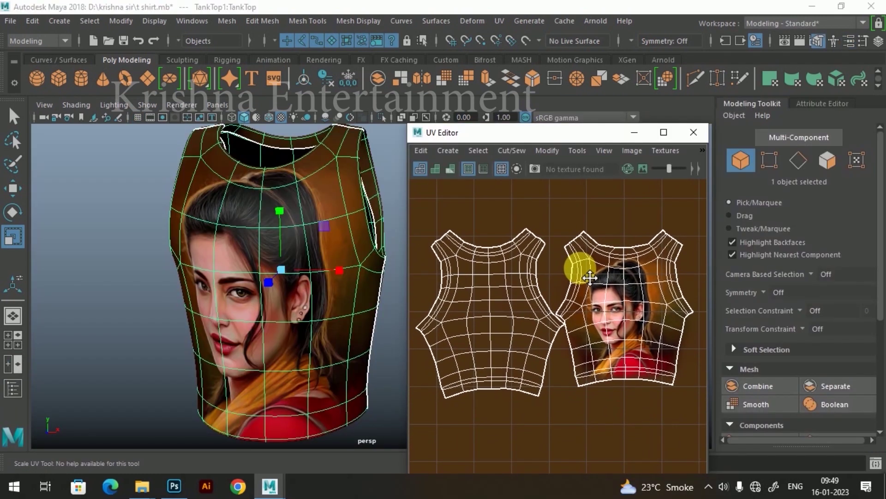
{"action": "scroll", "coordinate": [573, 303], "scroll_direction": "up", "scroll_amount": 3}
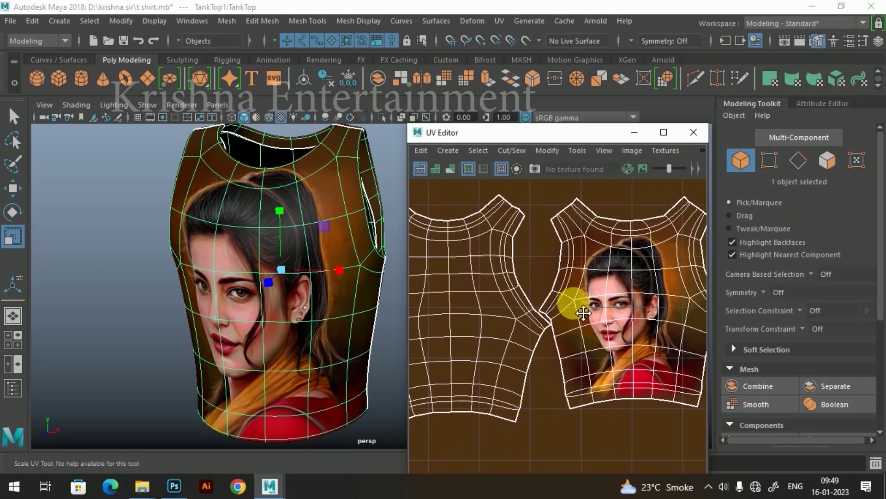
{"action": "middle_click_drag", "start_coordinate": [584, 313], "coordinate": [590, 314], "text": "alt"}
{"action": "left_click_drag", "start_coordinate": [299, 304], "coordinate": [271, 311], "text": "alt"}
{"action": "right_click_drag", "start_coordinate": [271, 310], "coordinate": [249, 308], "text": "alt"}
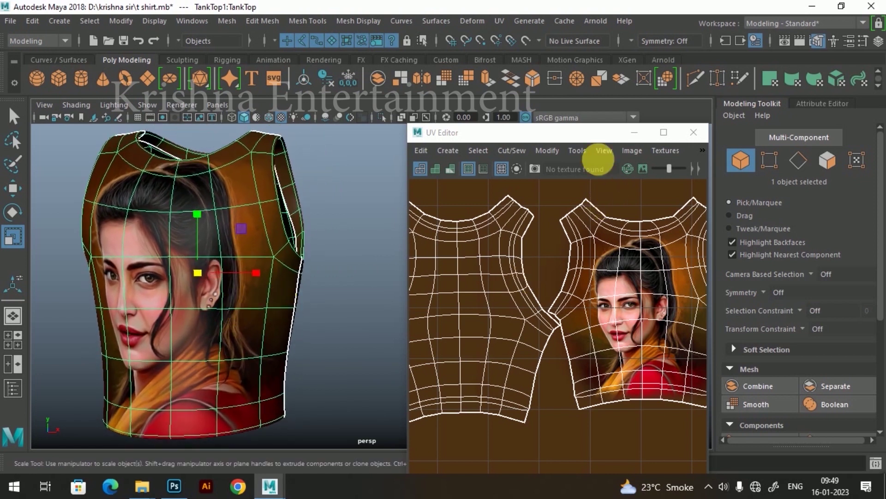
{"action": "left_click_drag", "start_coordinate": [586, 132], "coordinate": [746, 126]}
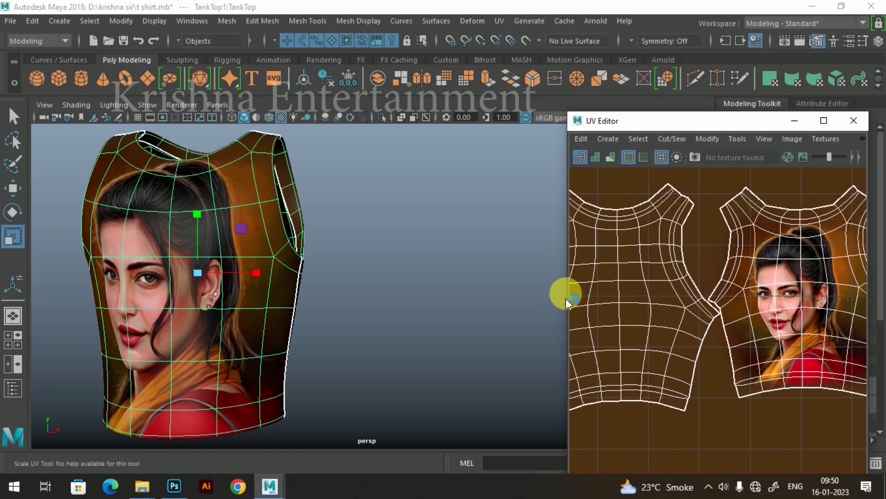